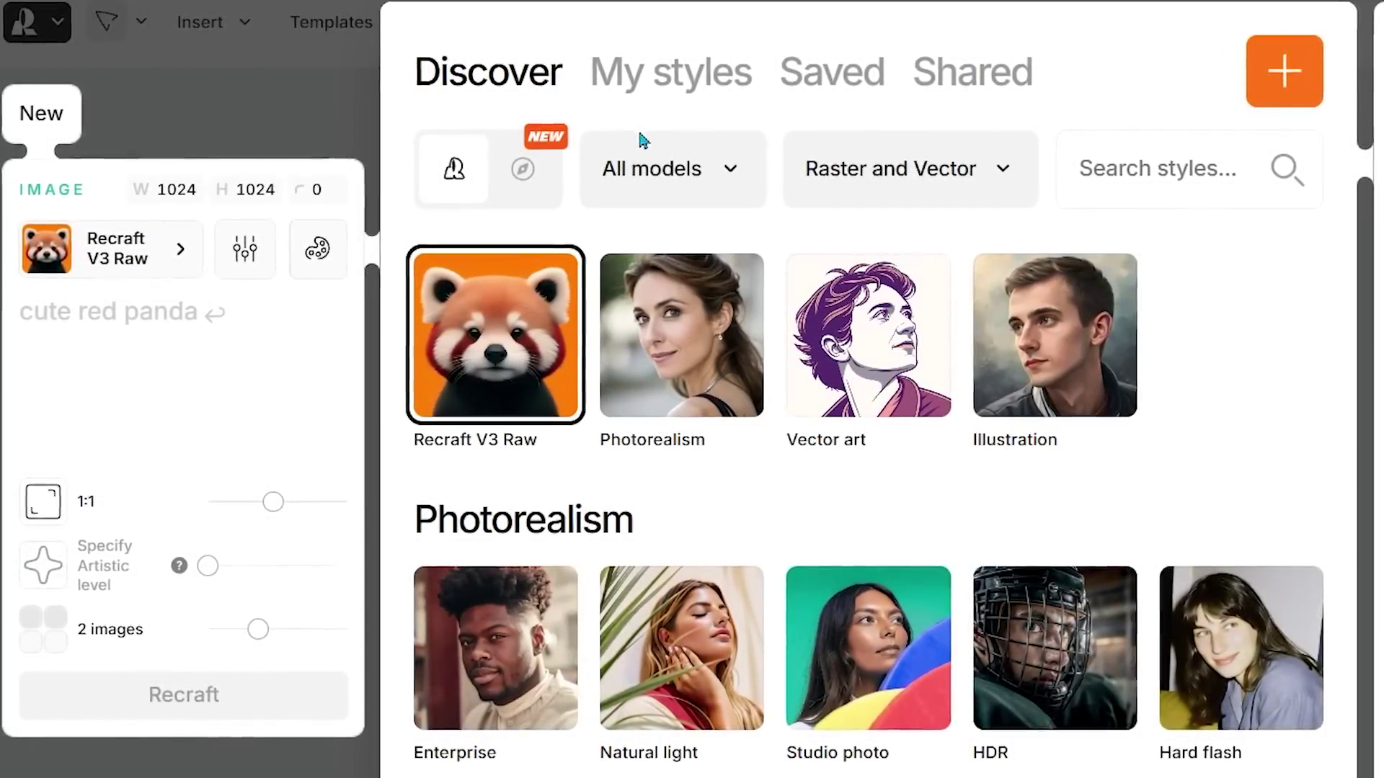
Open the All models dropdown and scroll down through the comic styles gallery.
click(649, 171)
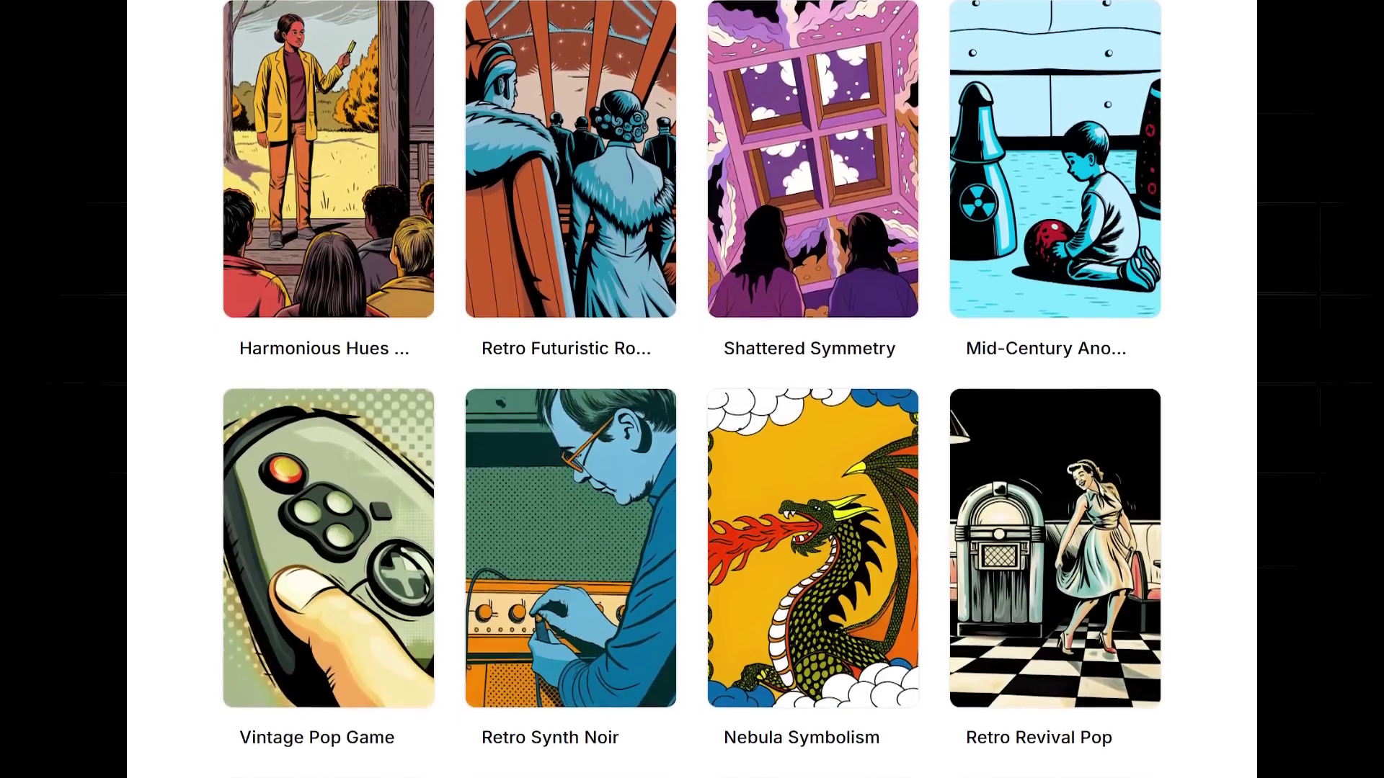
scroll(692, 389, down, 2)
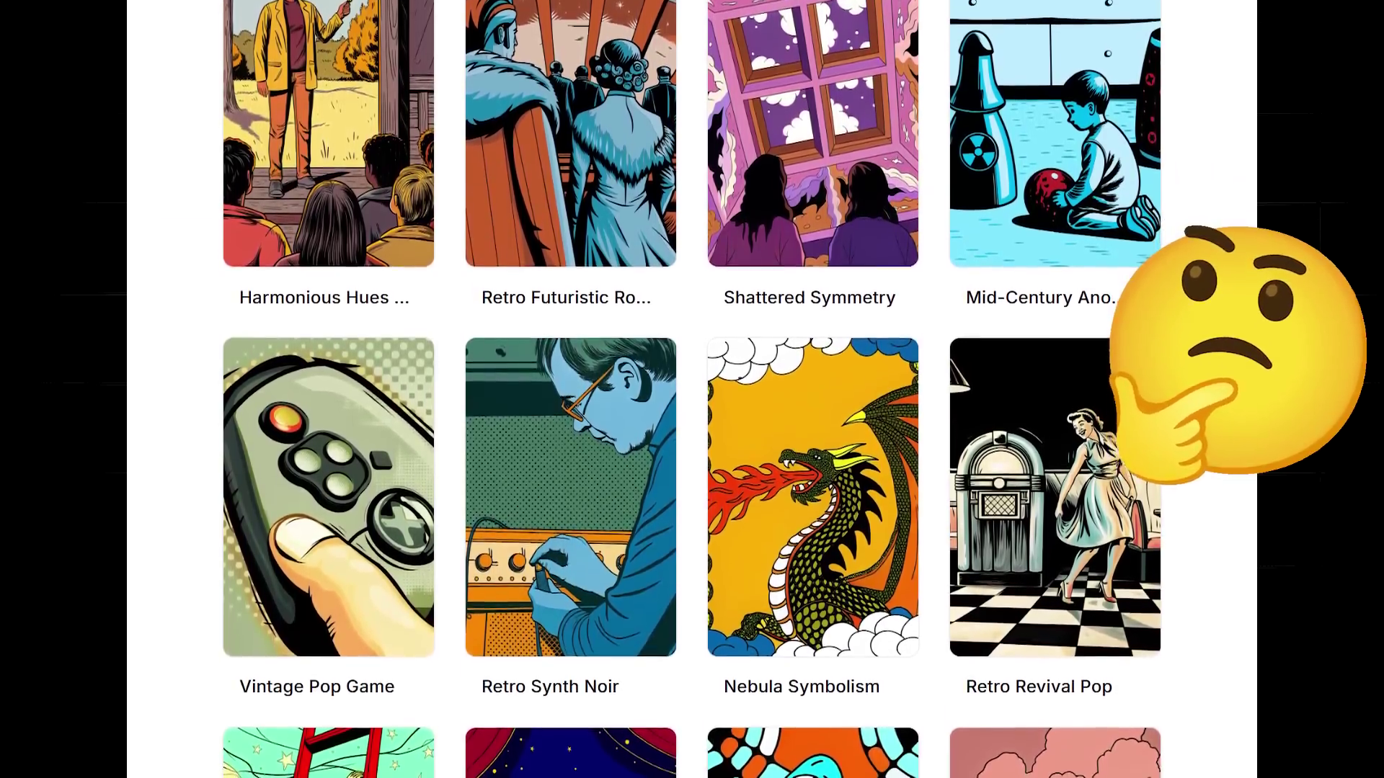
scroll(691, 389, down, 2)
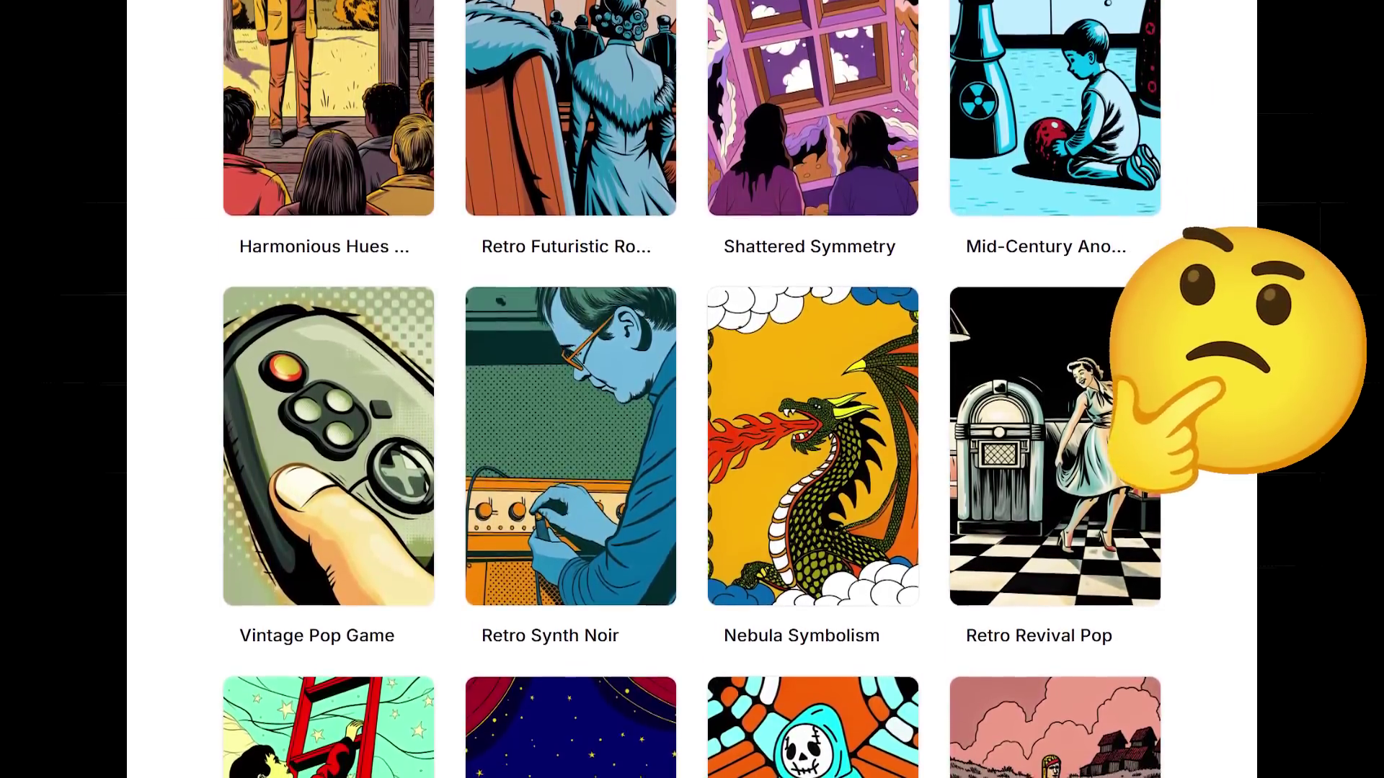
scroll(692, 389, down, 1)
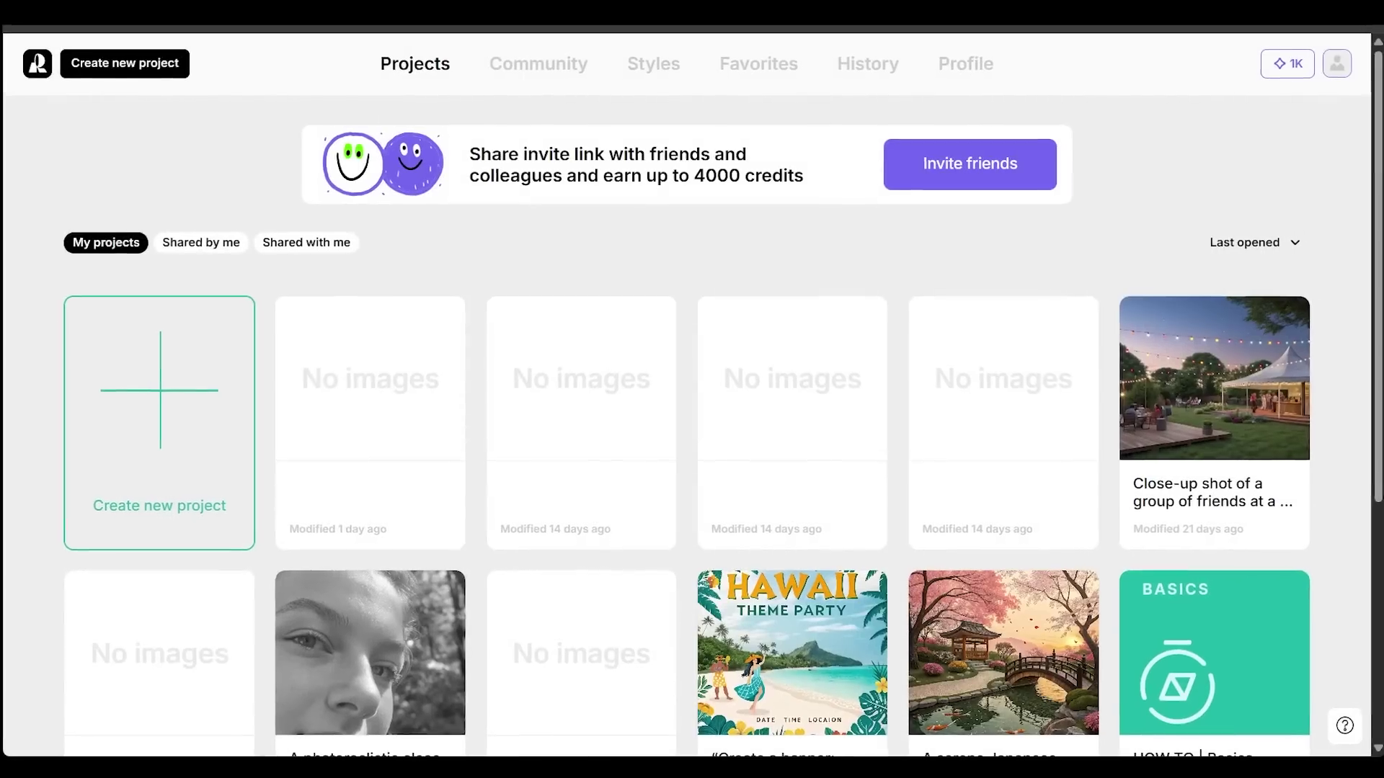
Open the community Styles feed and filter it to Photorealism.
mouse_move(387, 425)
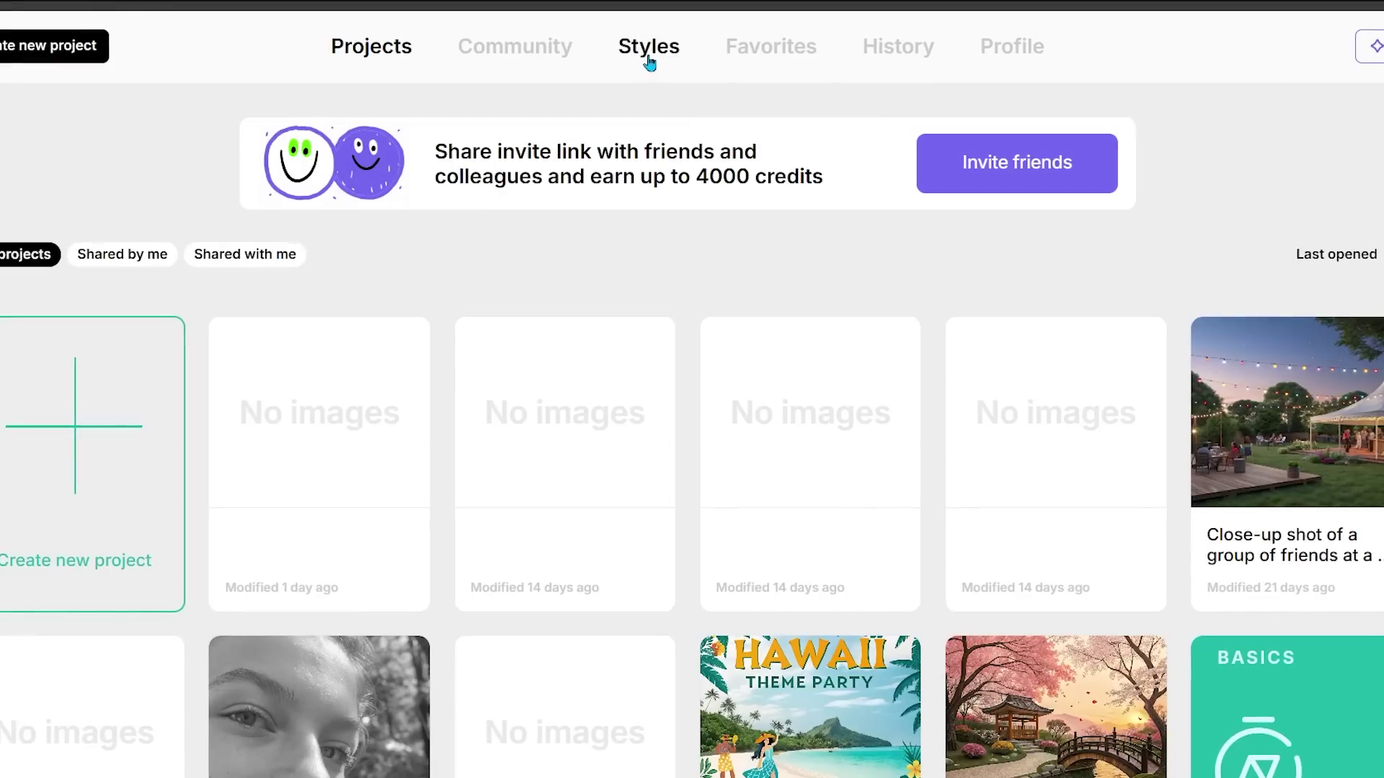
click(649, 48)
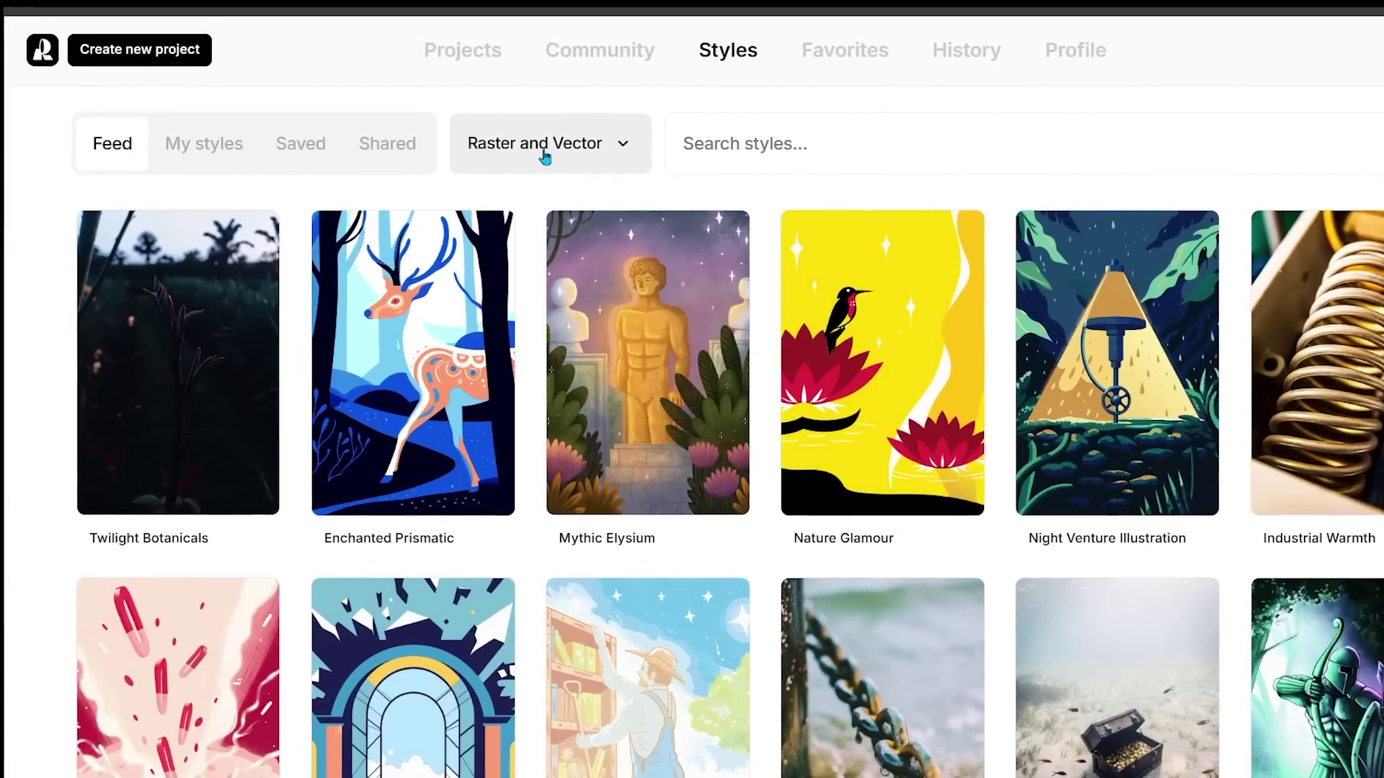
click(545, 152)
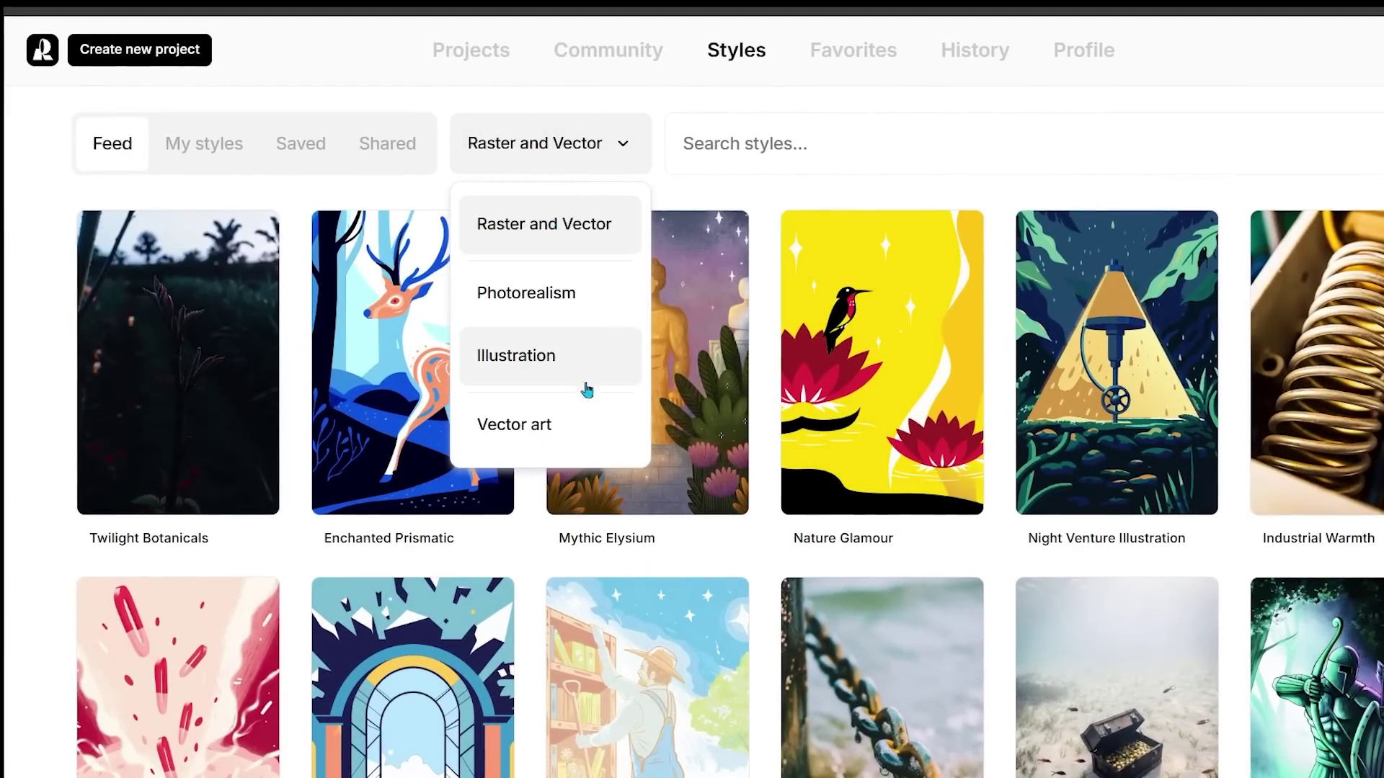
click(550, 295)
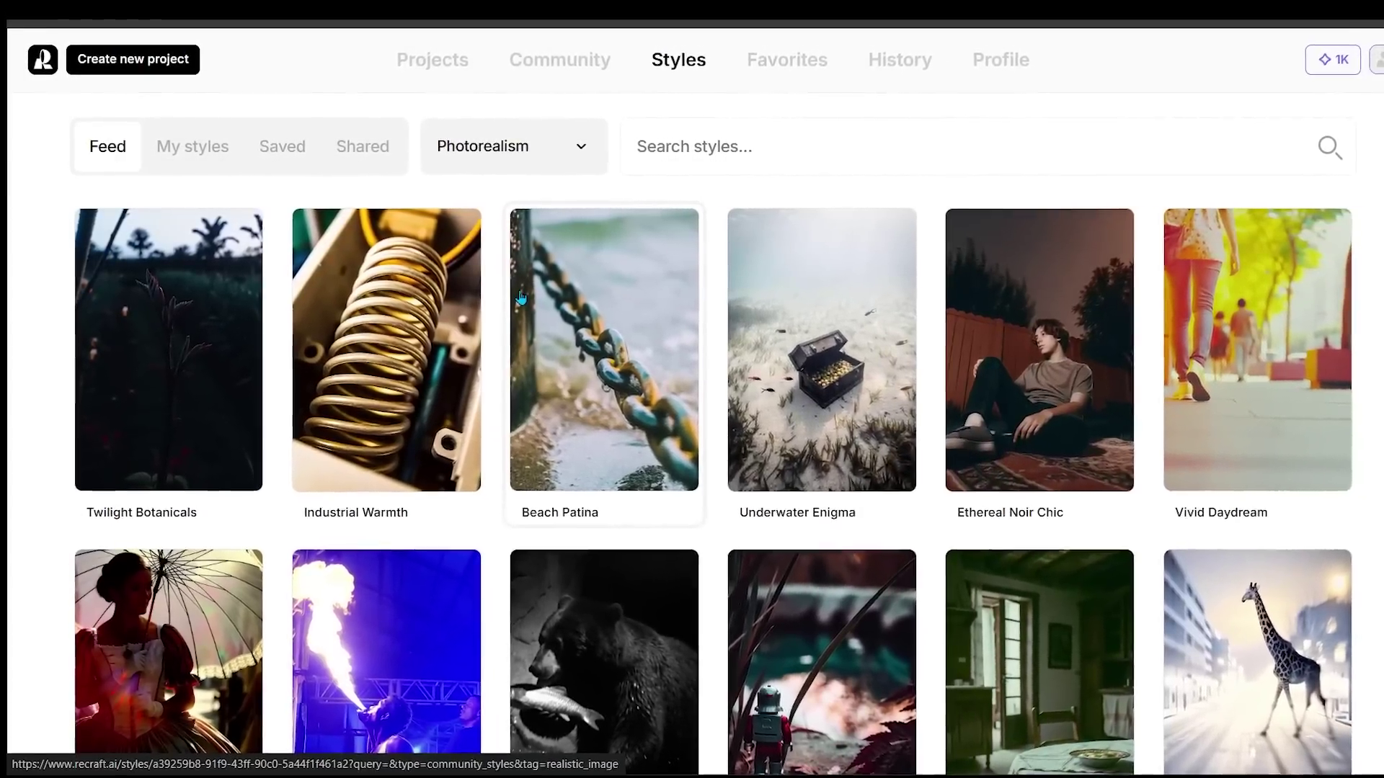
Preview the Illustration and Vector art categories, then return to Raster and Vector.
click(483, 154)
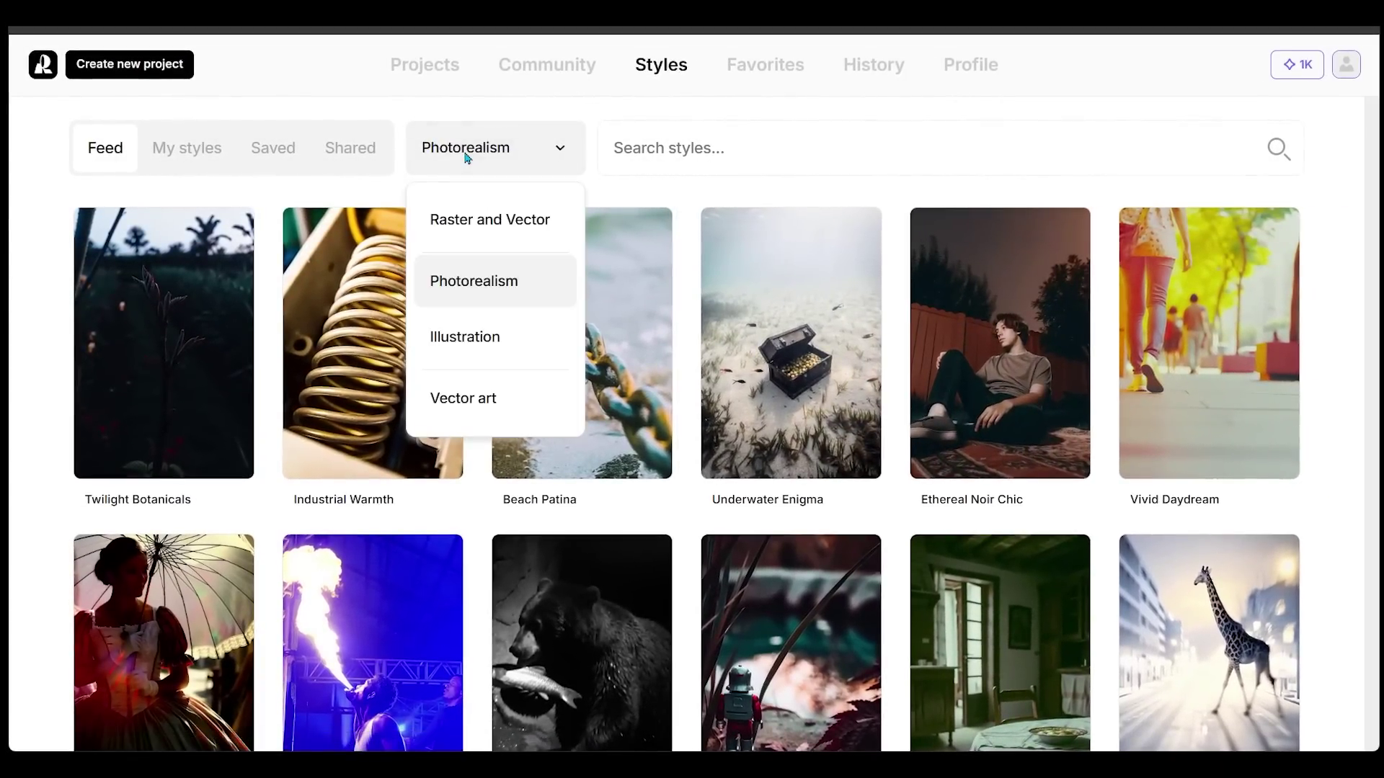
click(469, 337)
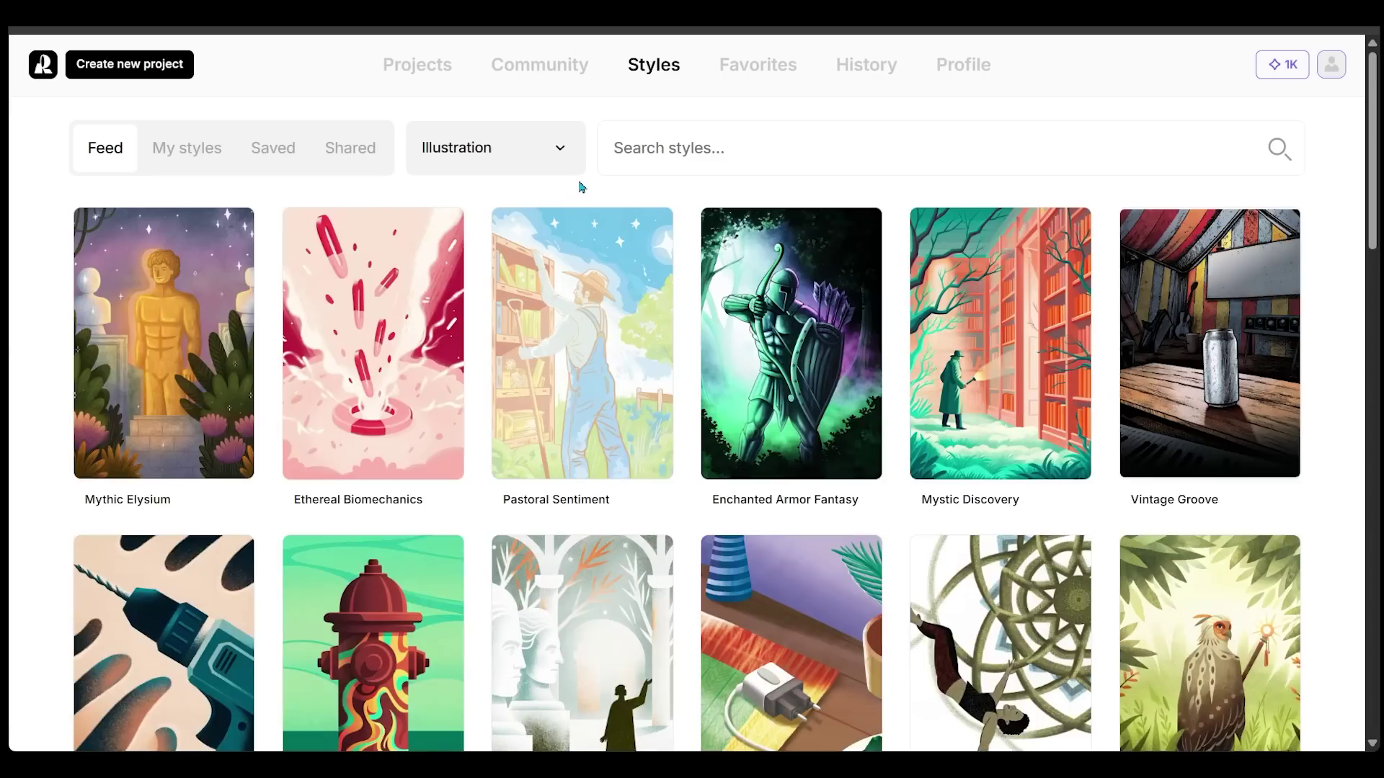
click(573, 163)
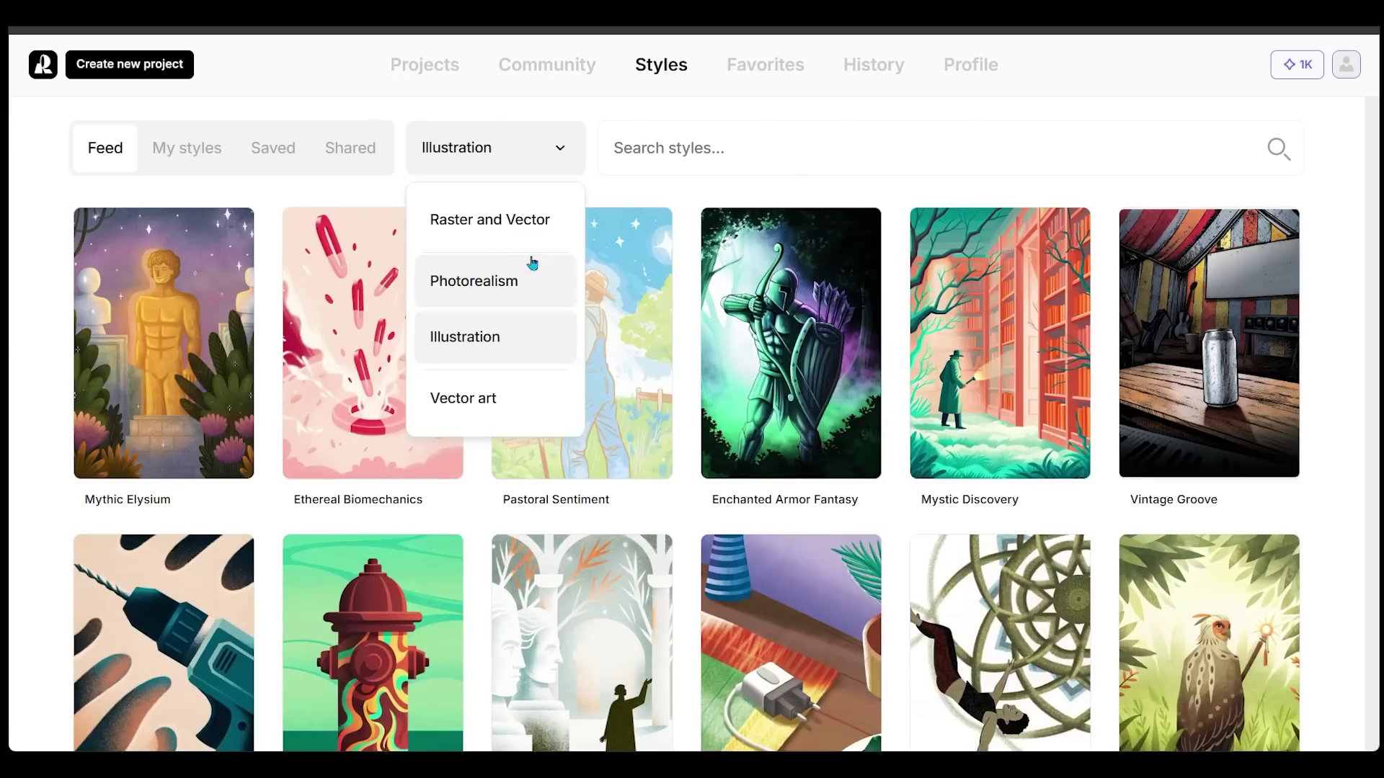
click(499, 401)
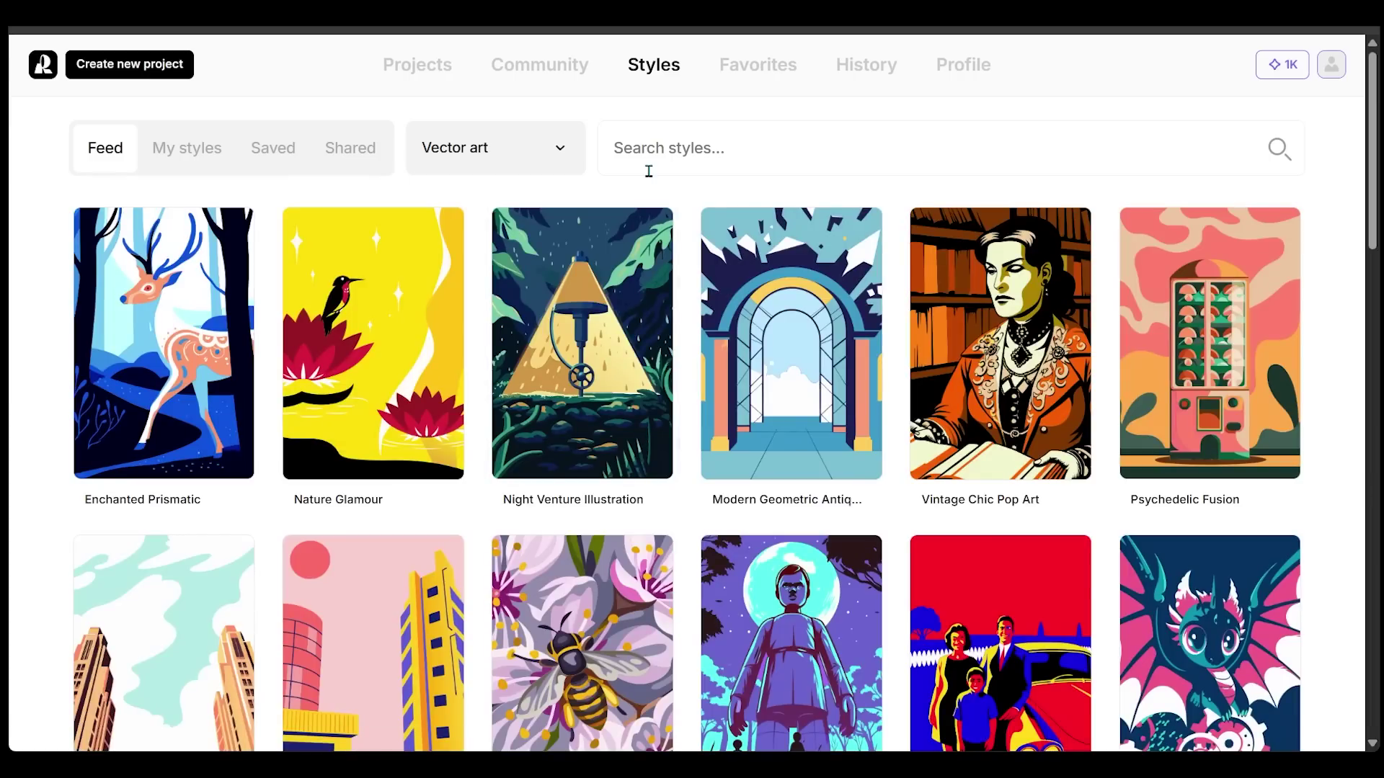
click(505, 153)
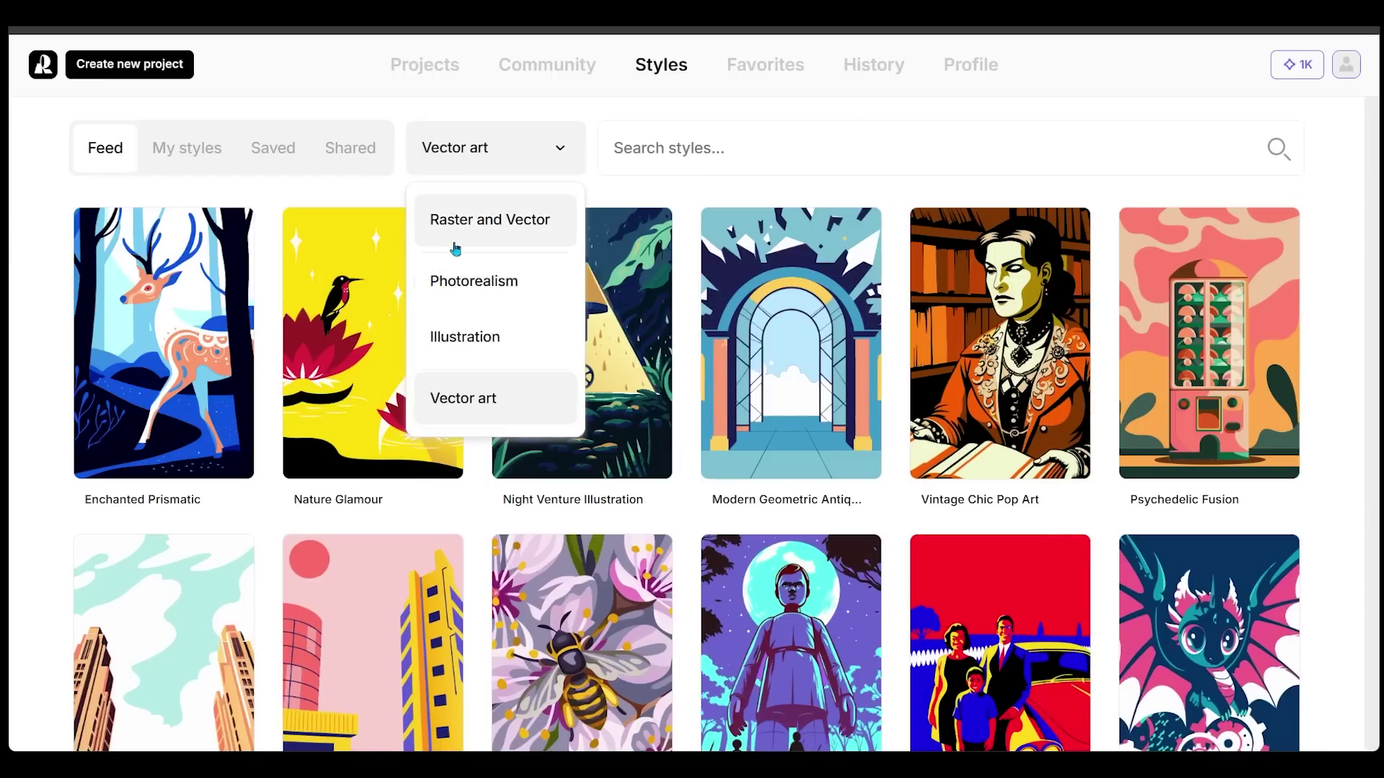
click(517, 229)
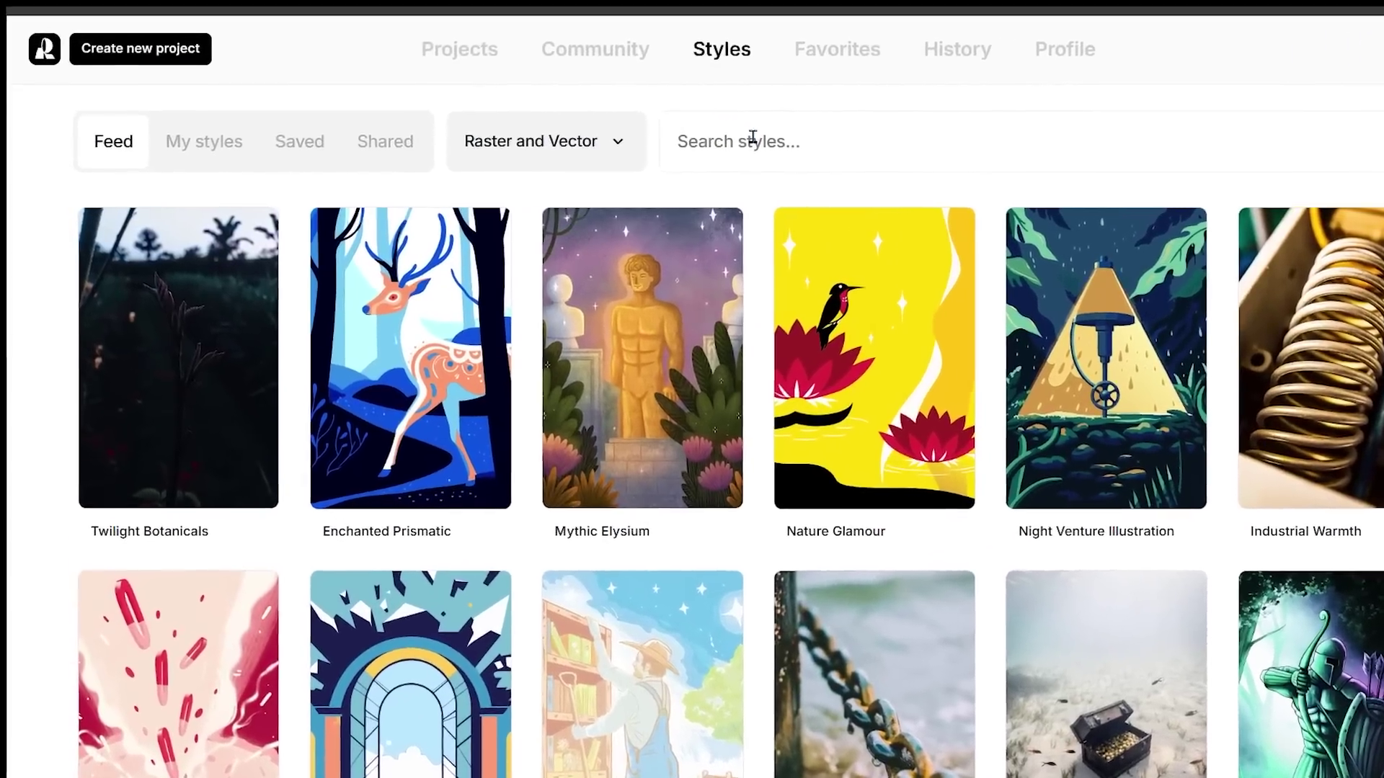
click(681, 144)
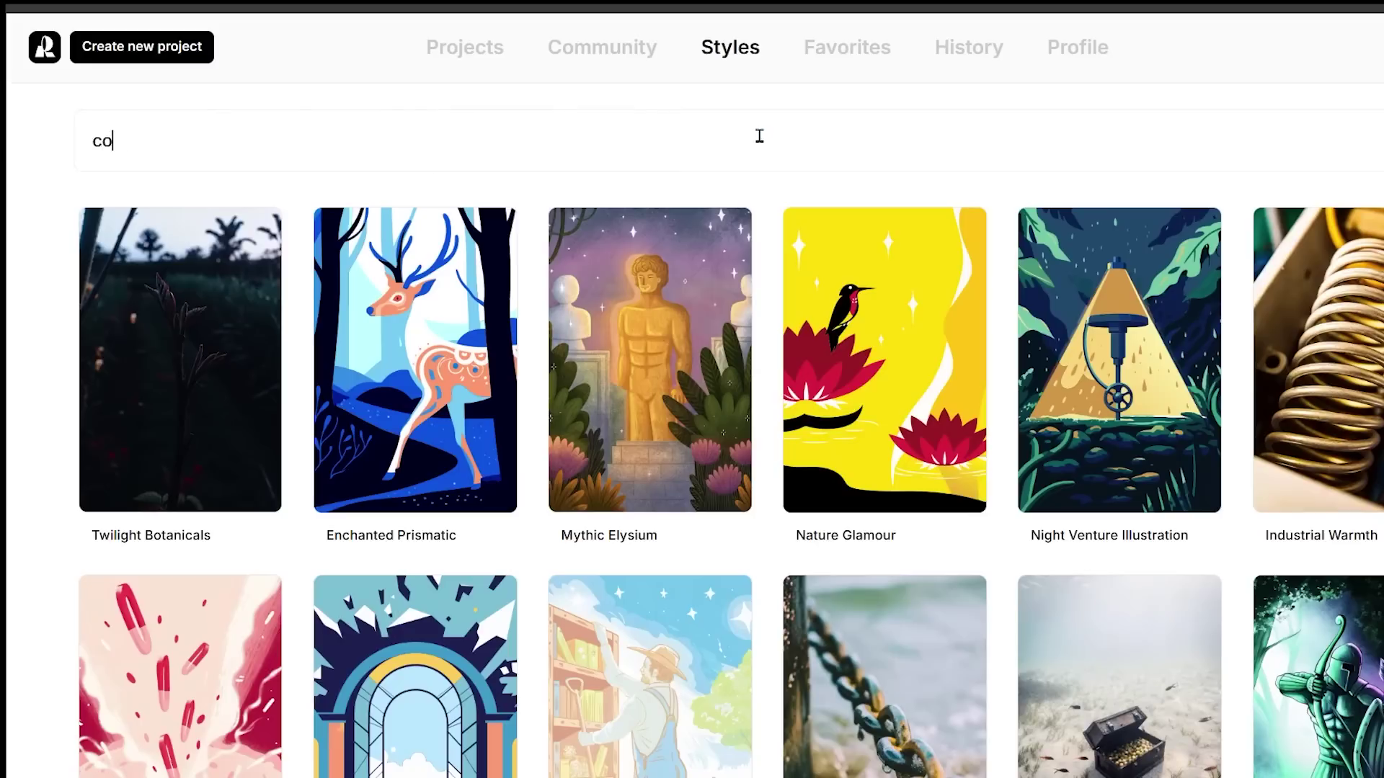
key(Return)
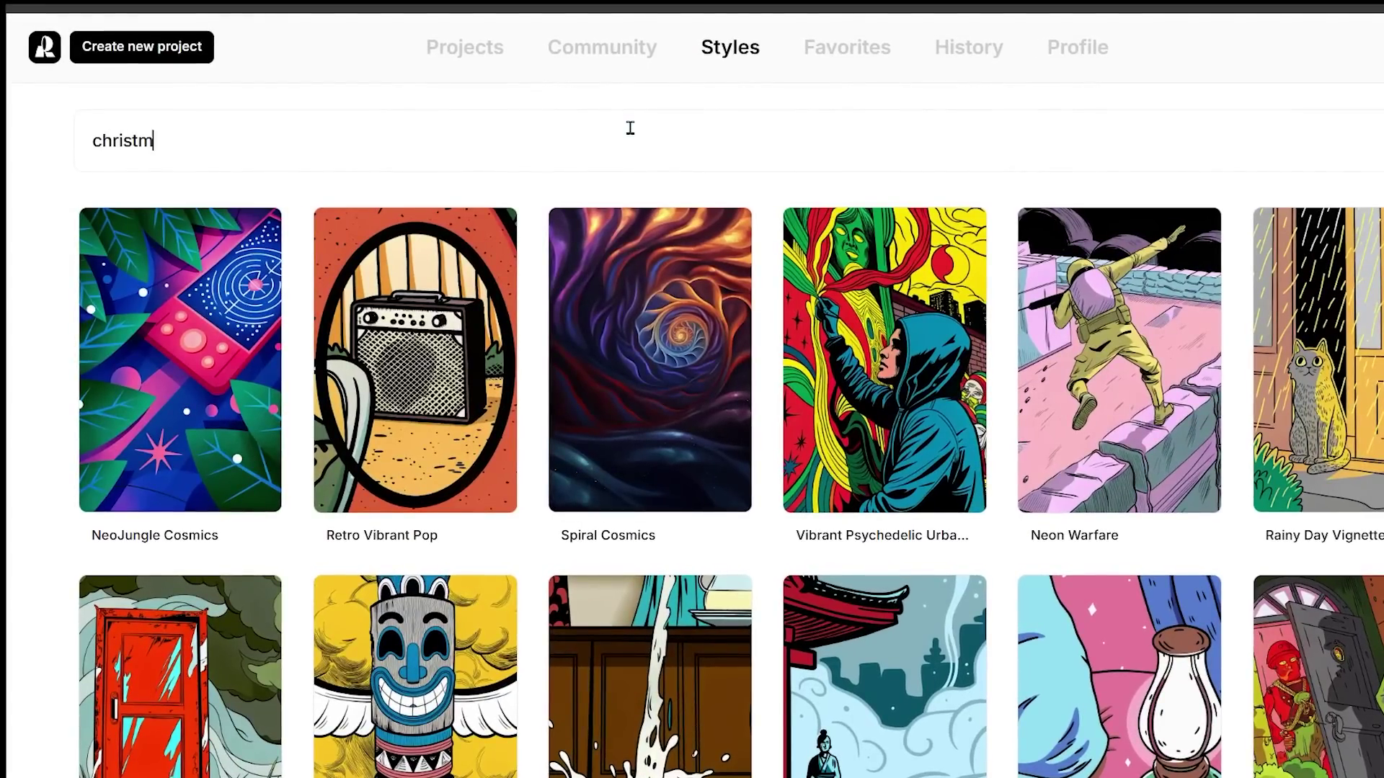
key(Return)
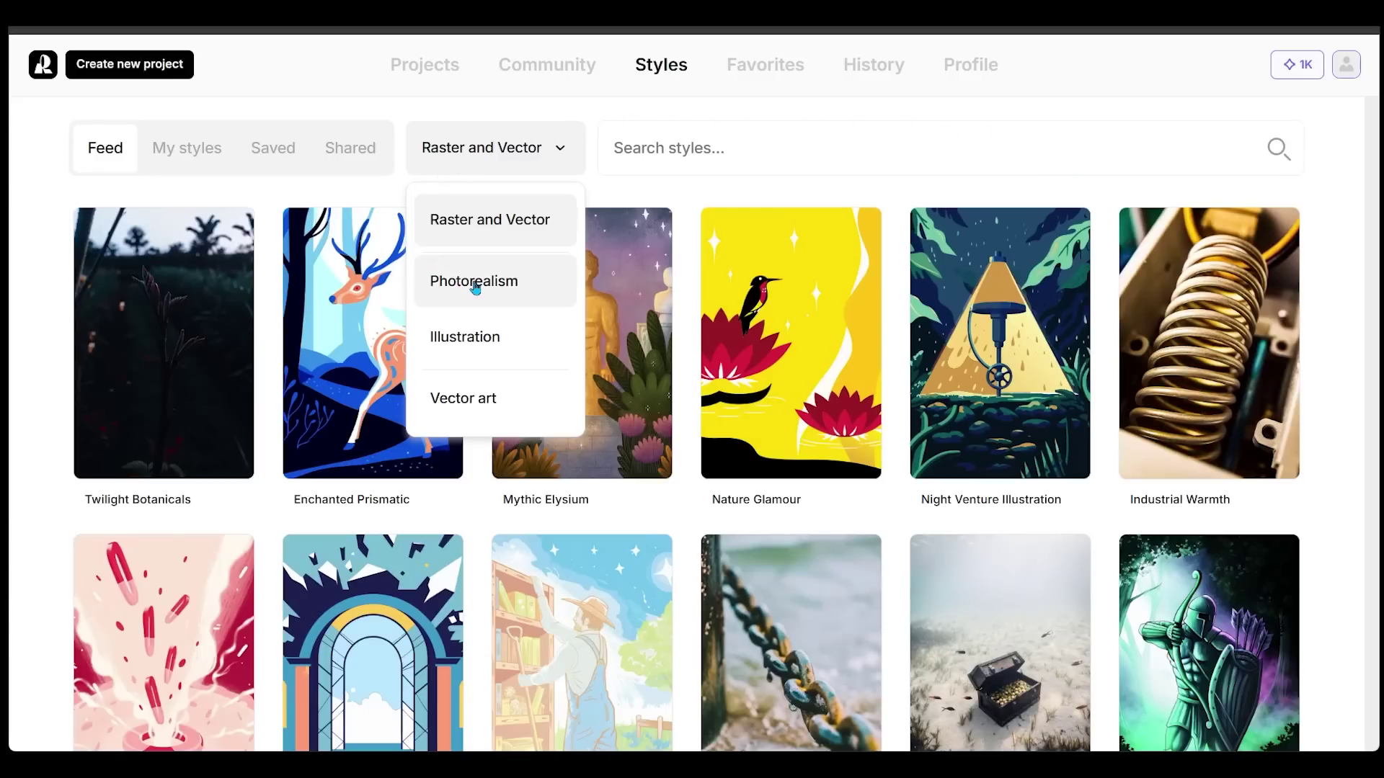
Filter to Photorealism, open Underwater Enigma and save that style.
click(475, 287)
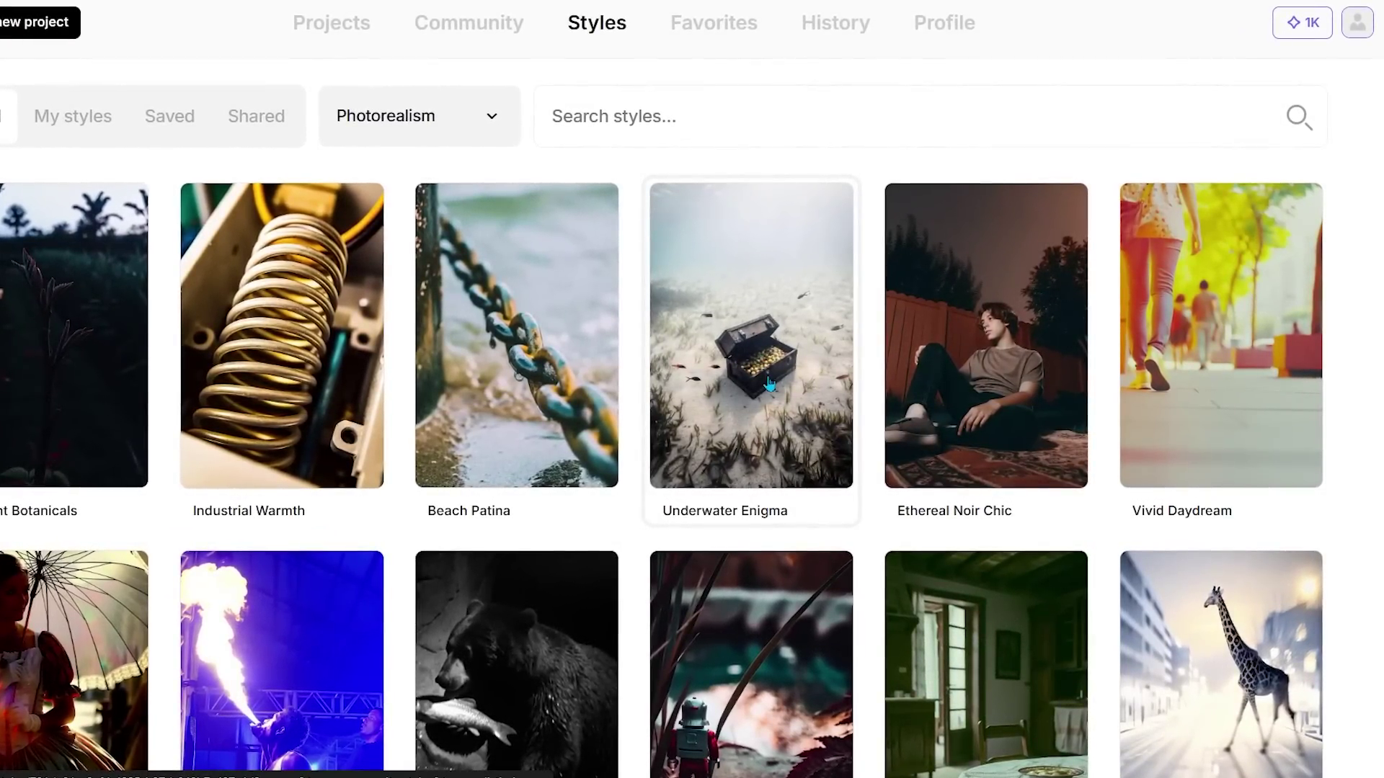
click(768, 384)
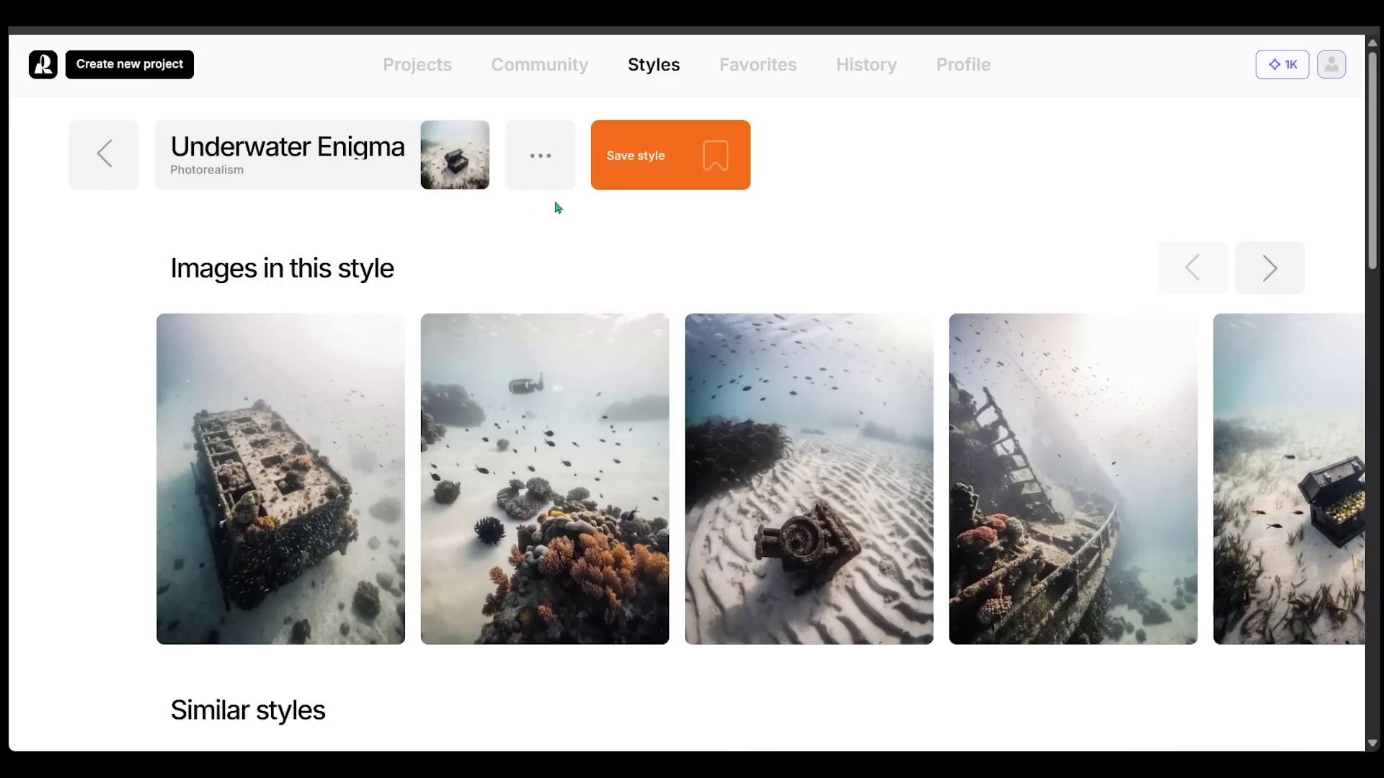
click(1265, 273)
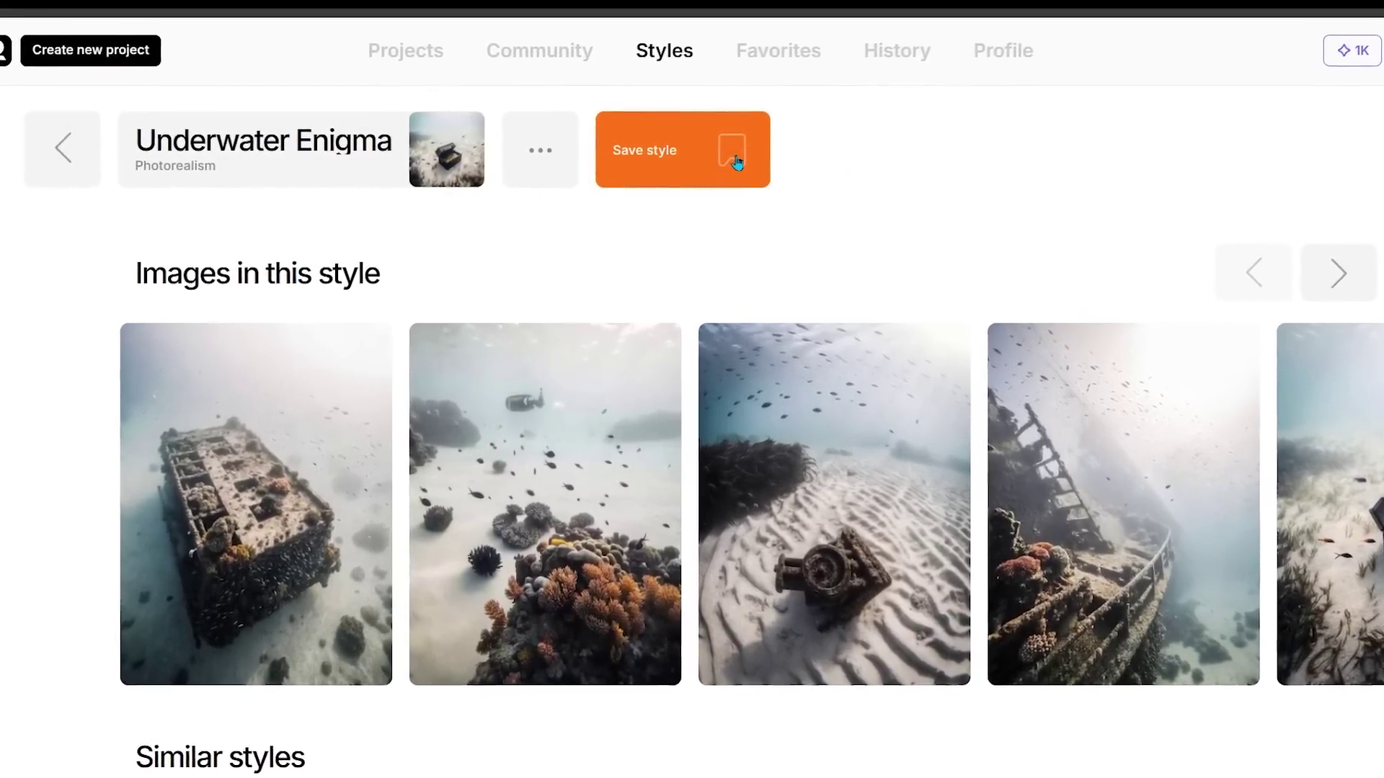
click(736, 162)
Browse similar styles, view Oceanic Exploration, then return to the styles feed.
scroll(721, 432, down, 1)
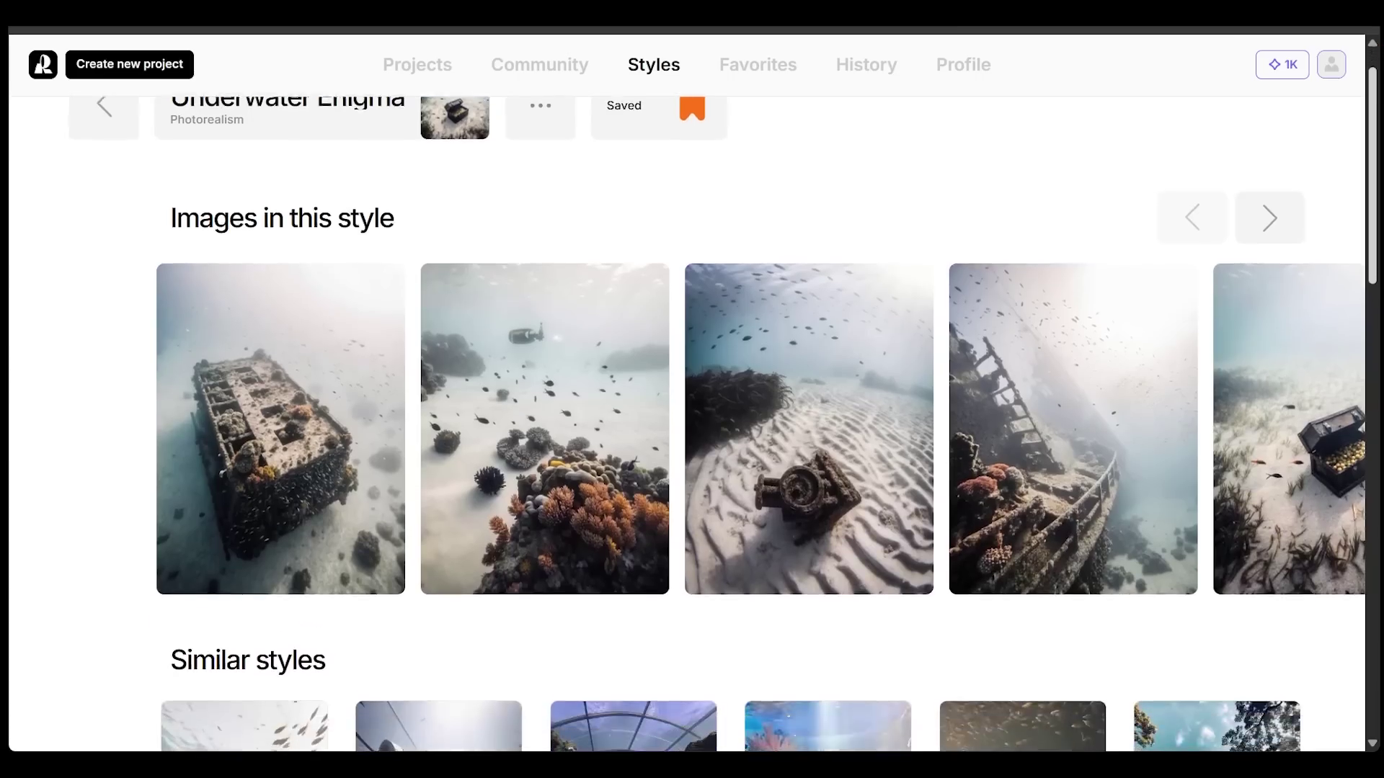
scroll(692, 433, down, 4)
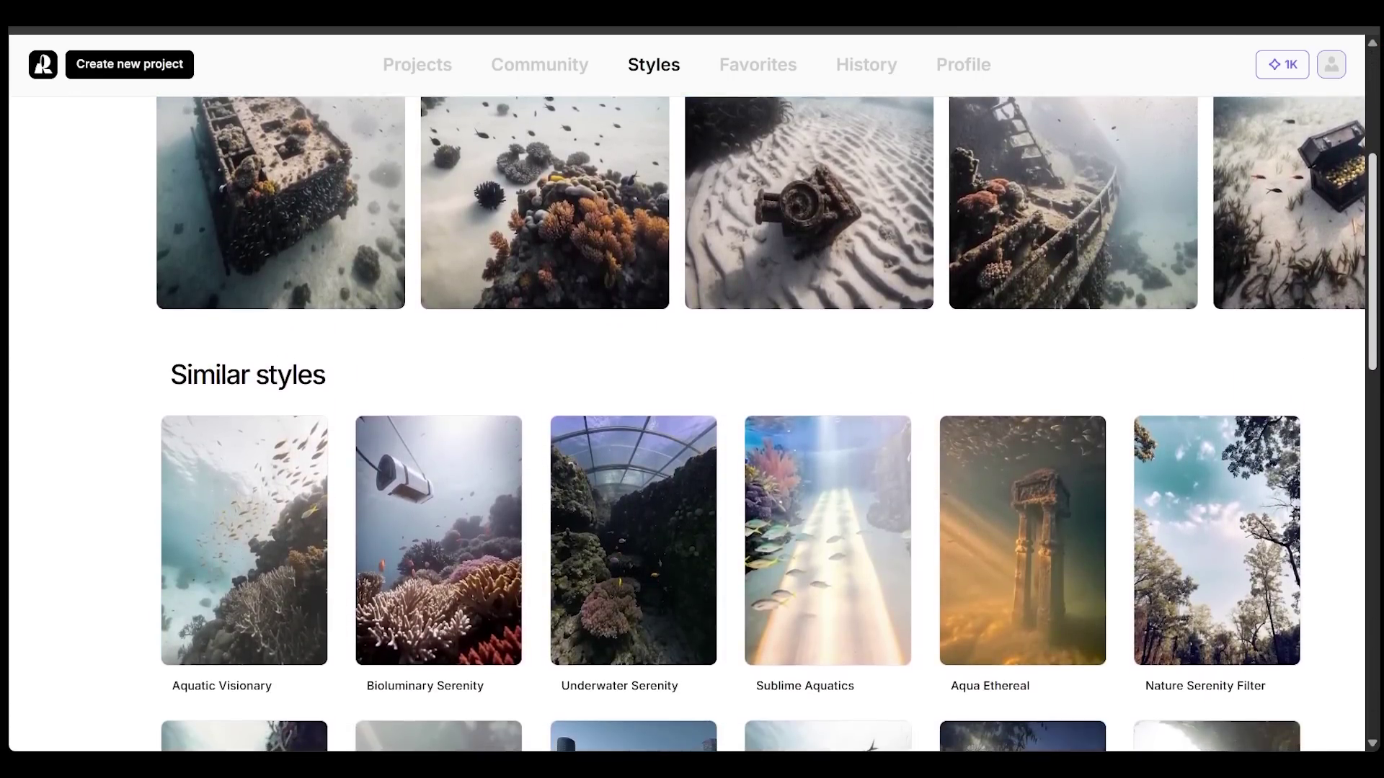
scroll(692, 433, down, 3)
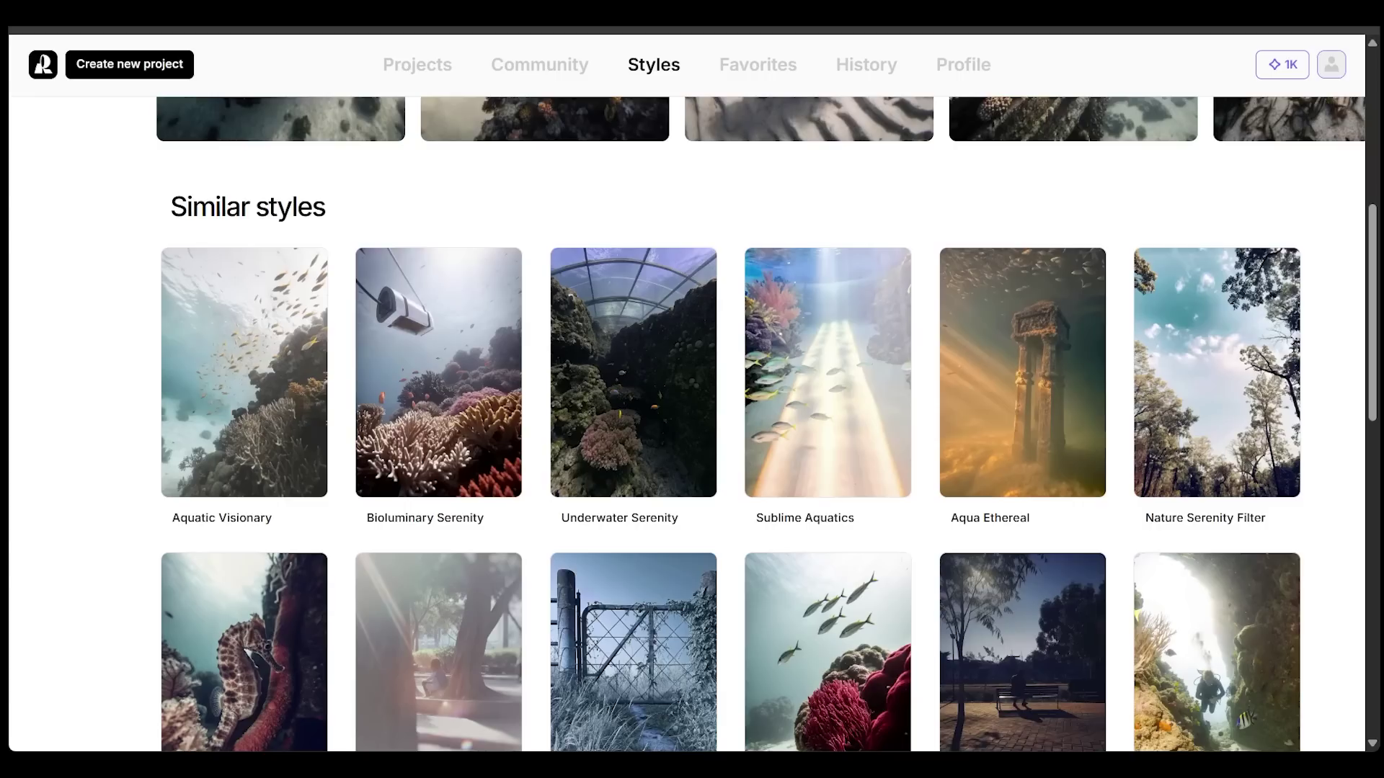
drag(1371, 248, 1377, 301)
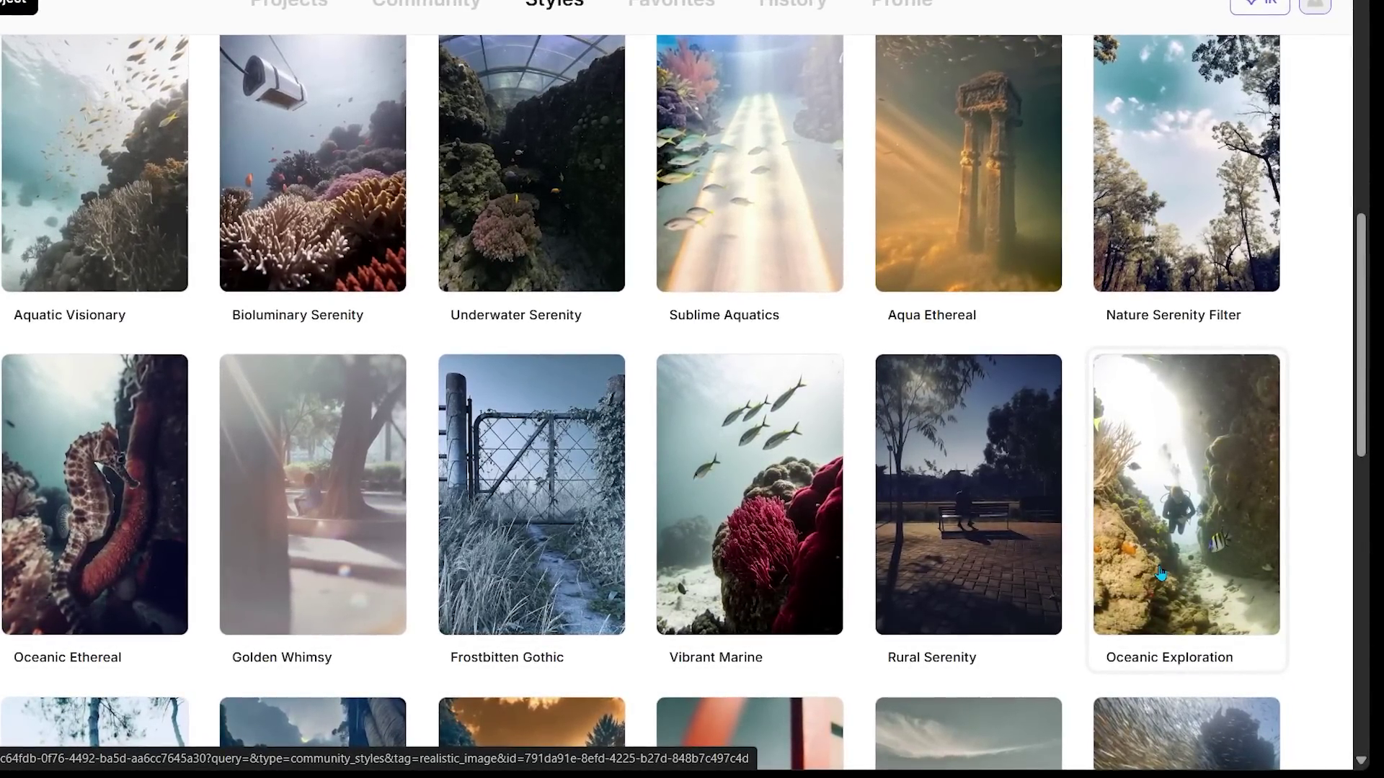
click(1161, 573)
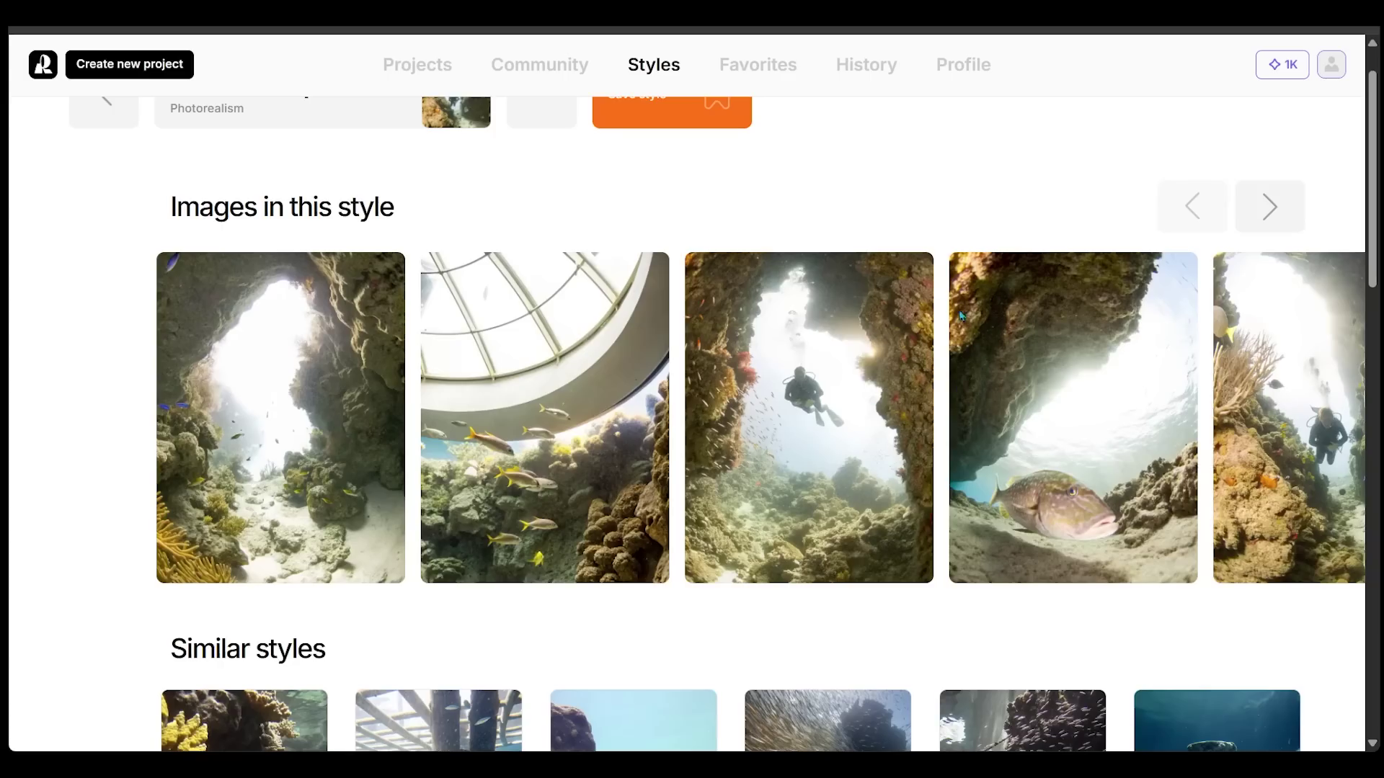
drag(1373, 199, 1375, 351)
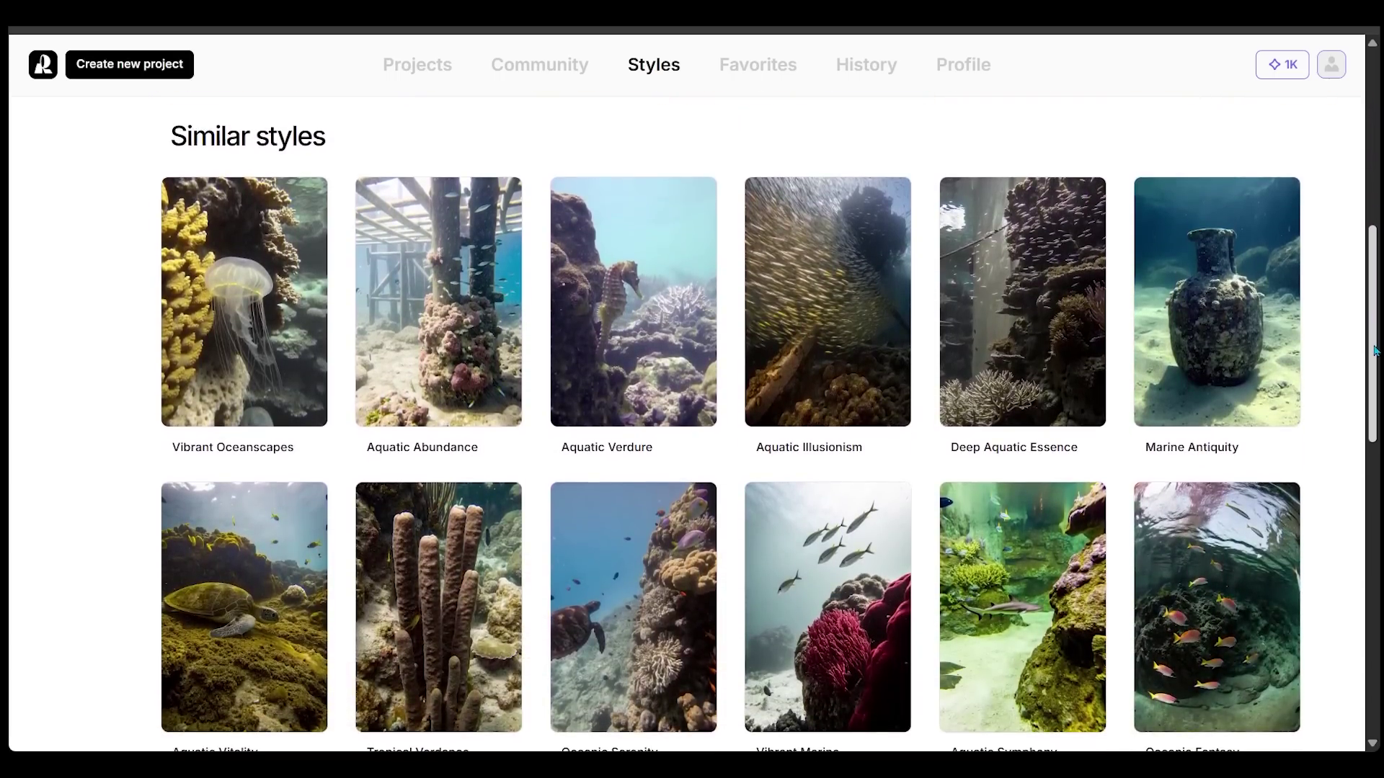
key(alt+Left)
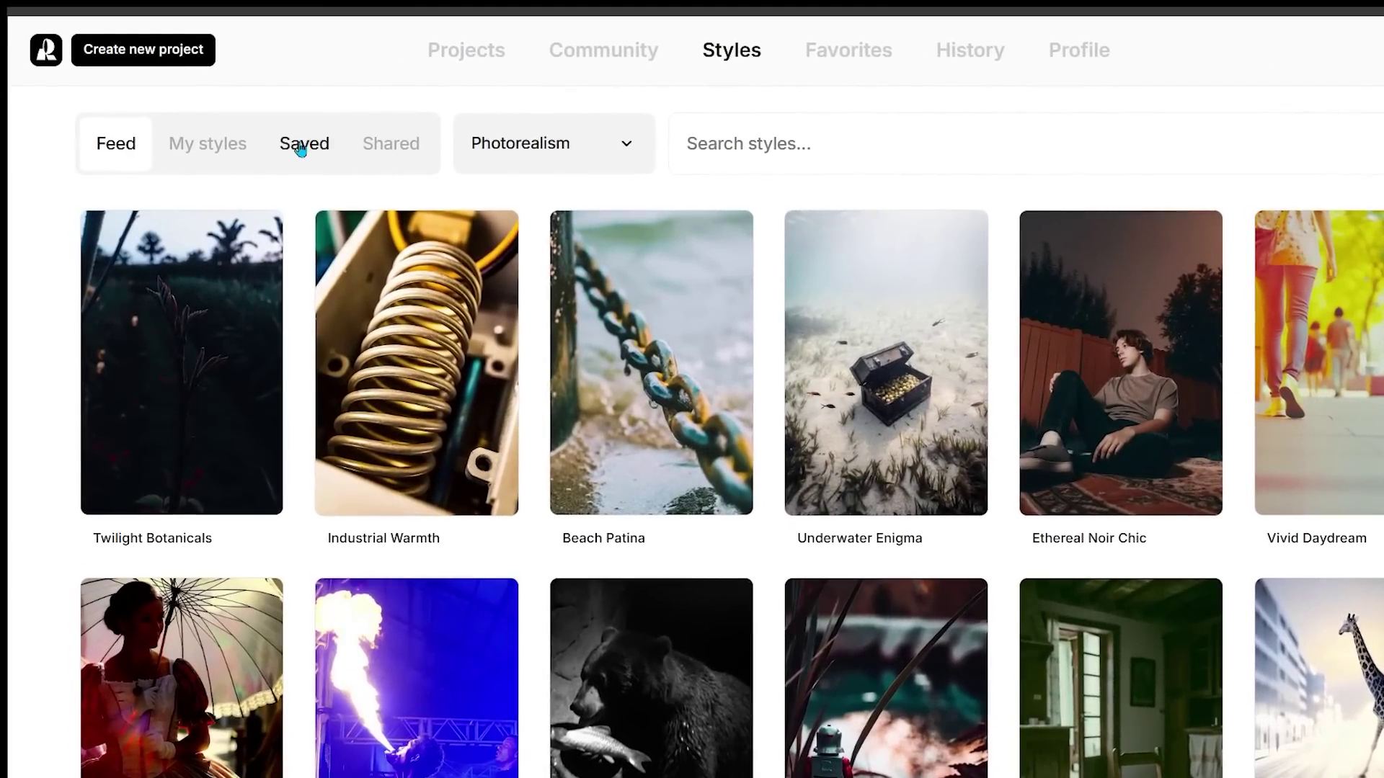
Show saved styles and open Red Cascade Aesthetic to browse its page.
click(301, 147)
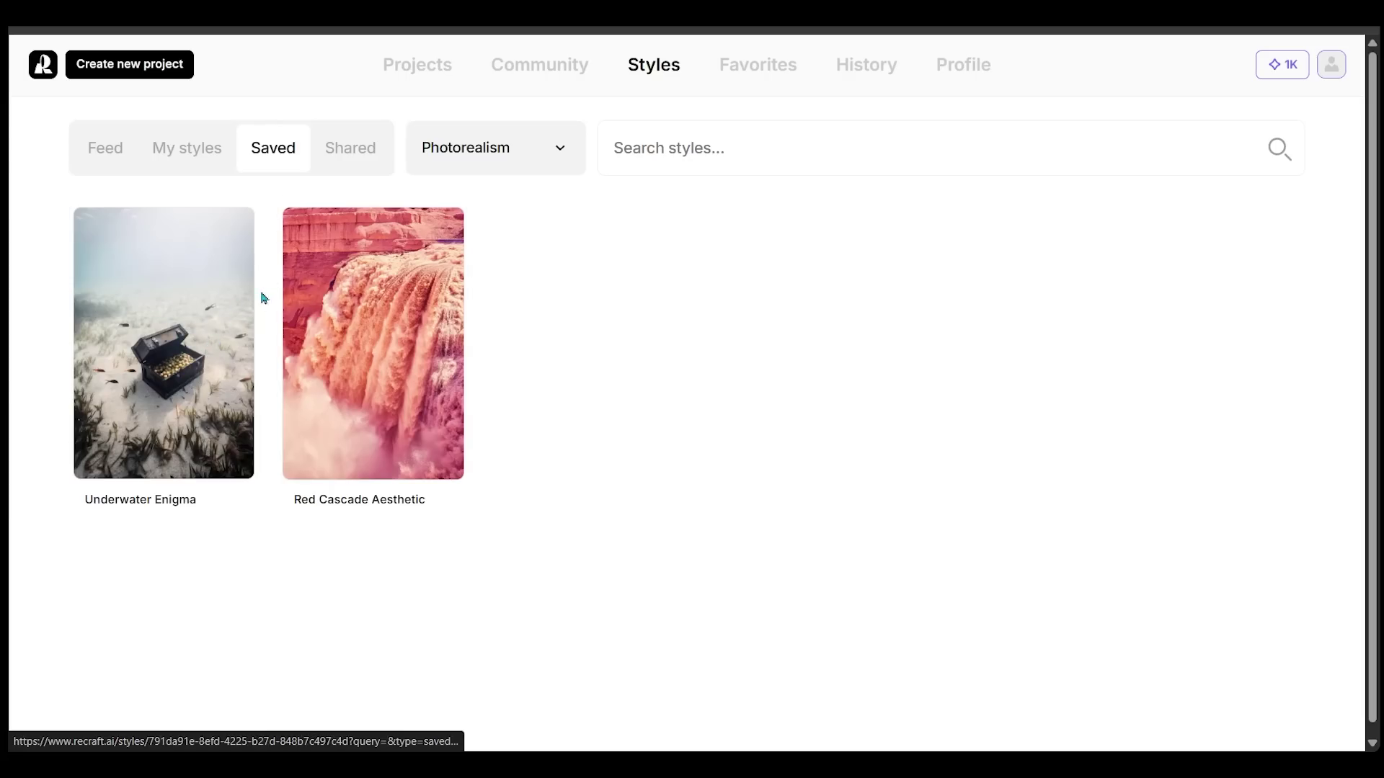
click(419, 289)
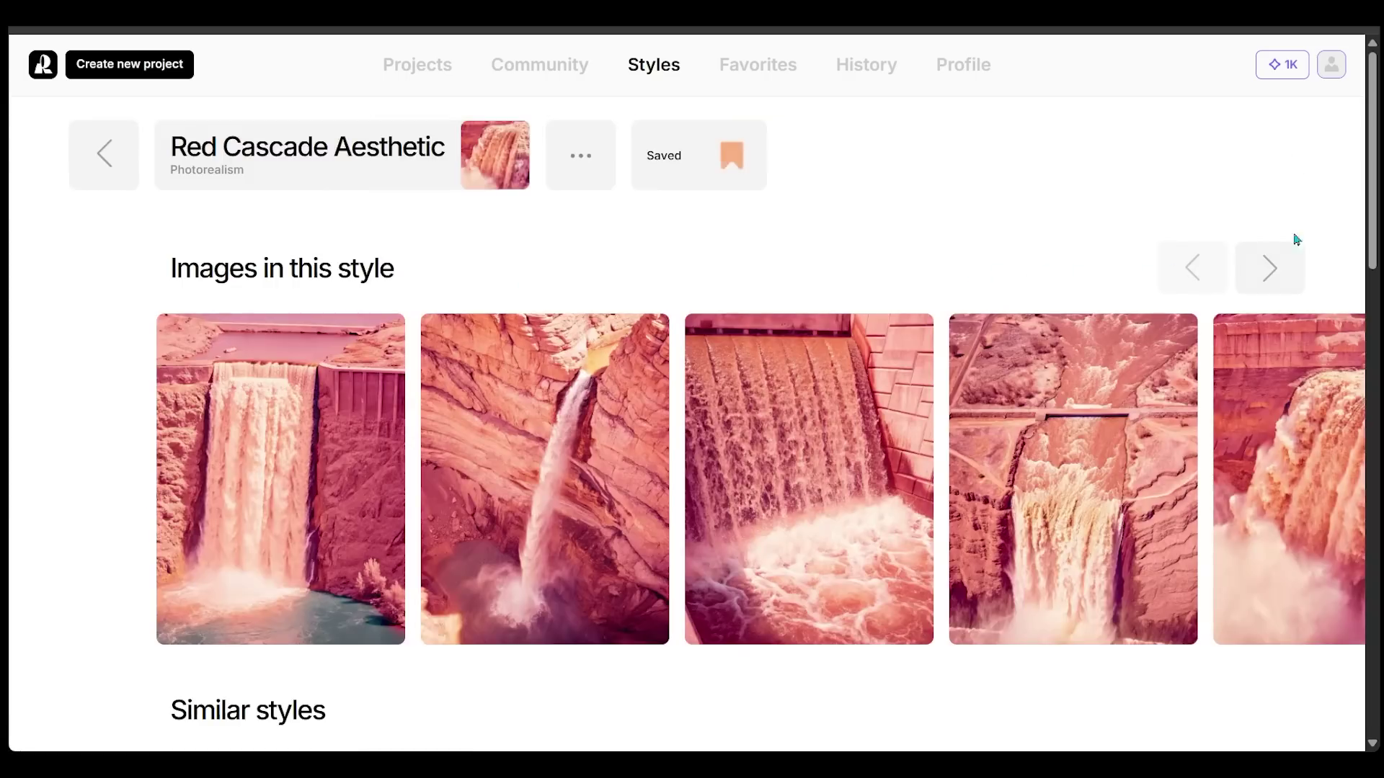
scroll(1360, 236, down, 2)
scroll(1360, 236, down, 4)
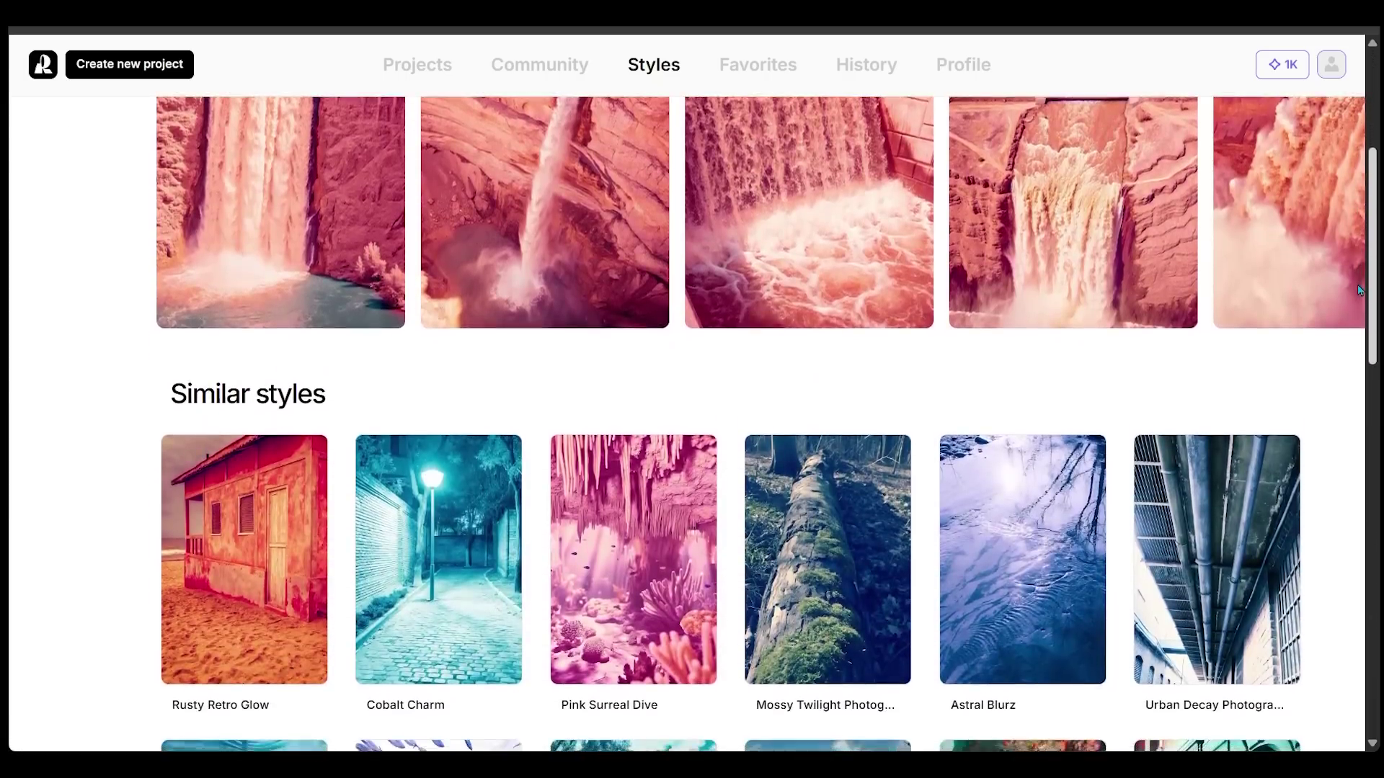
scroll(1358, 313, down, 3)
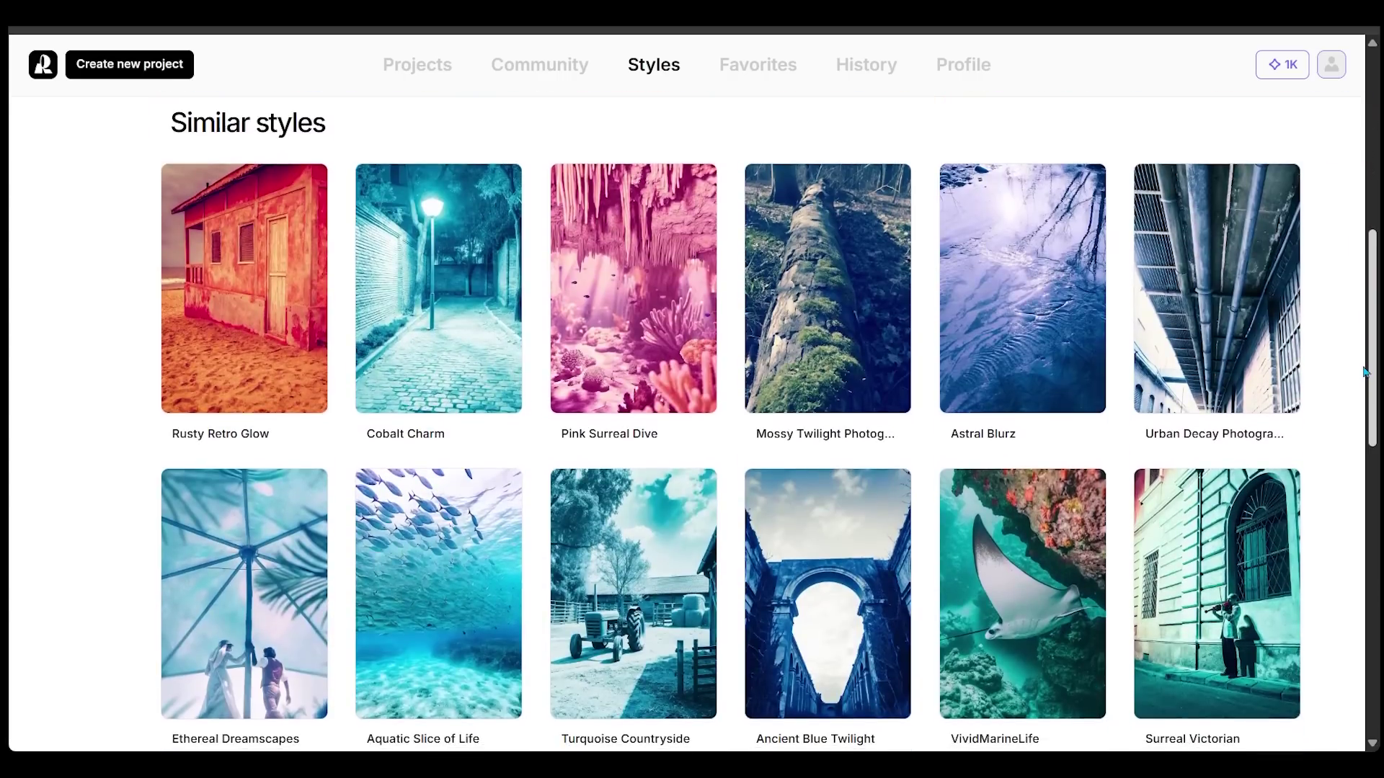
drag(1364, 372, 1369, 379)
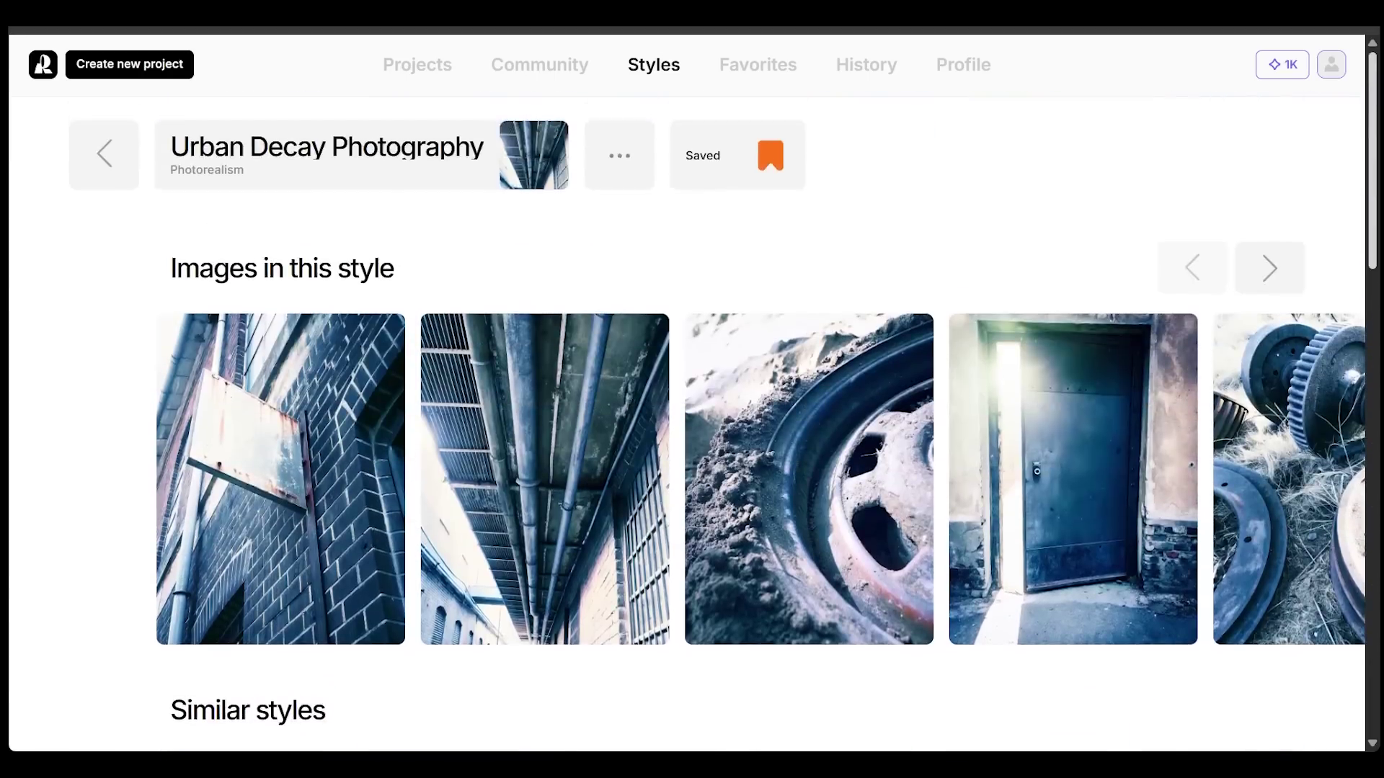
Find Mythic Arcana among similar styles and save it.
scroll(764, 426, down, 4)
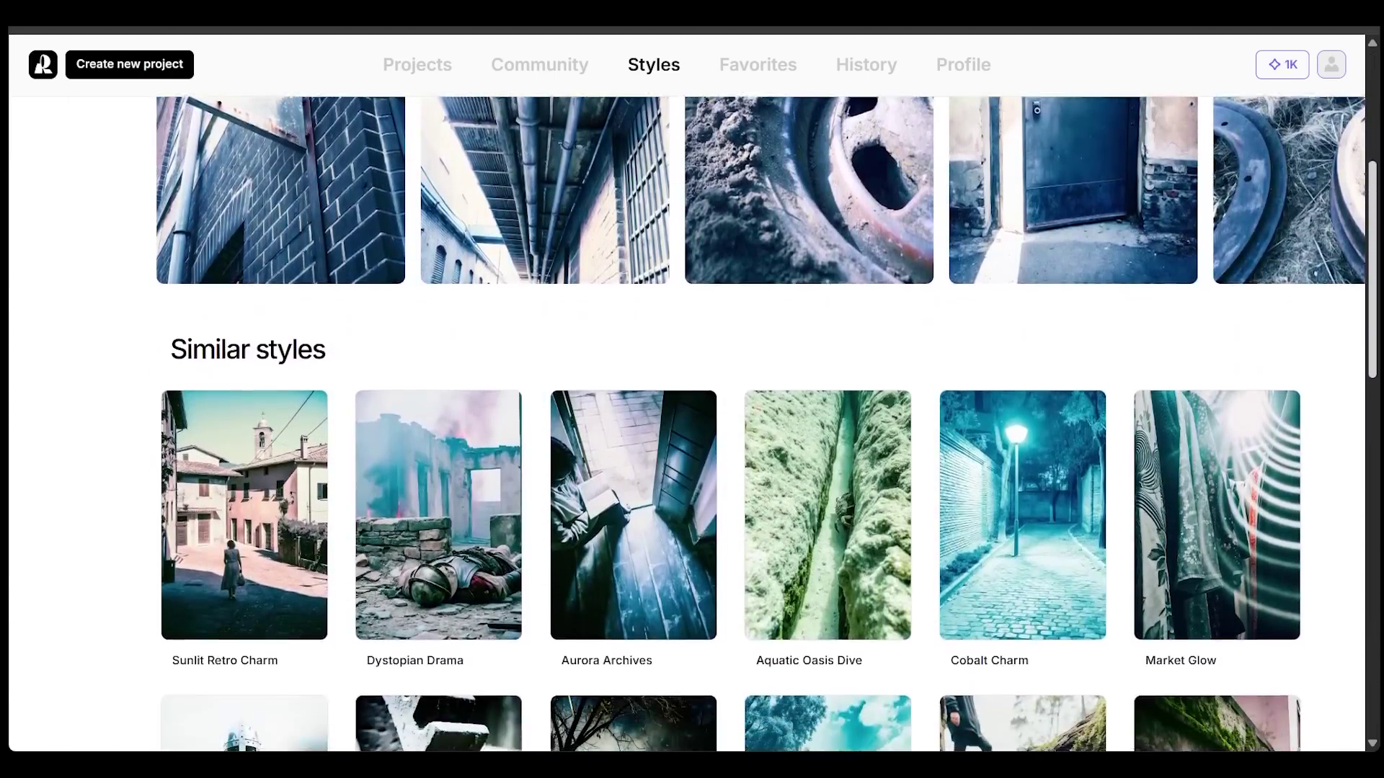
scroll(1258, 256, down, 5)
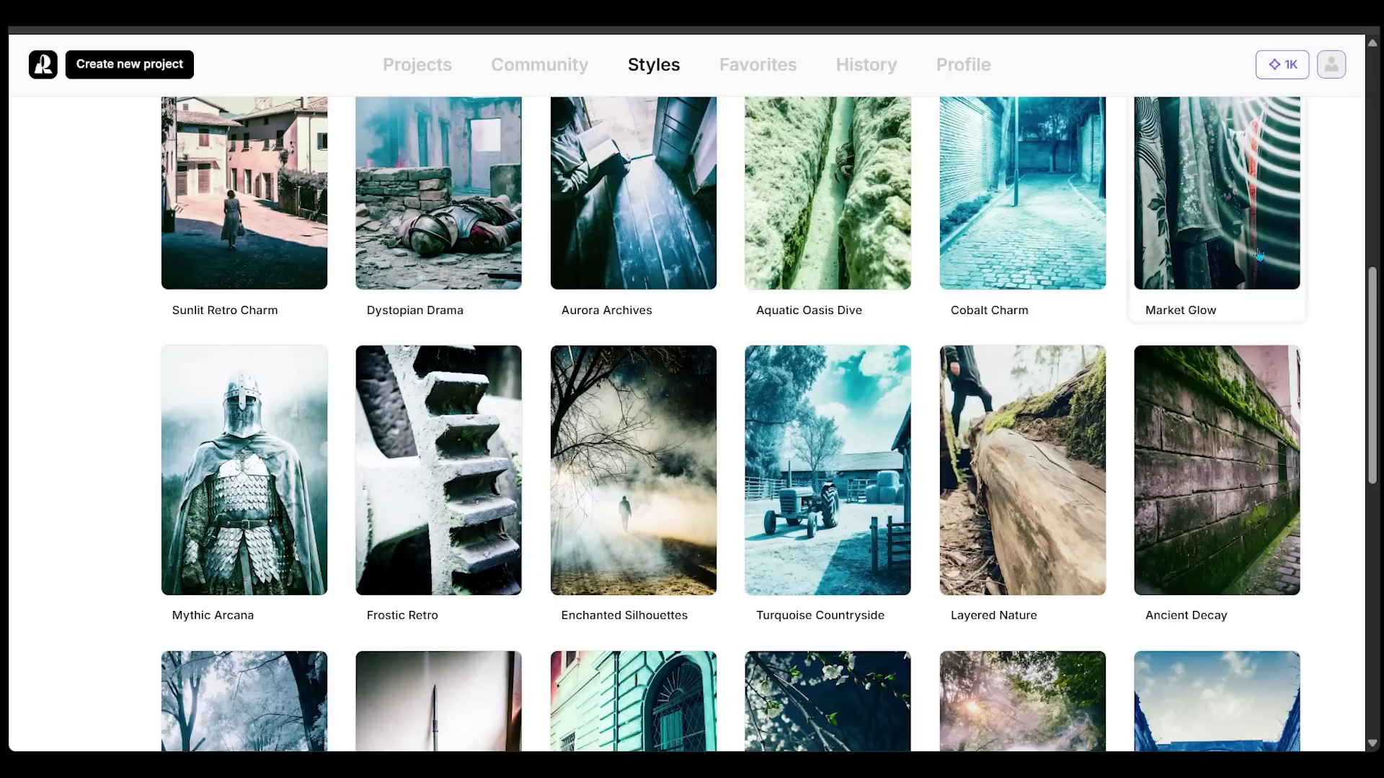
click(233, 420)
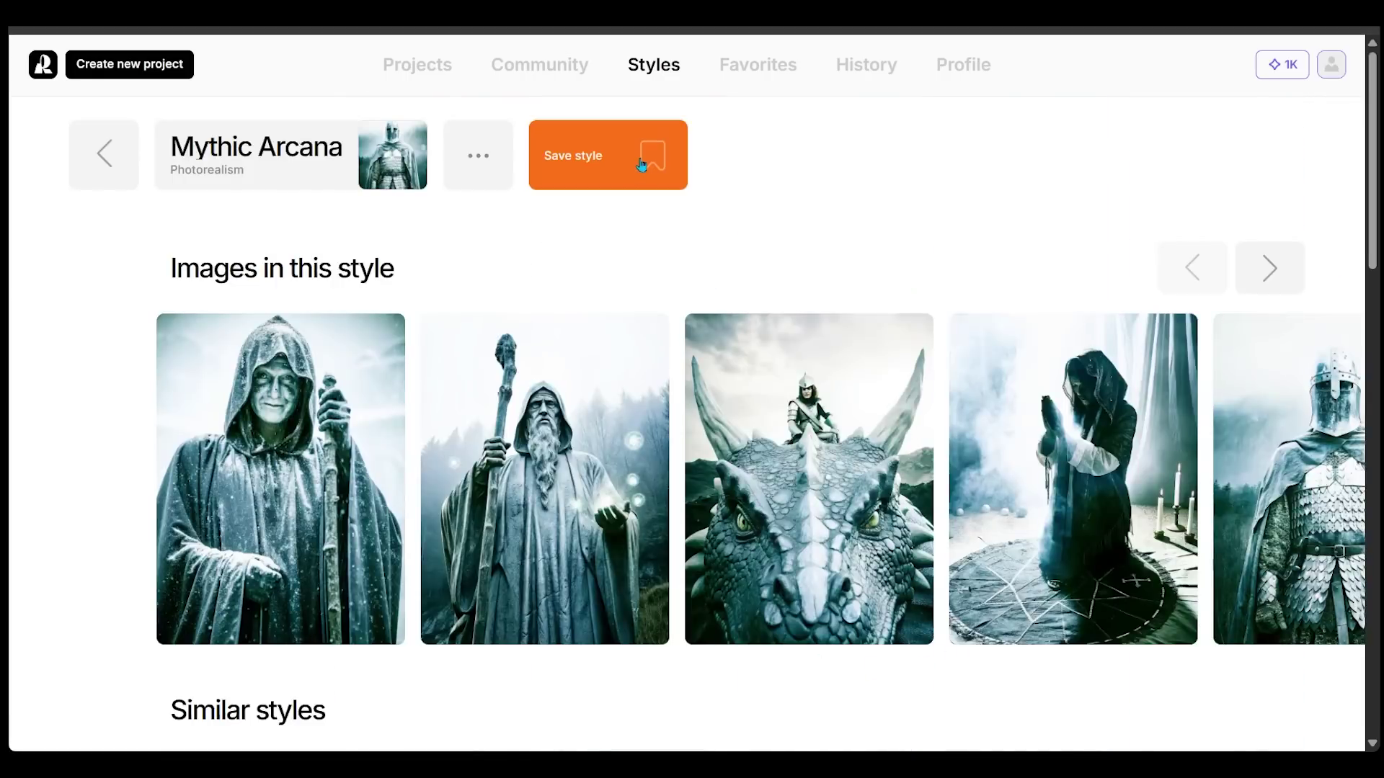
click(641, 165)
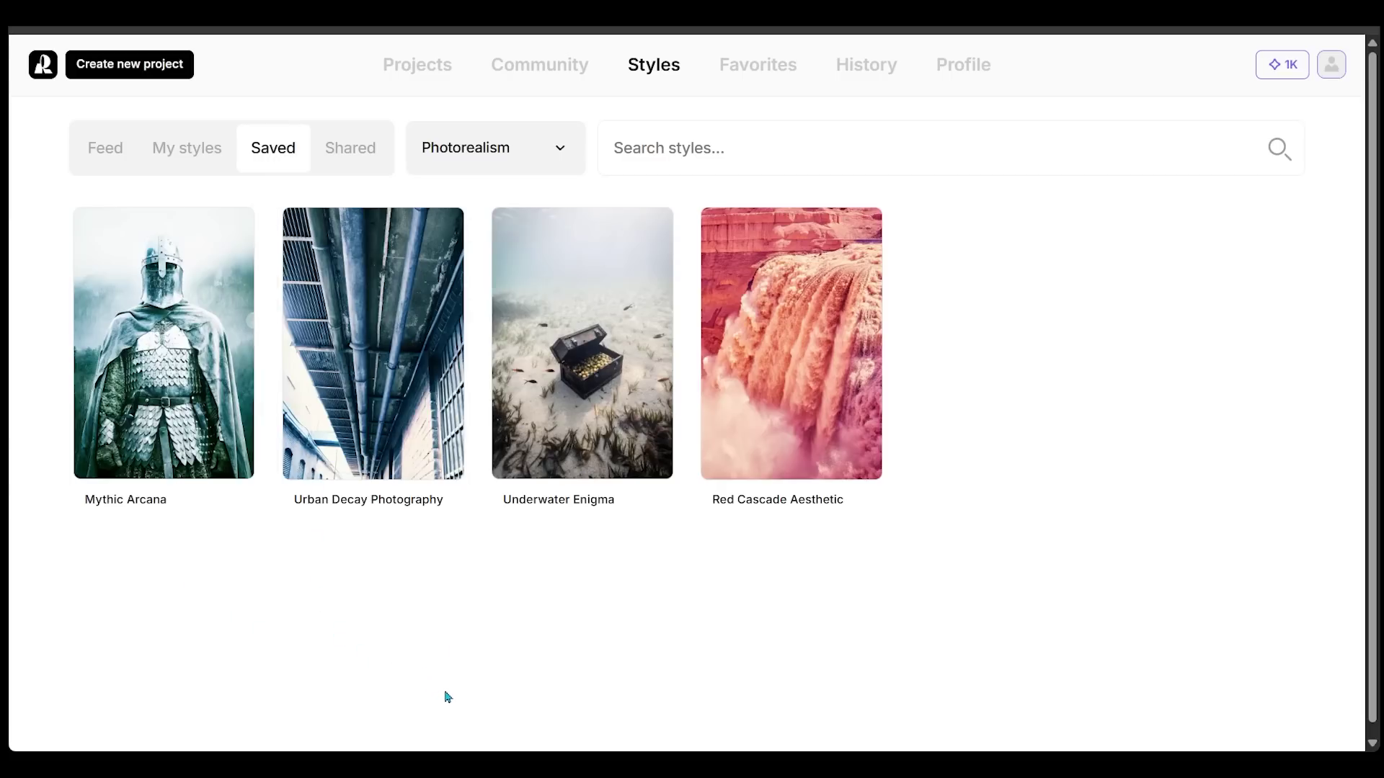
Go to the Projects dashboard showing the My projects cards.
click(418, 64)
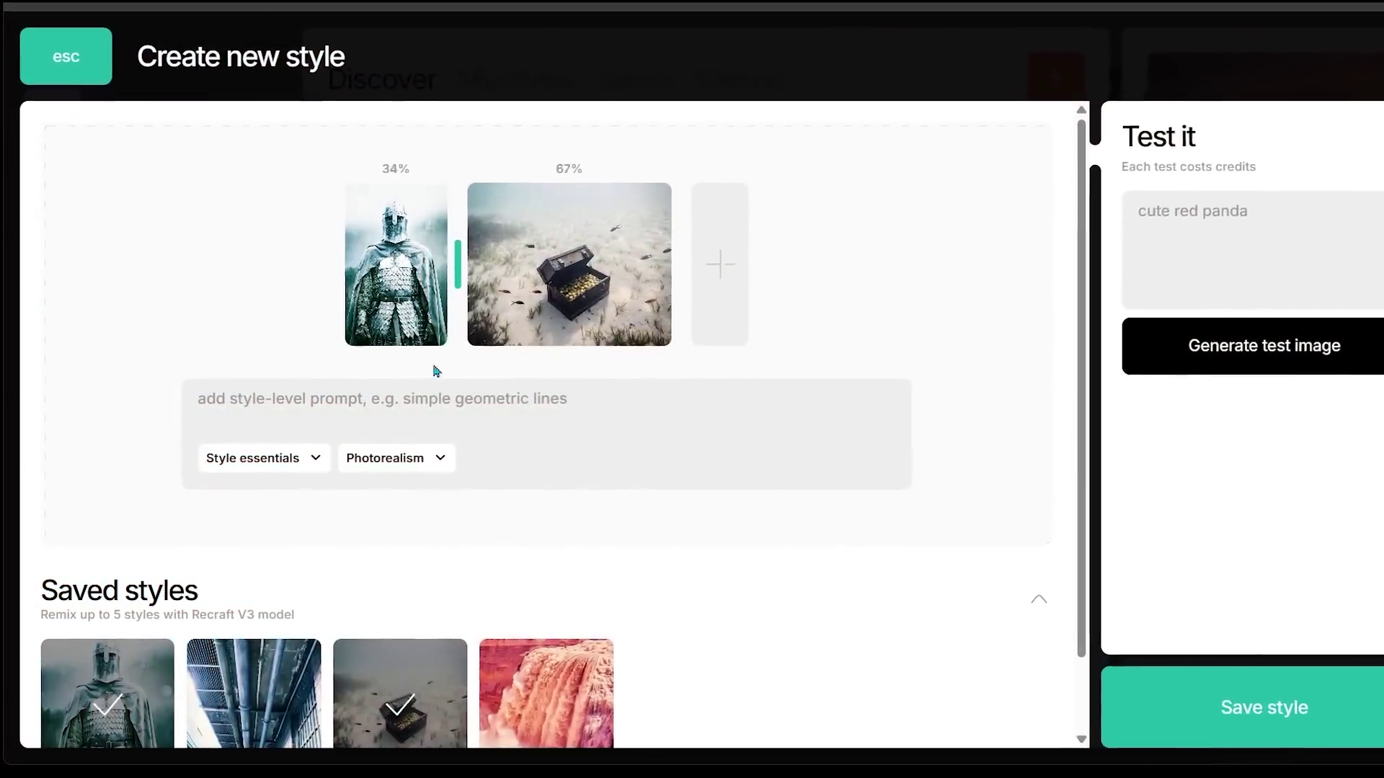
drag(457, 266, 500, 289)
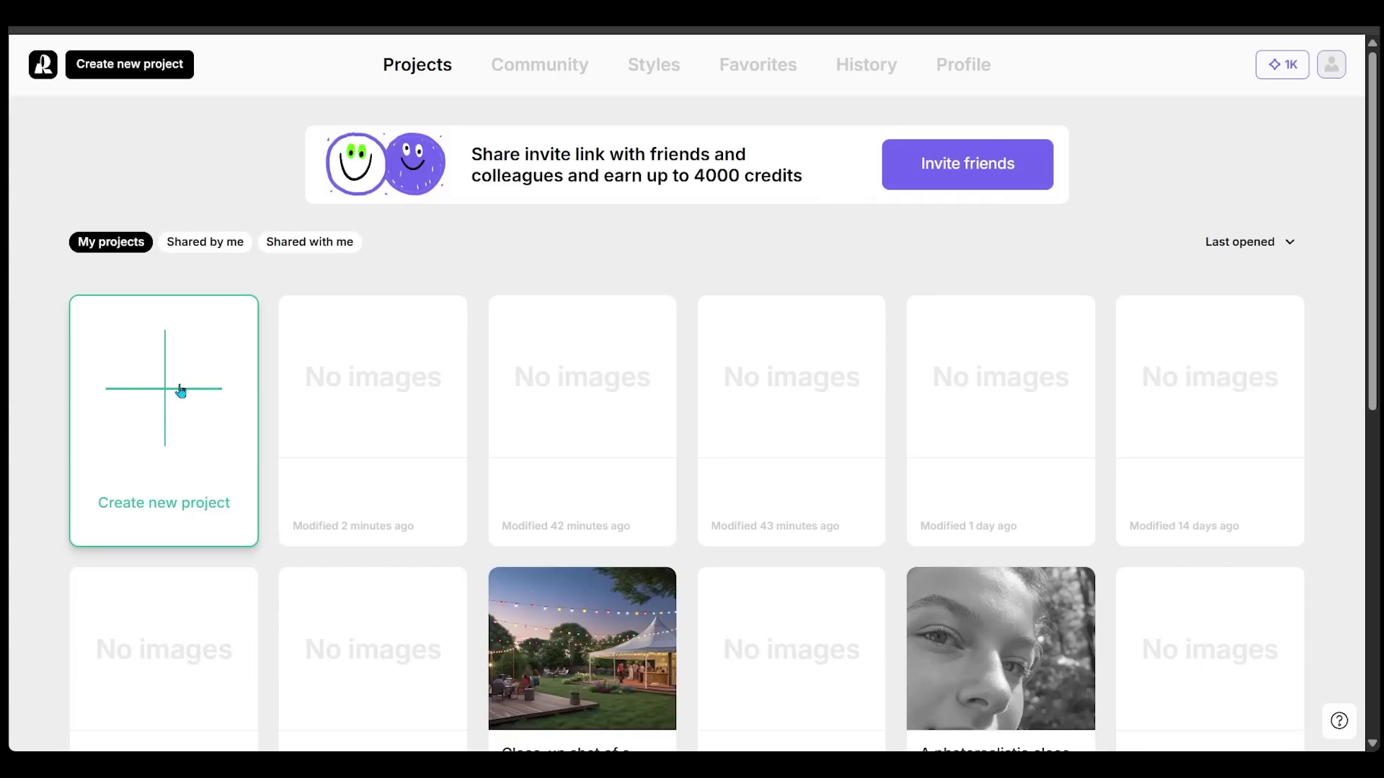
Create a new project with an image frame and open the Create new style dialog.
click(180, 391)
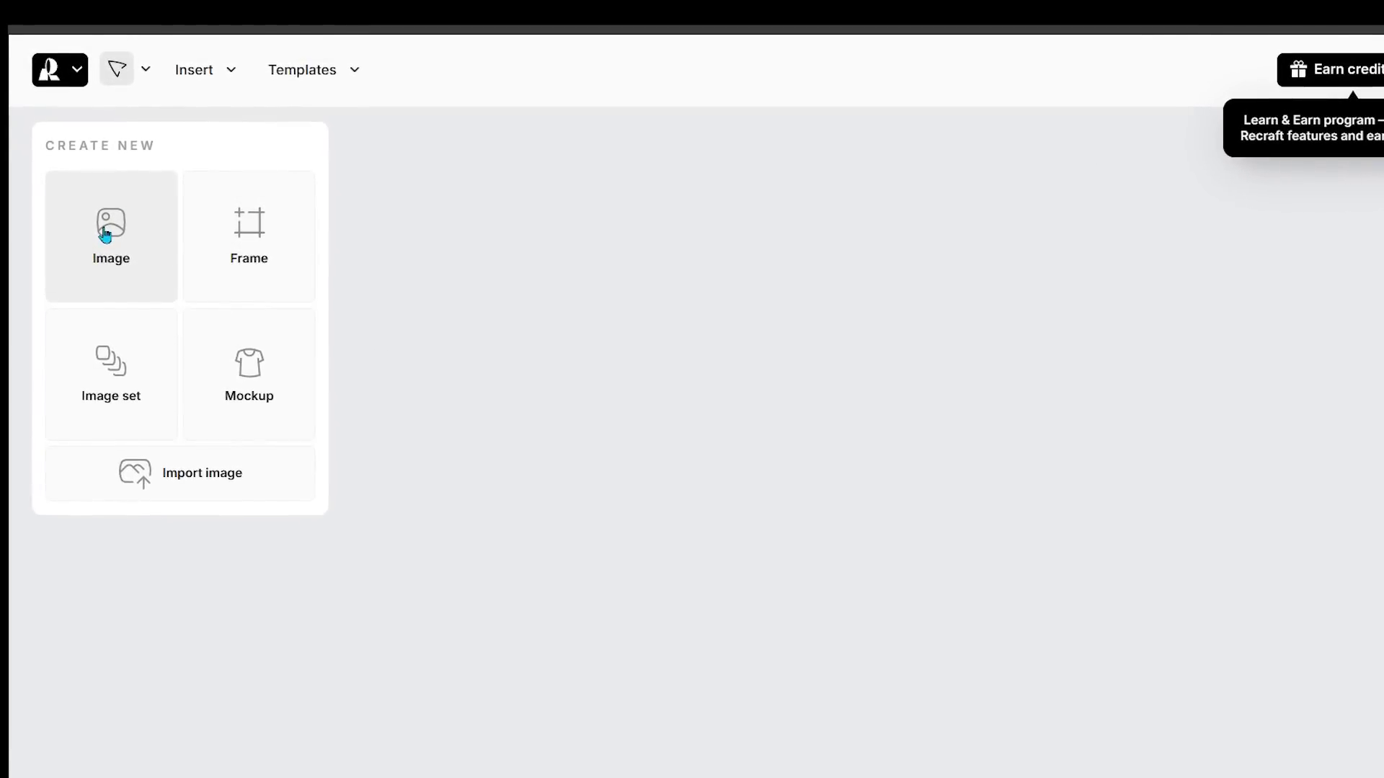
click(105, 233)
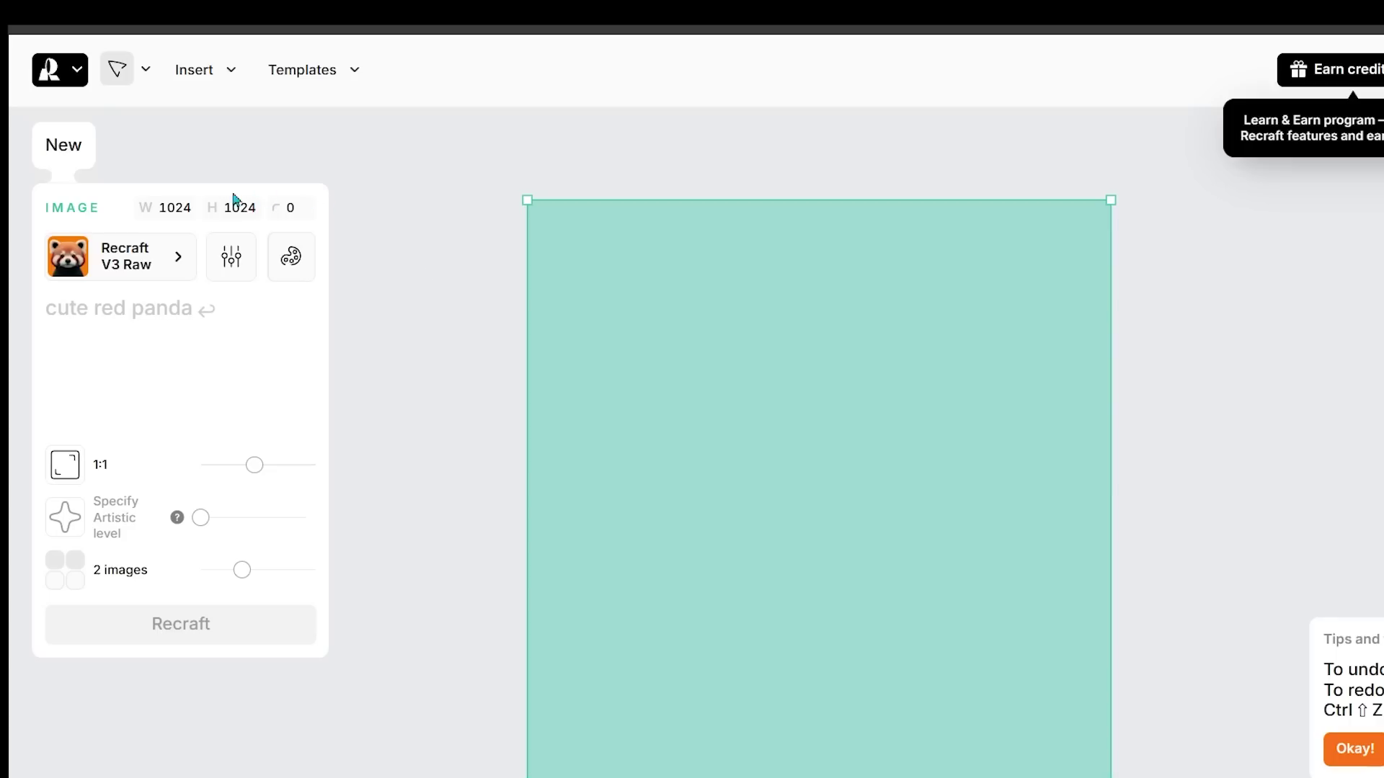
click(136, 263)
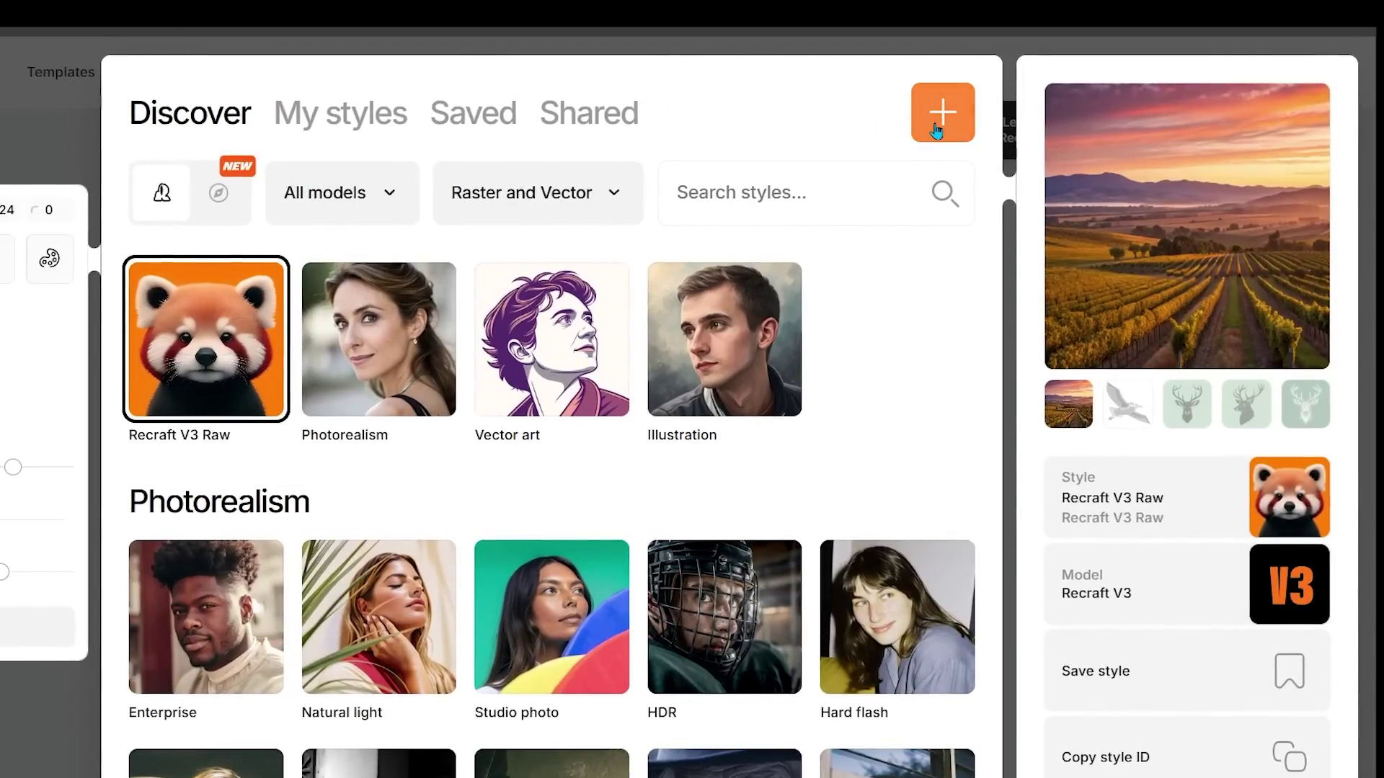
click(936, 131)
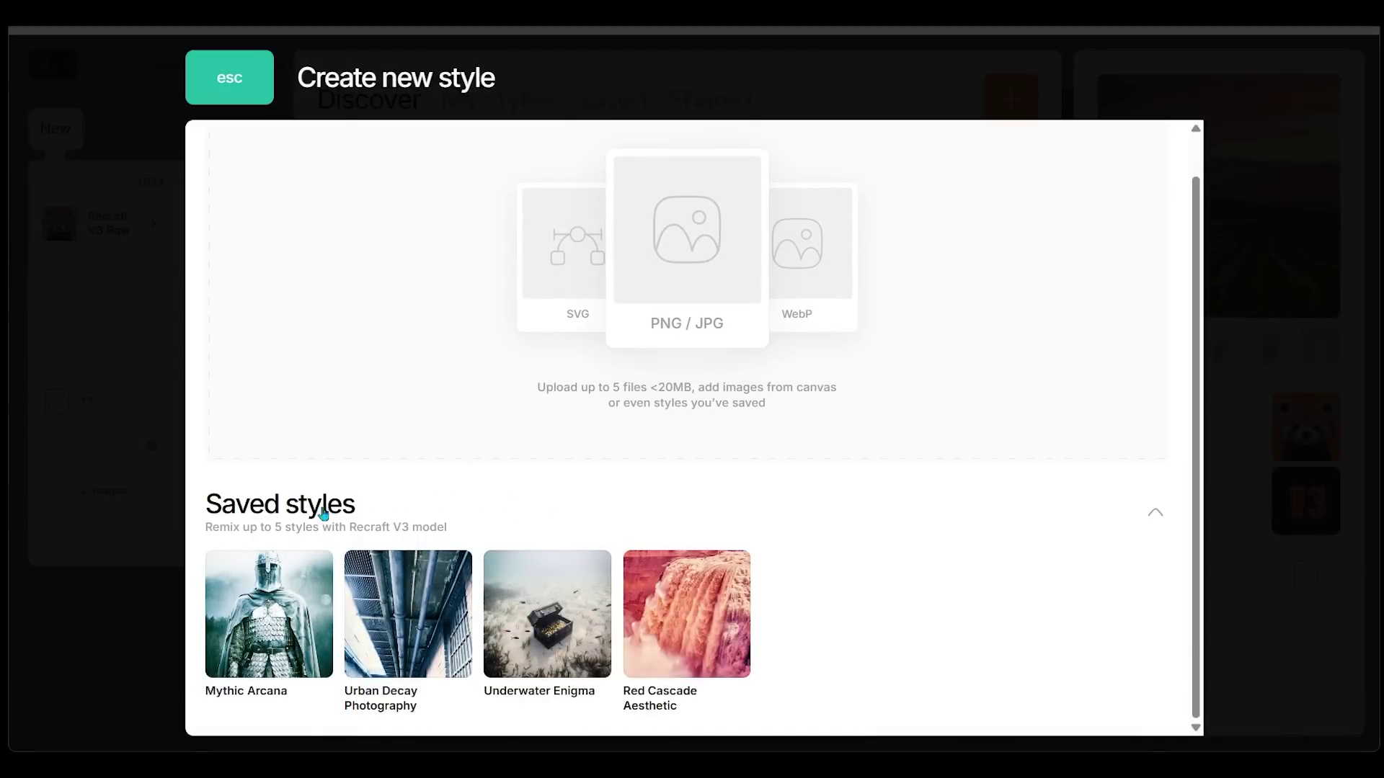
Blend Mythic Arcana and Underwater Enigma at 50% each, adding then removing Red Cascade Aesthetic.
click(268, 618)
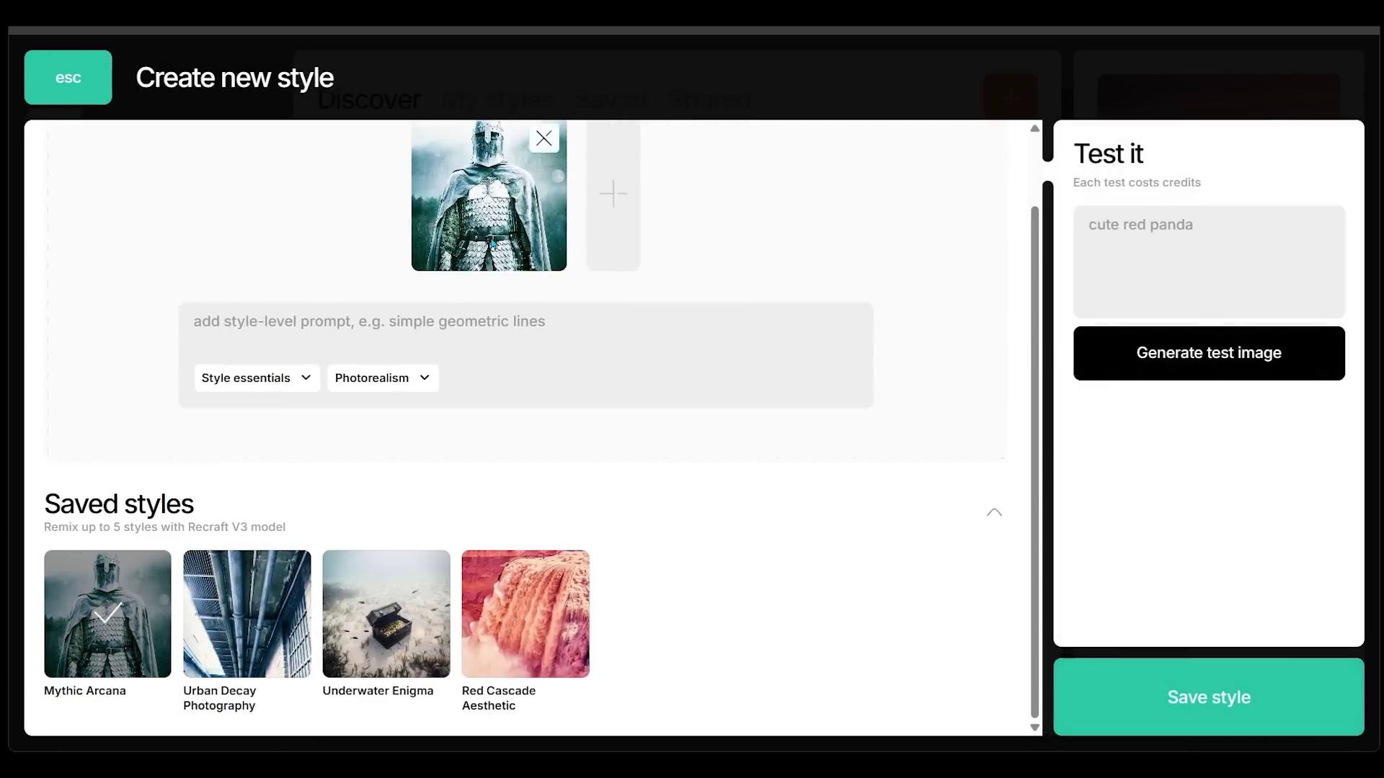
click(384, 628)
scroll(431, 154, up, 1)
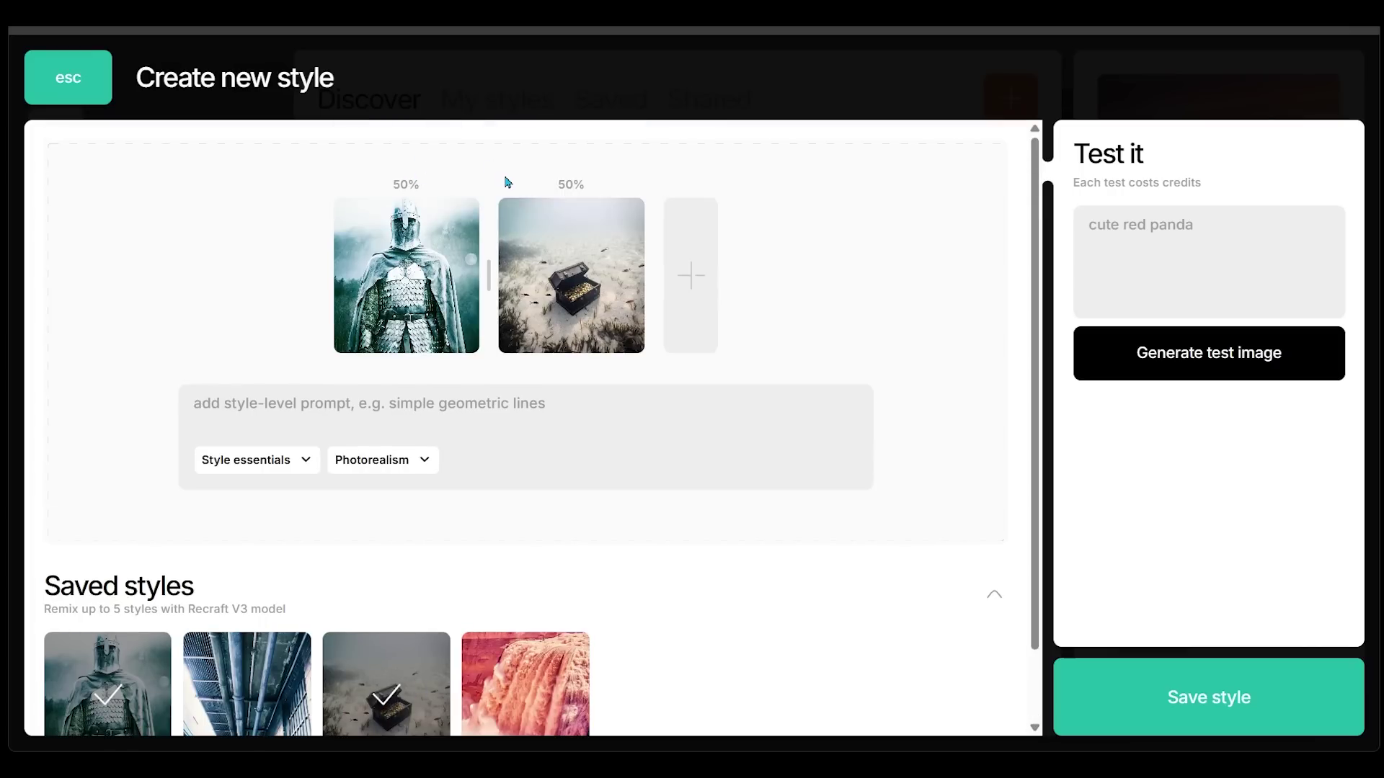
drag(496, 210, 502, 213)
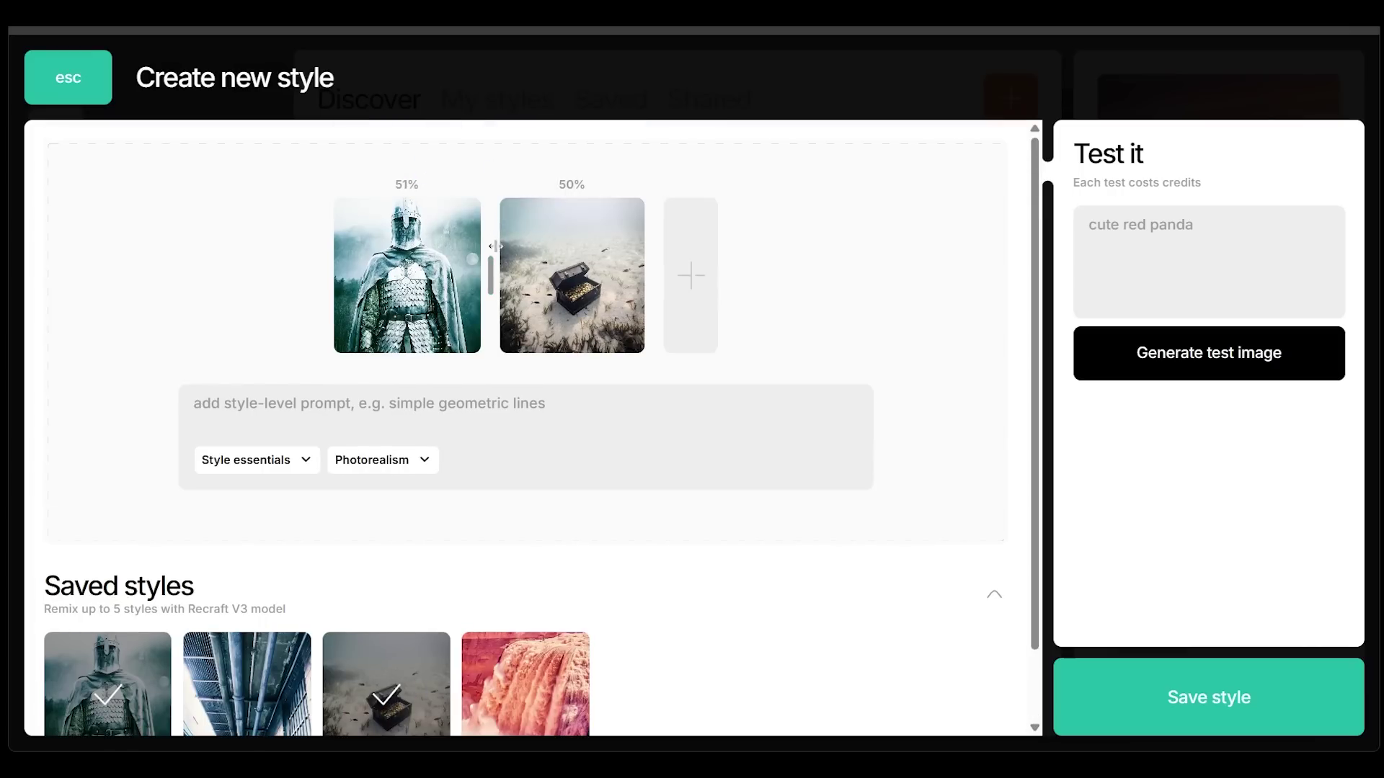
drag(492, 283, 465, 280)
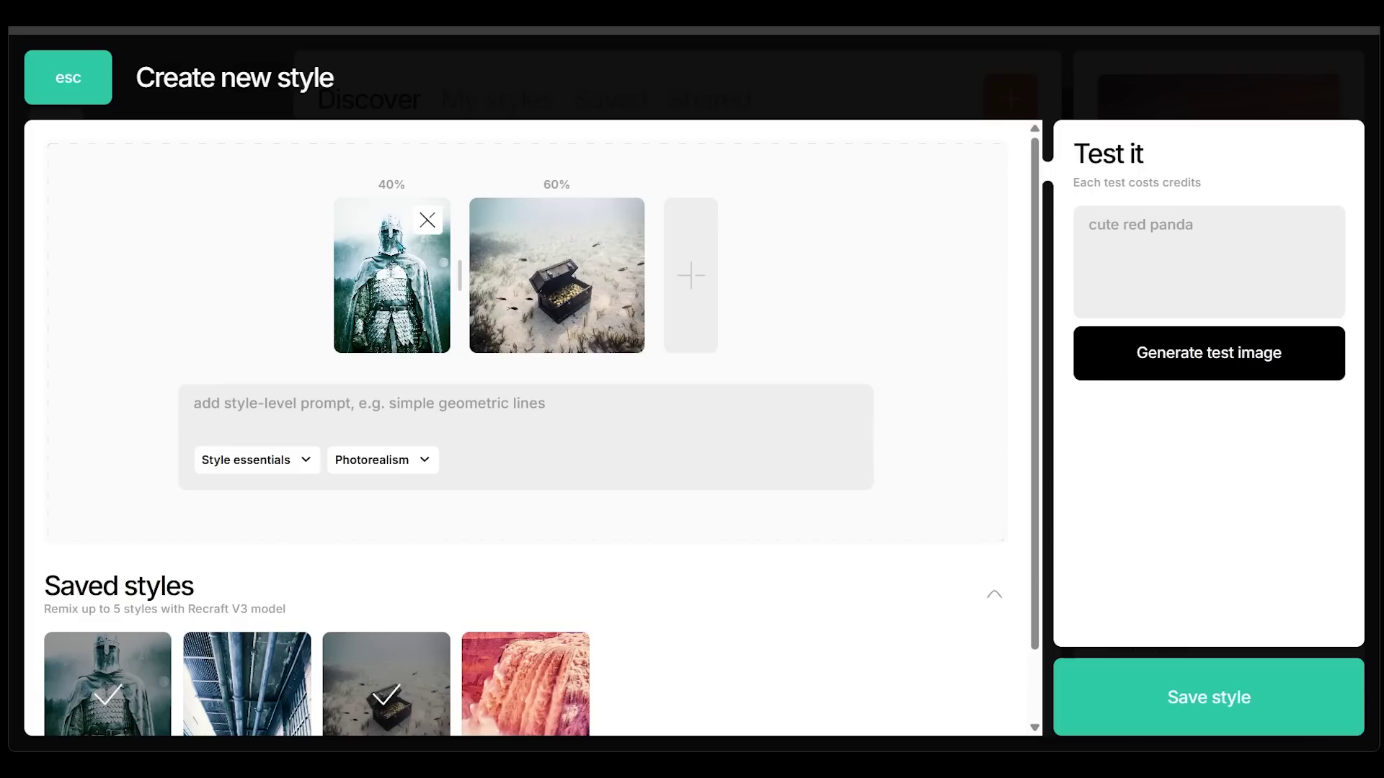
drag(459, 276, 485, 271)
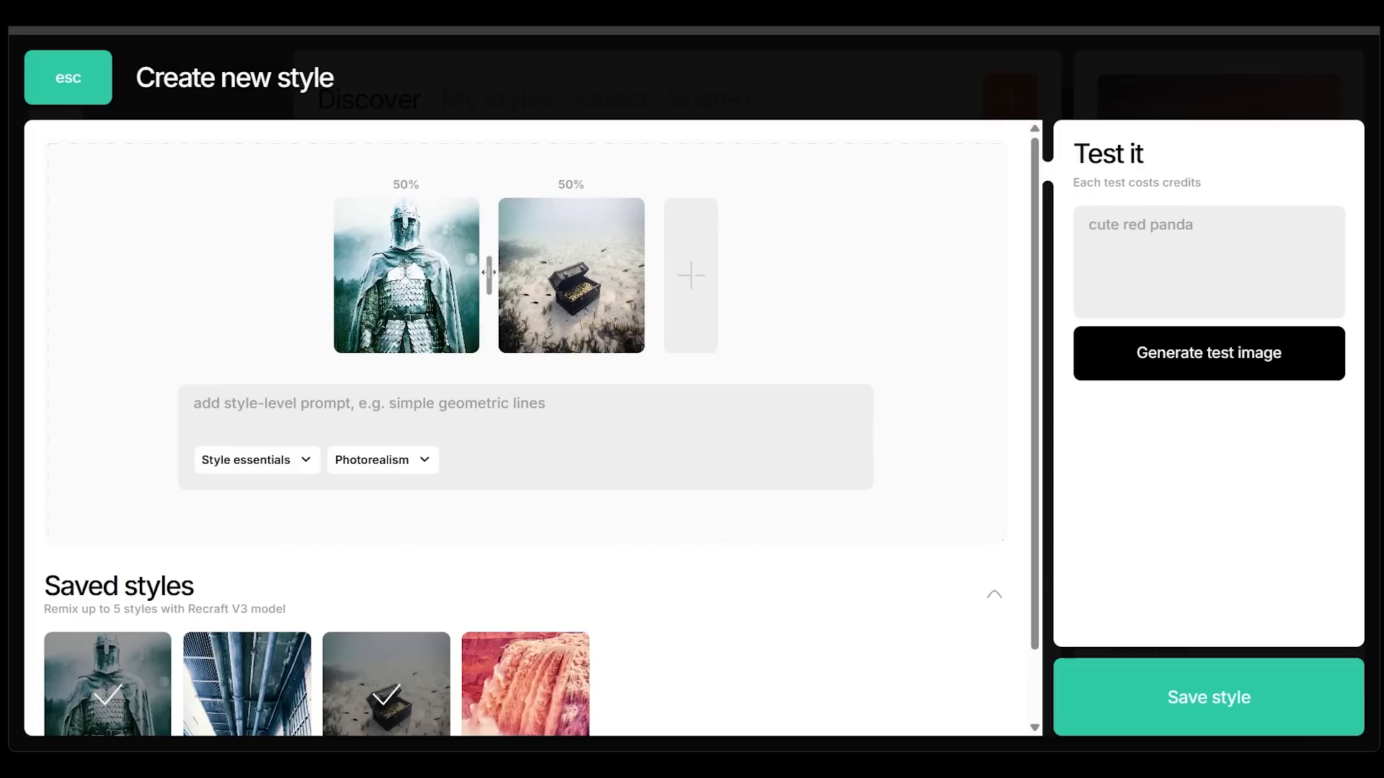
scroll(488, 272, down, 1)
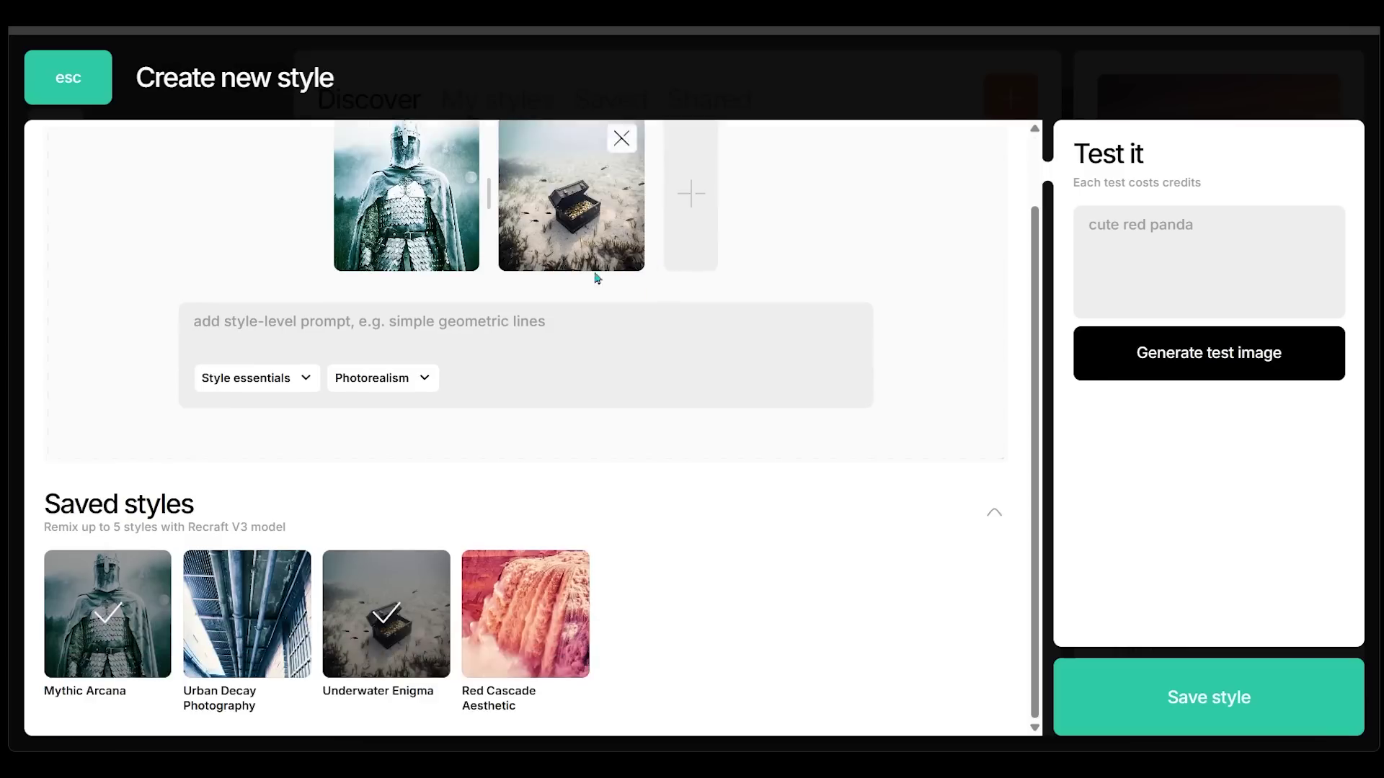
click(519, 613)
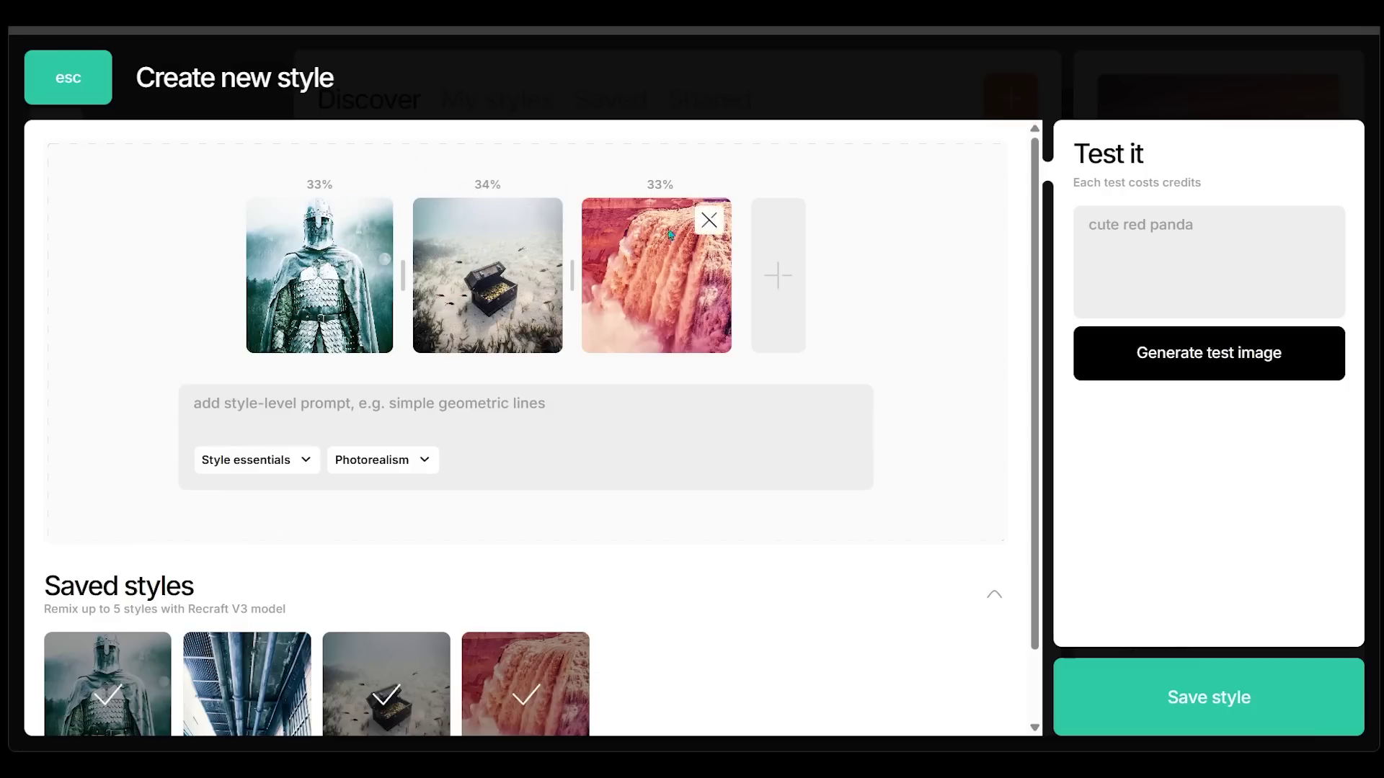
click(709, 221)
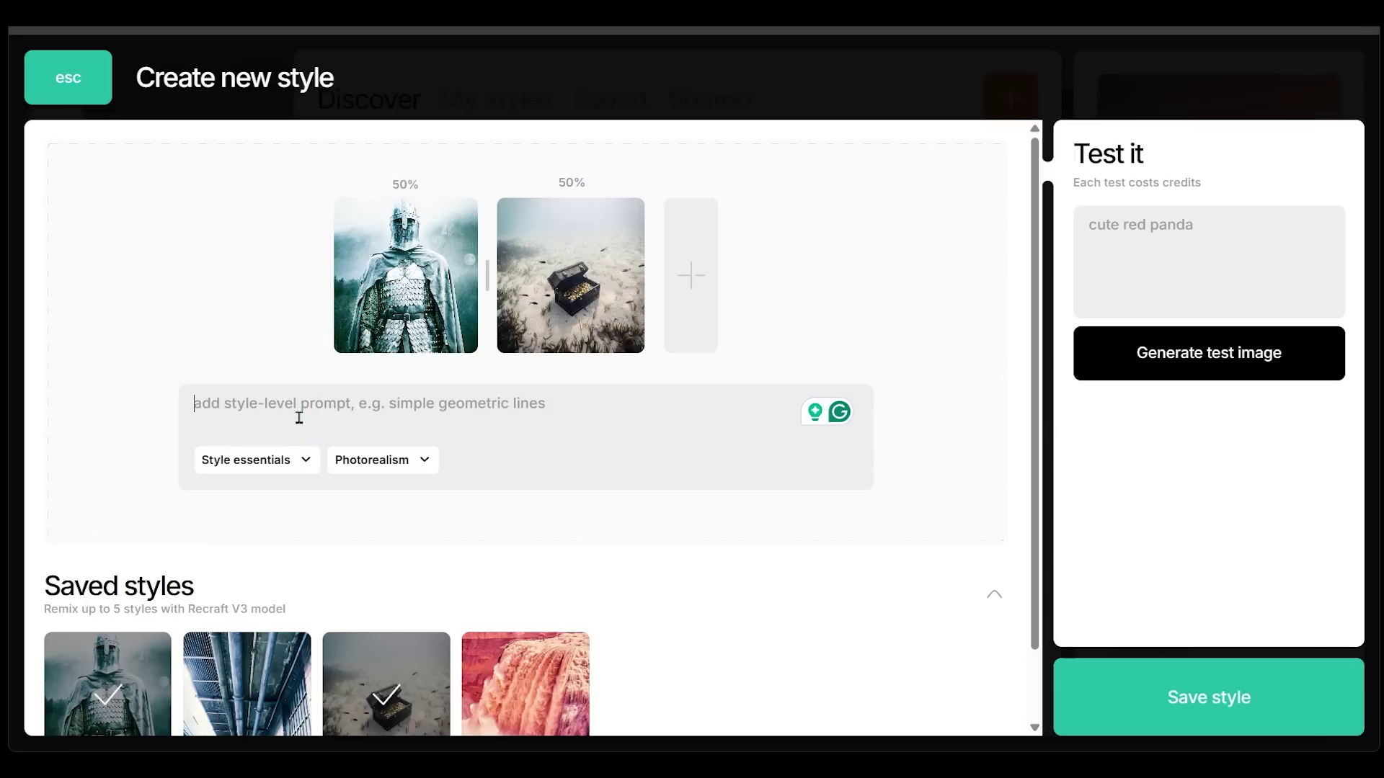
Add the style prompt 'Nautral light' and generate an 'Underwater Knight' test image.
text(Nautra)
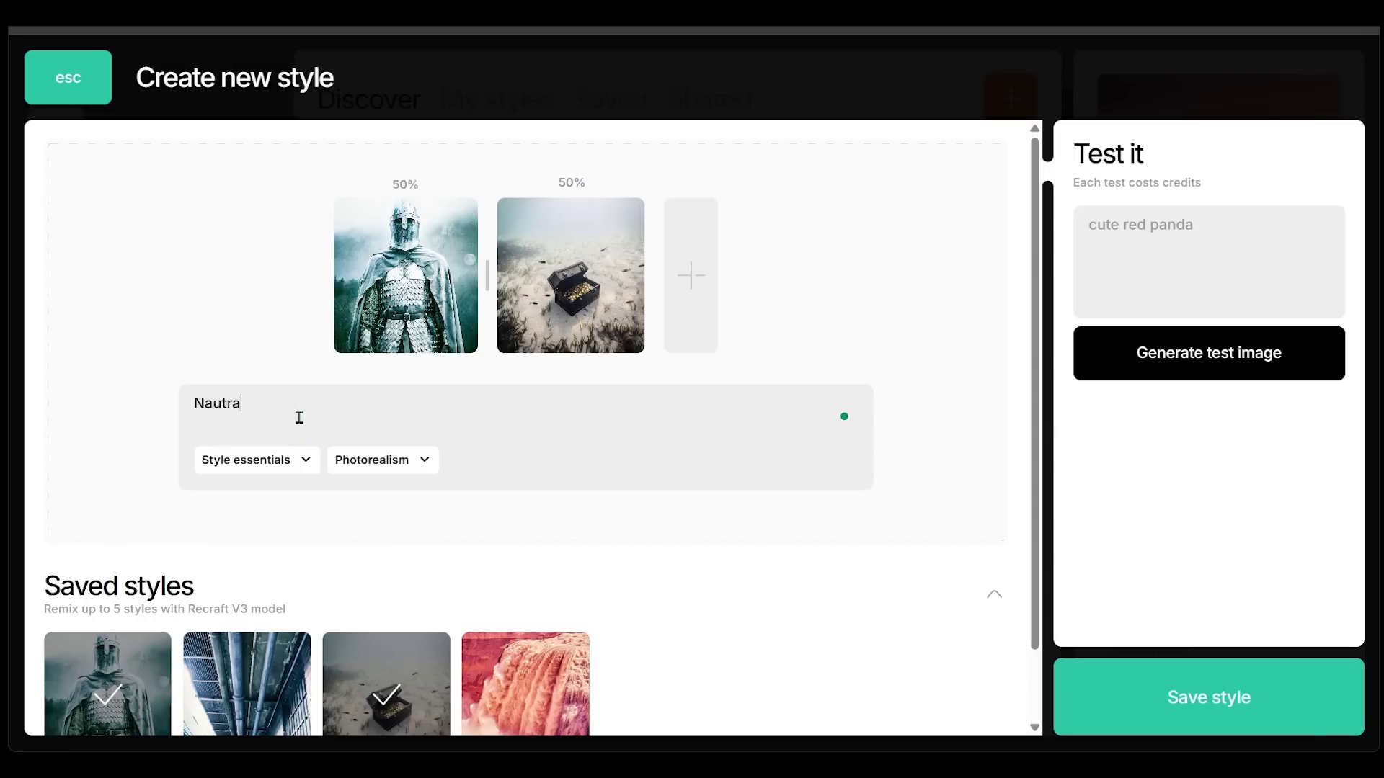
text(l light)
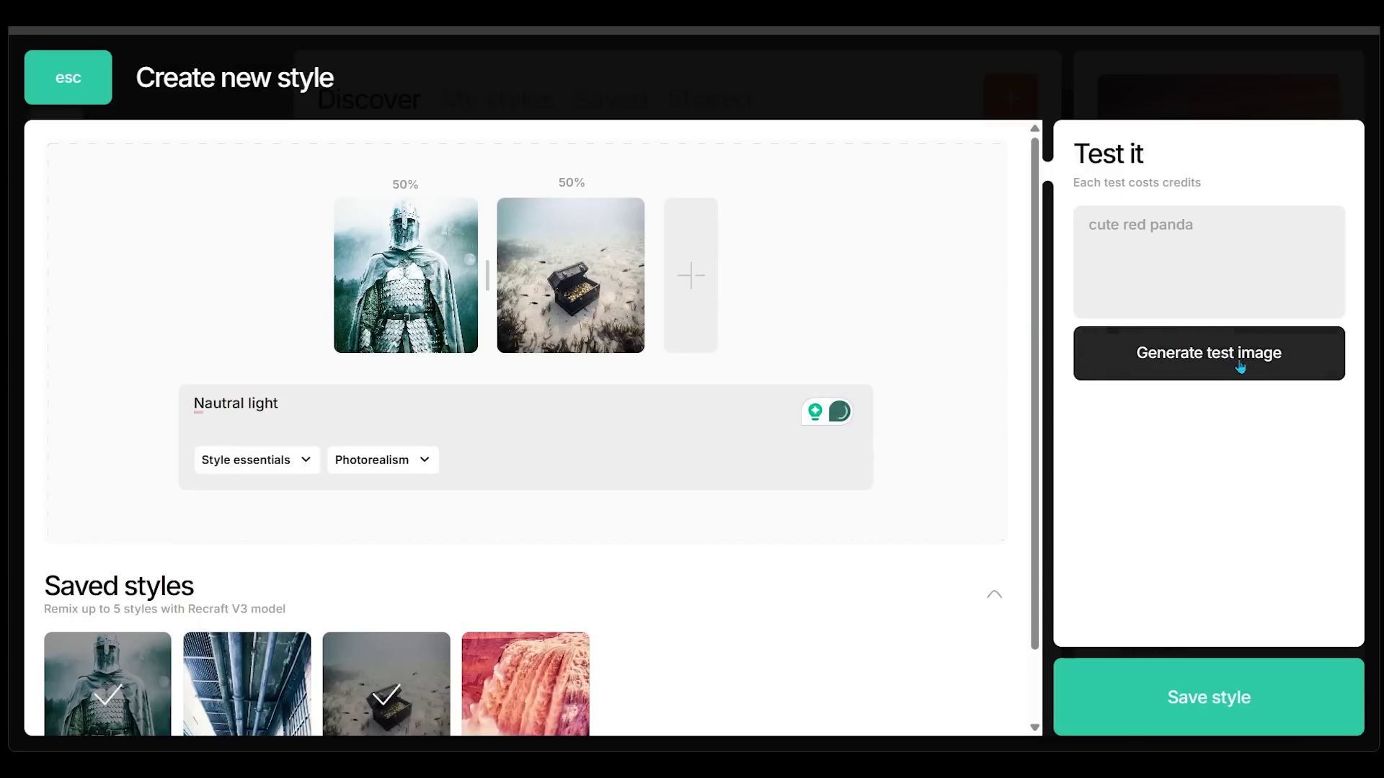
click(1206, 276)
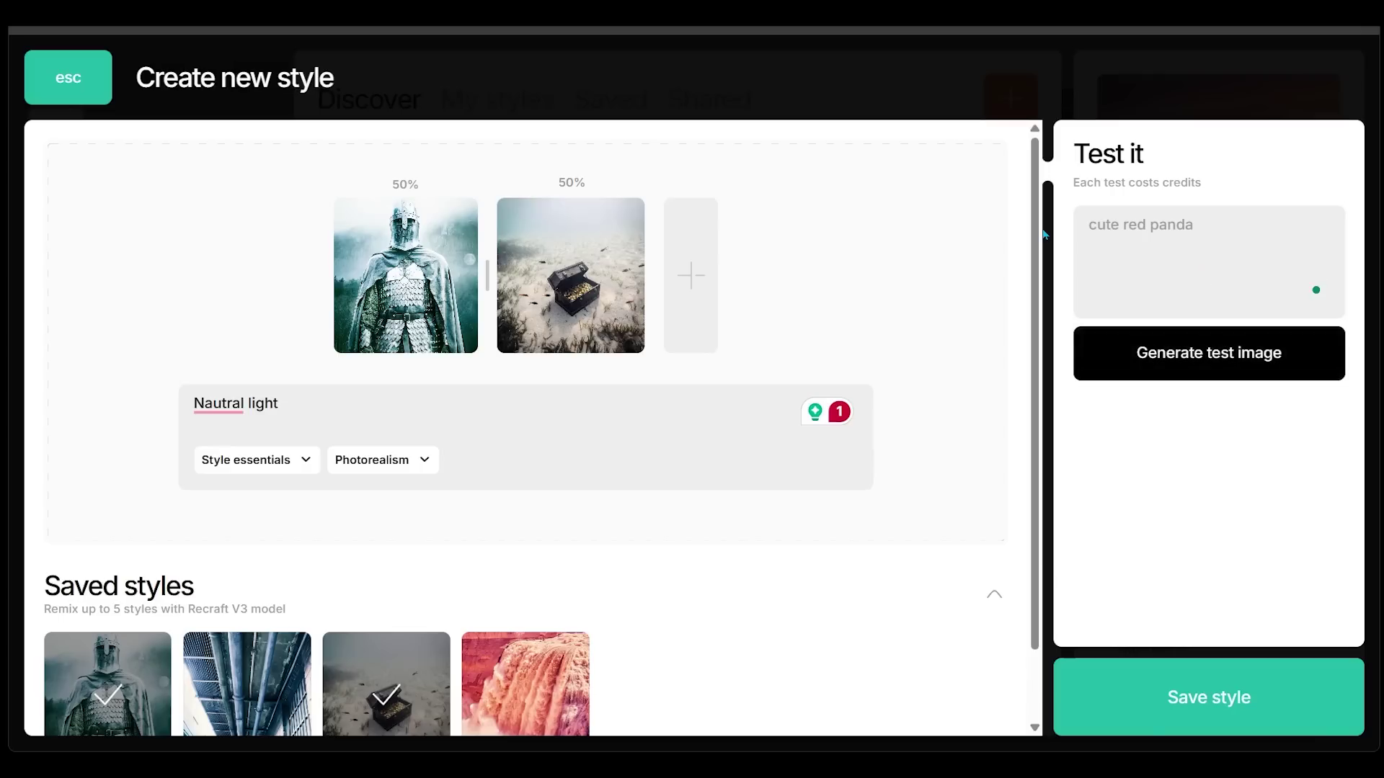
text(Underwater Knight)
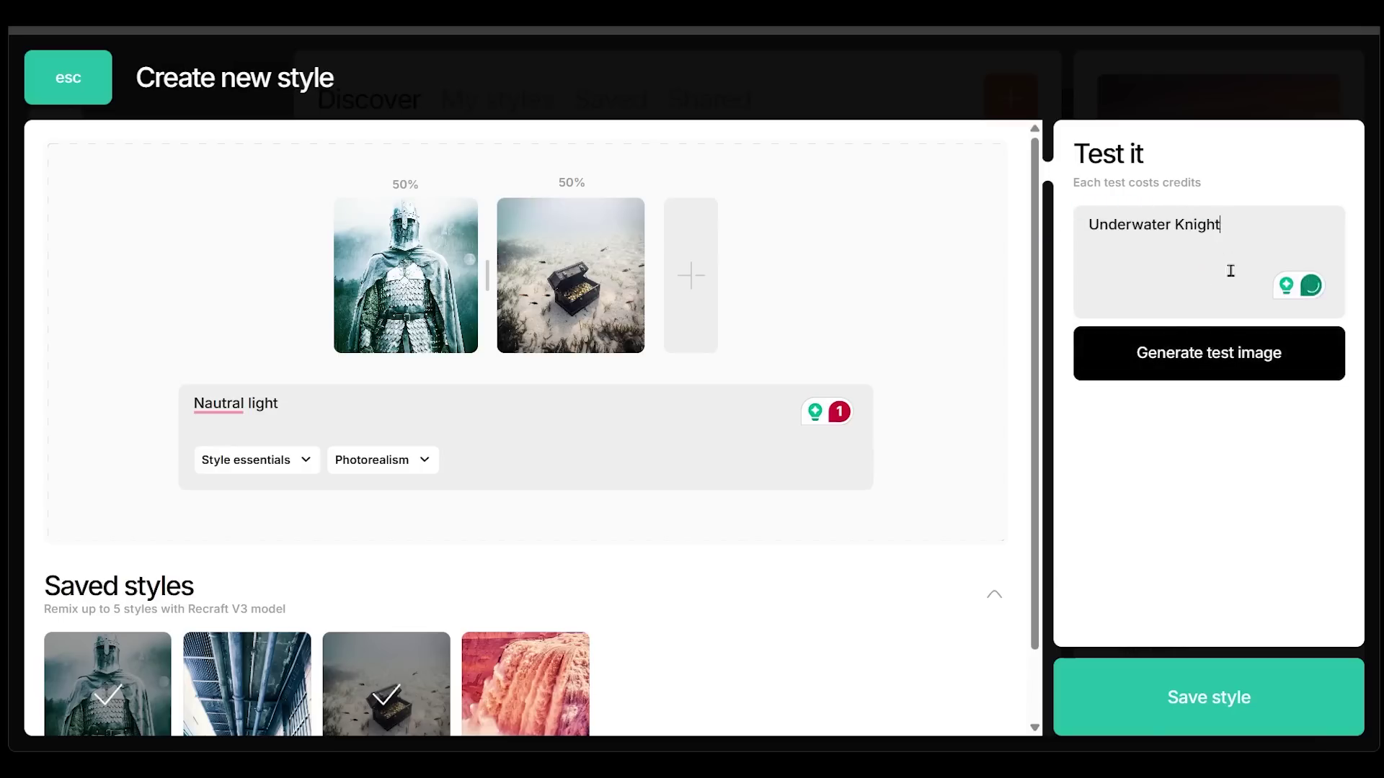
click(1235, 352)
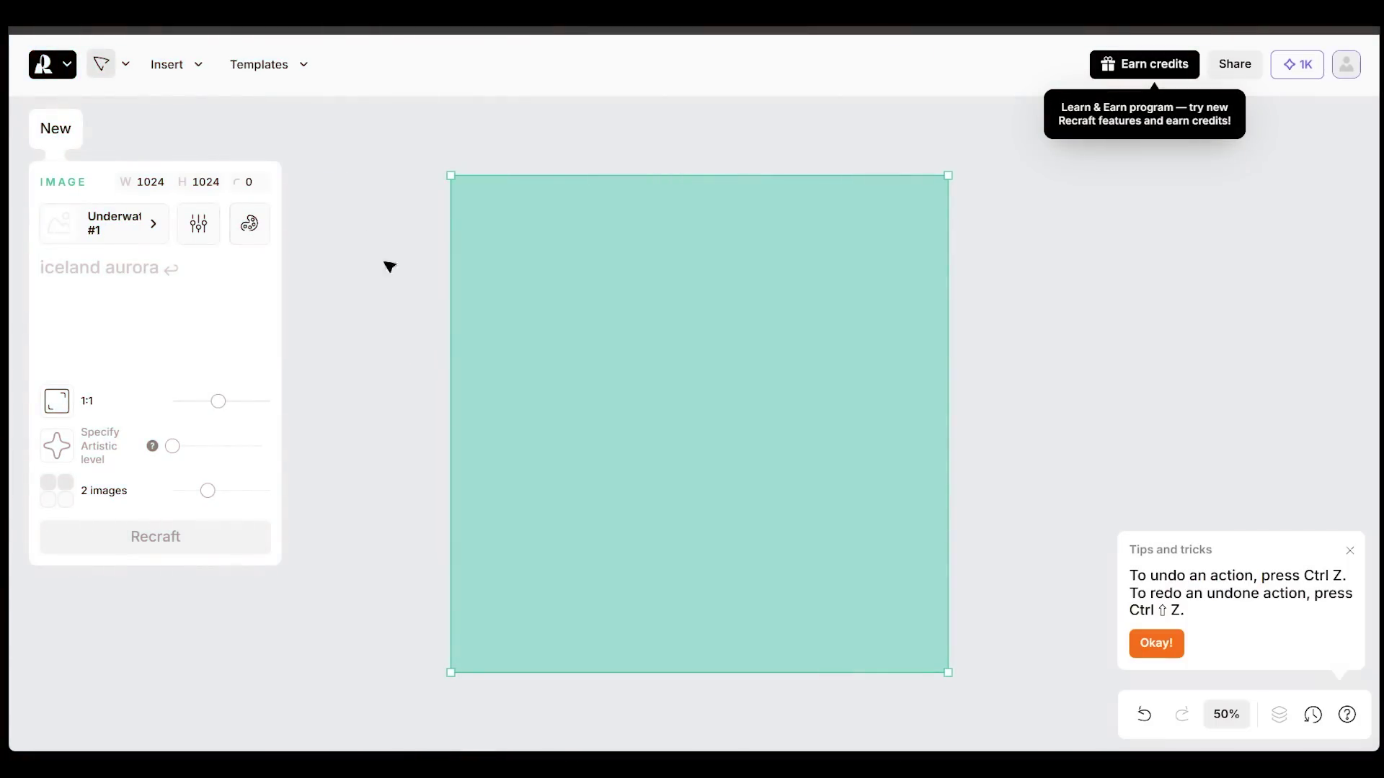
Paste the underwater knight prompt, set 16:9 aspect, reposition the frame, and choose 4 images.
click(99, 223)
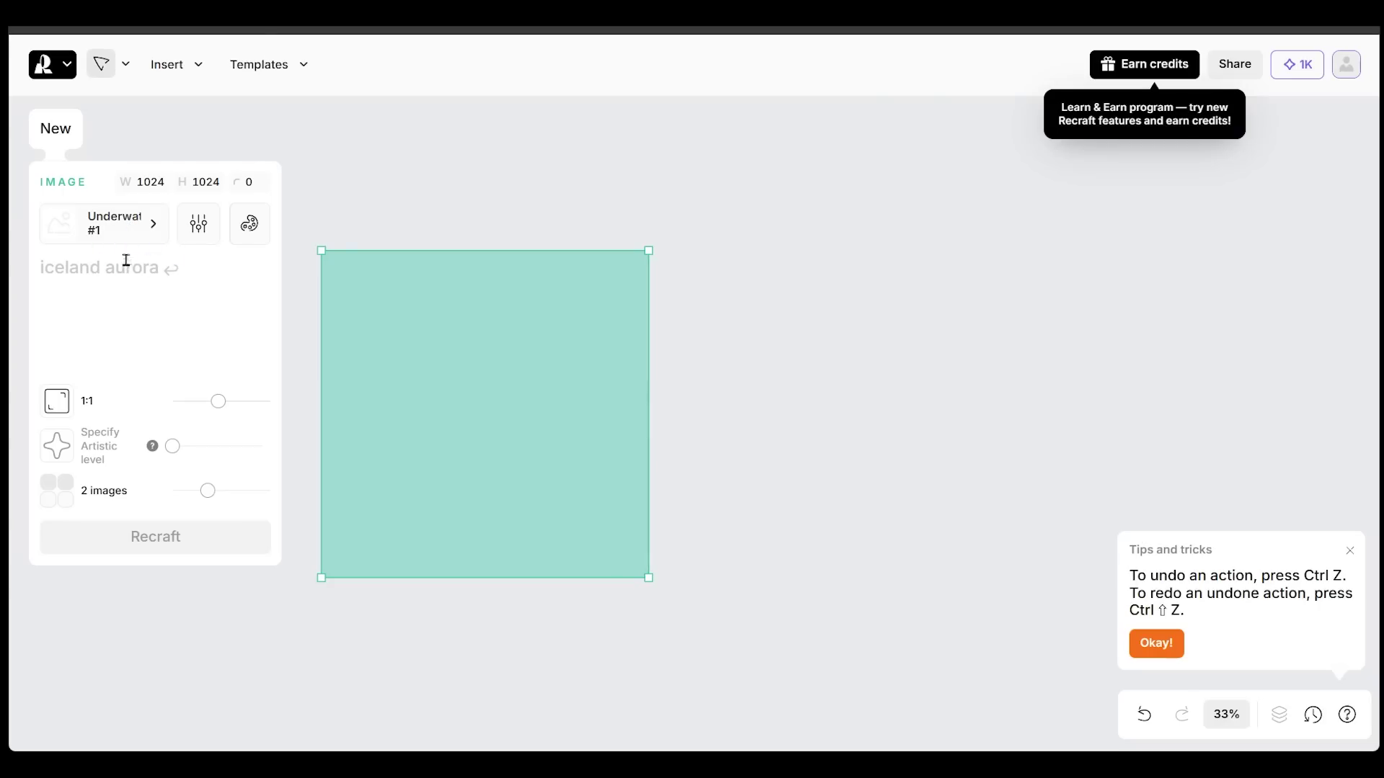
click(157, 303)
text(Photorealistic underwater knight in coral-crusted armor, wielding a glowing trident. On a reef, fish swirl, sunlight pierces turquoise depths, his cape flows in the current.)
drag(218, 486, 186, 488)
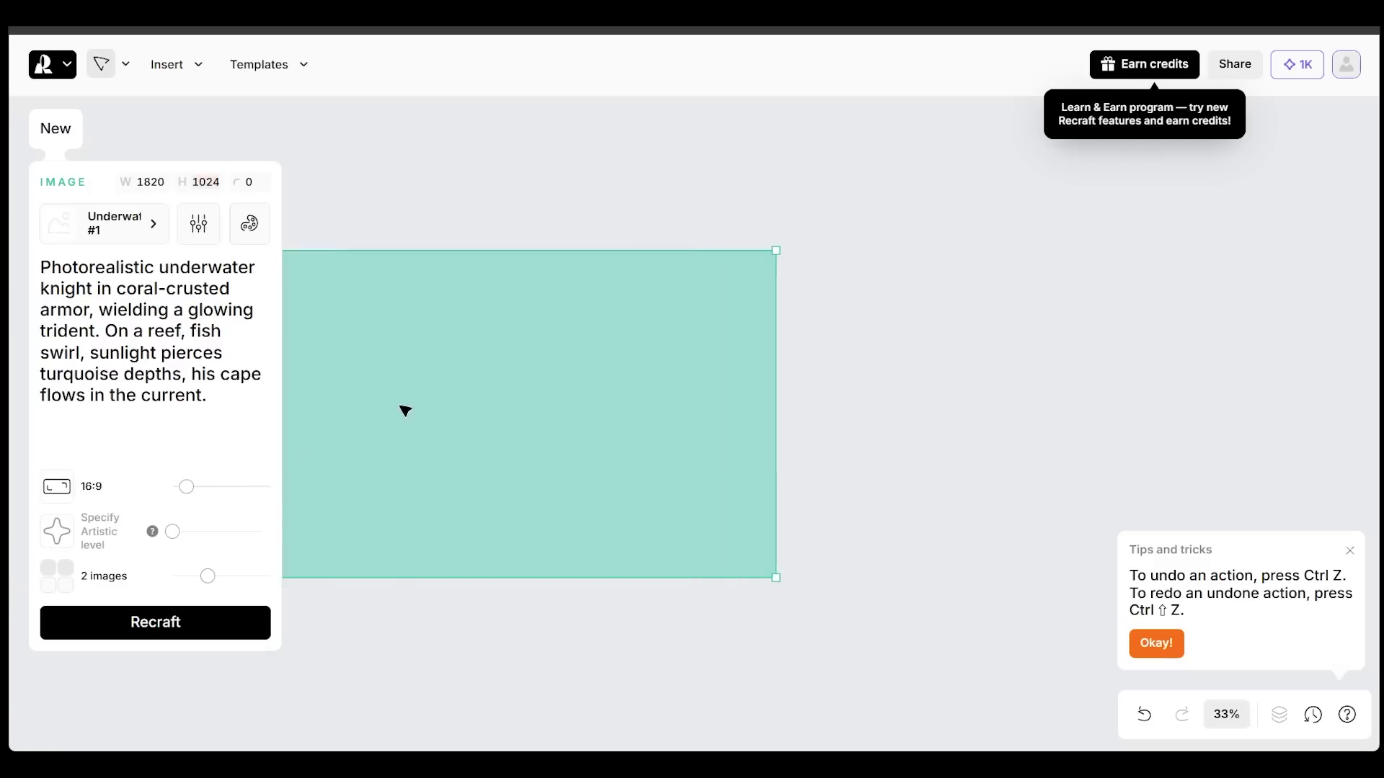
drag(406, 411, 531, 398)
drag(207, 576, 262, 576)
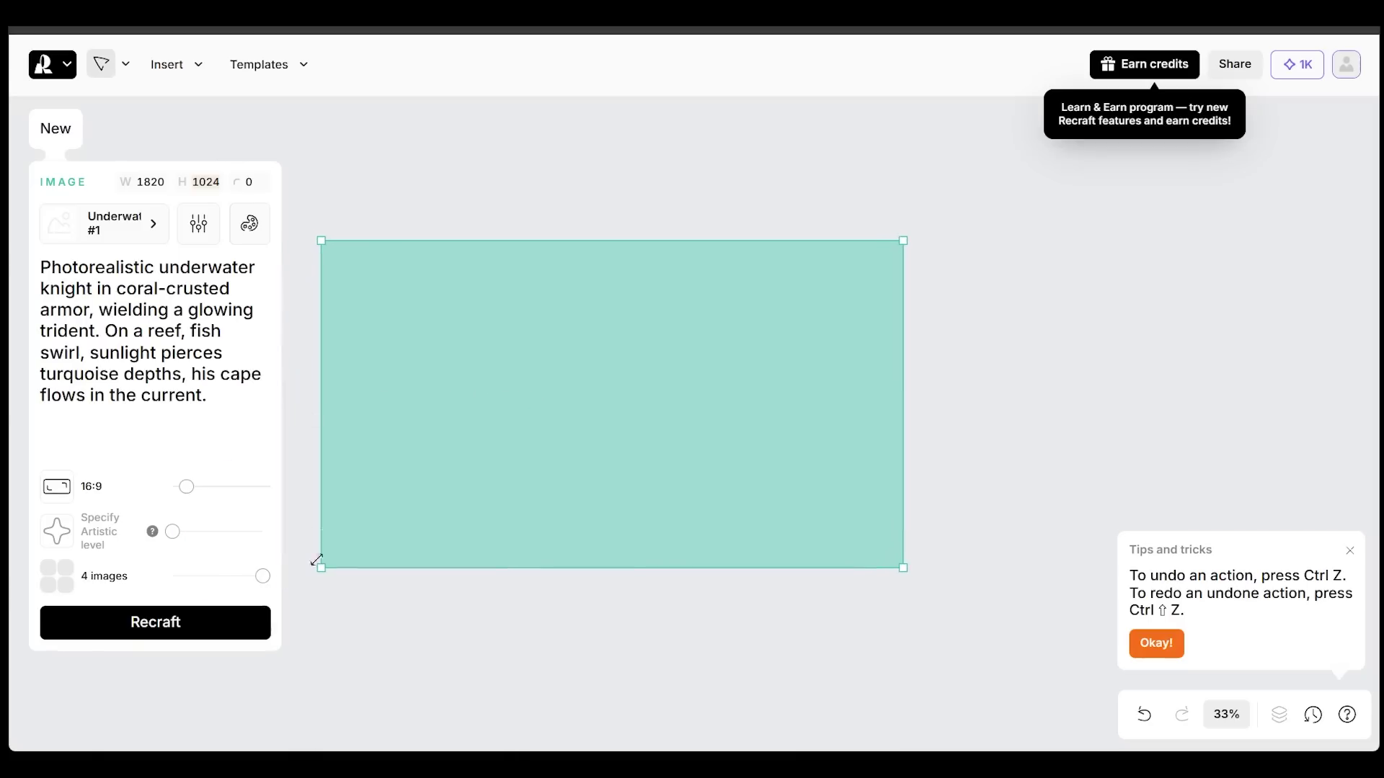
Check the prompt and colour palette options, then generate the four underwater knight images.
click(223, 401)
click(198, 223)
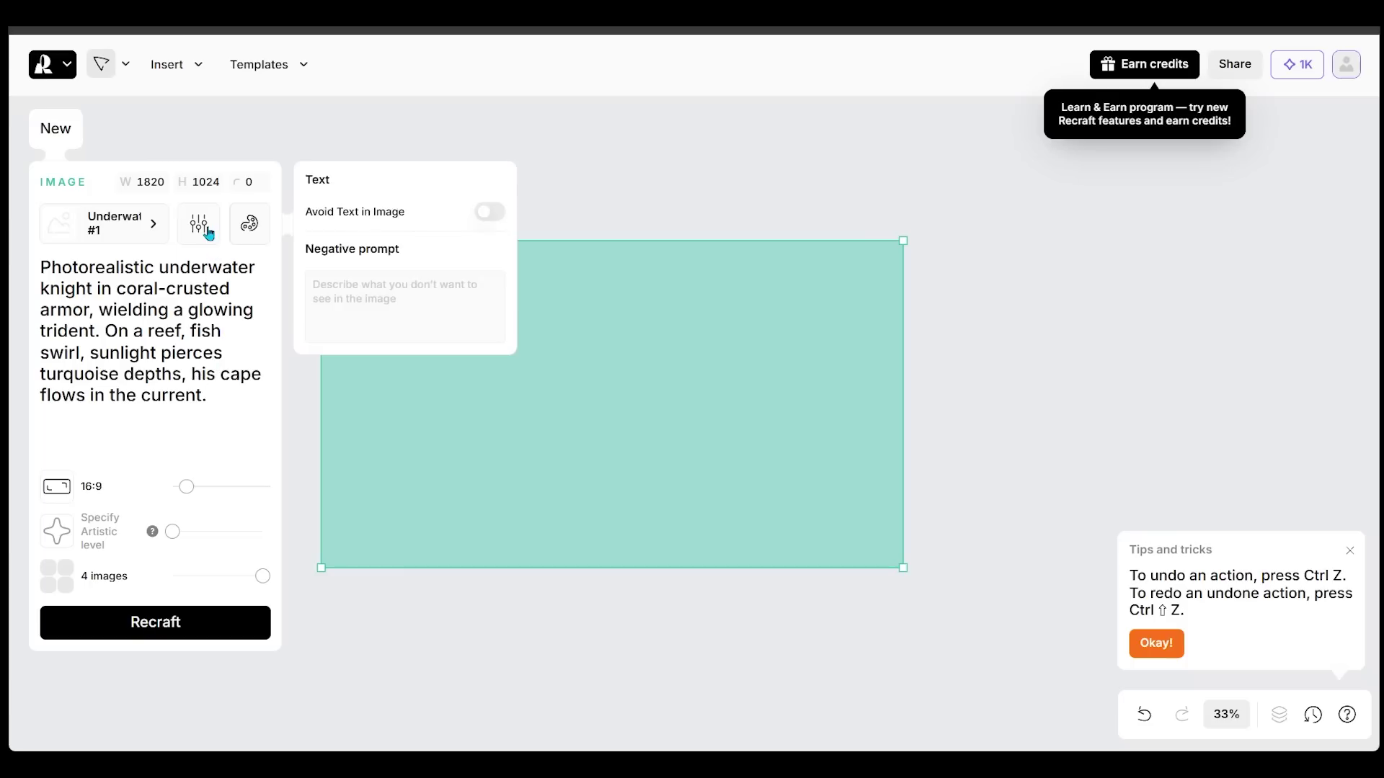
click(248, 223)
click(239, 350)
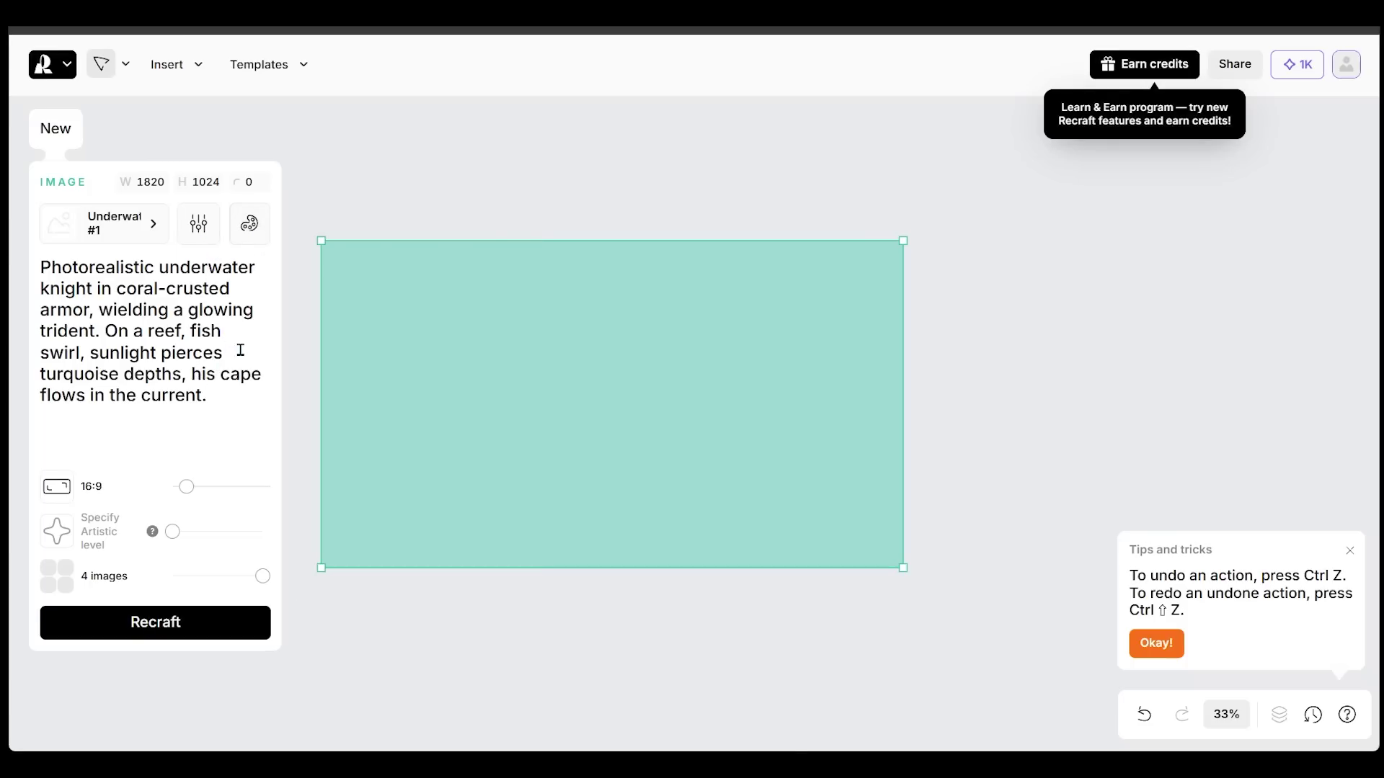
click(189, 626)
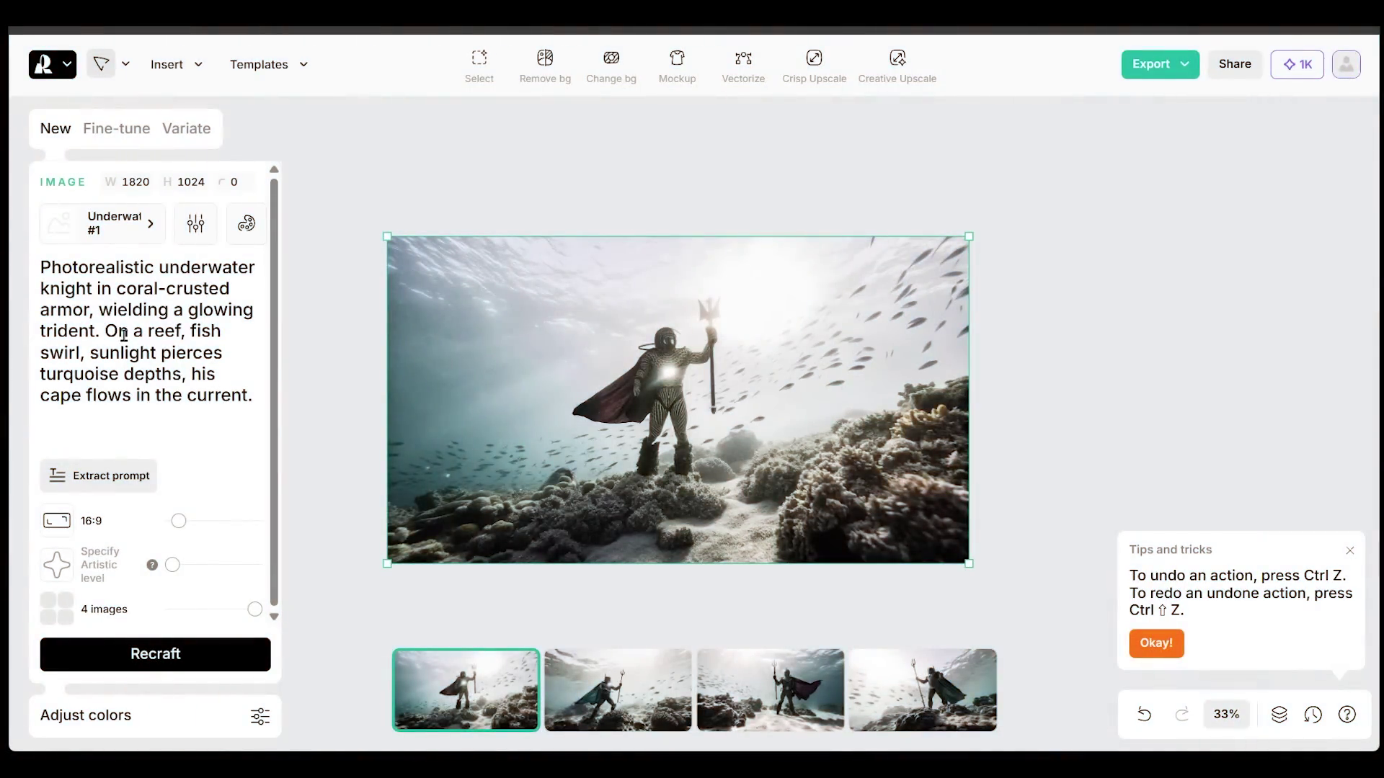
View the second, third and fourth generated underwater knight images.
click(601, 681)
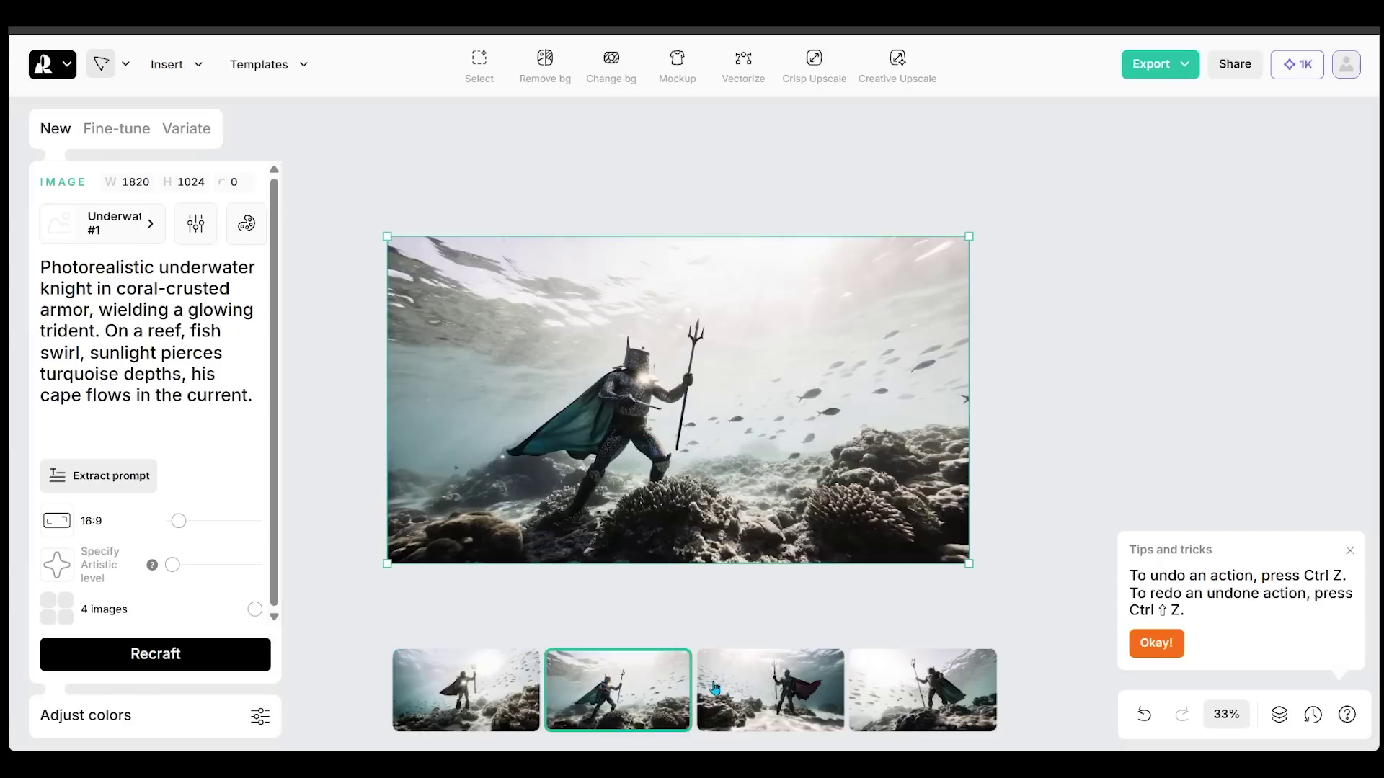
click(728, 686)
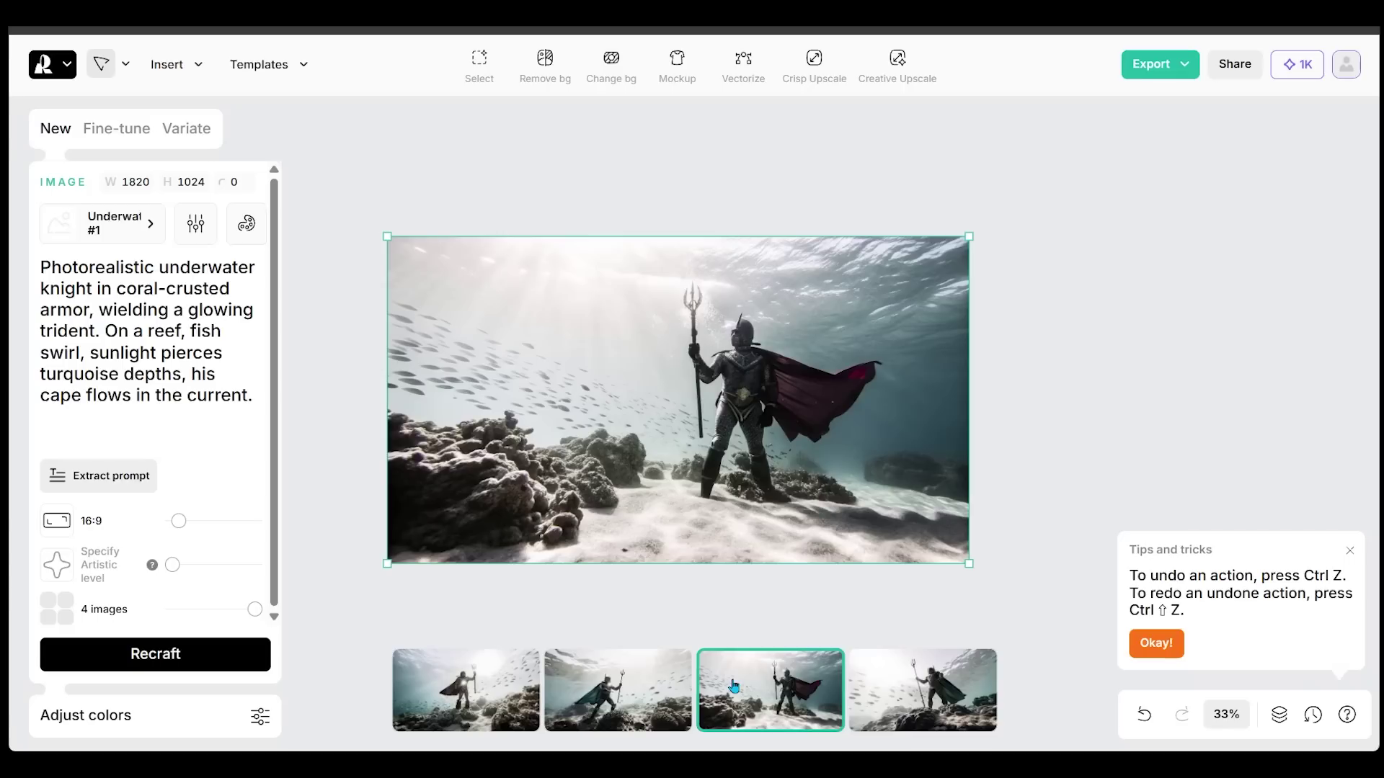
click(859, 688)
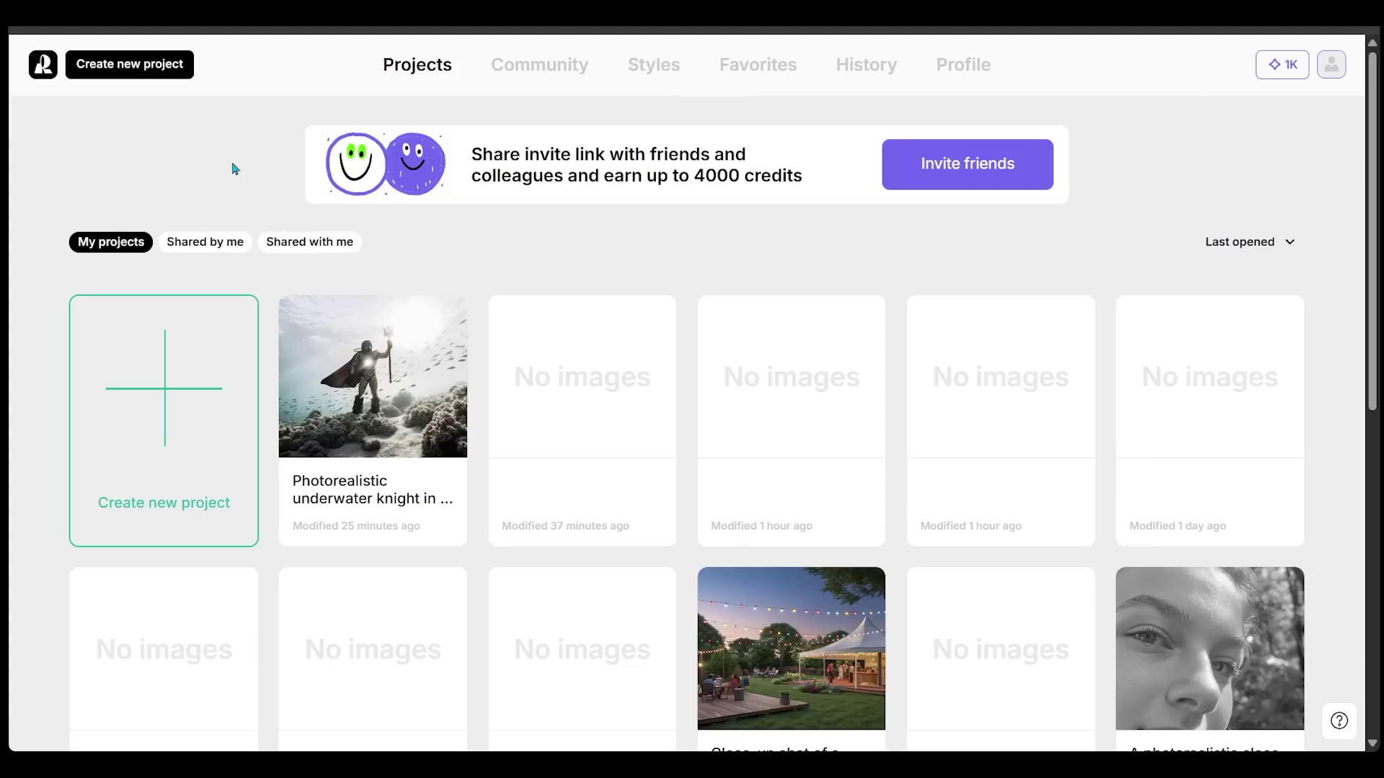
Start a new project with a 1024×1024 image frame and open the Create new style dialog from the Recraft V3 Raw style.
click(152, 388)
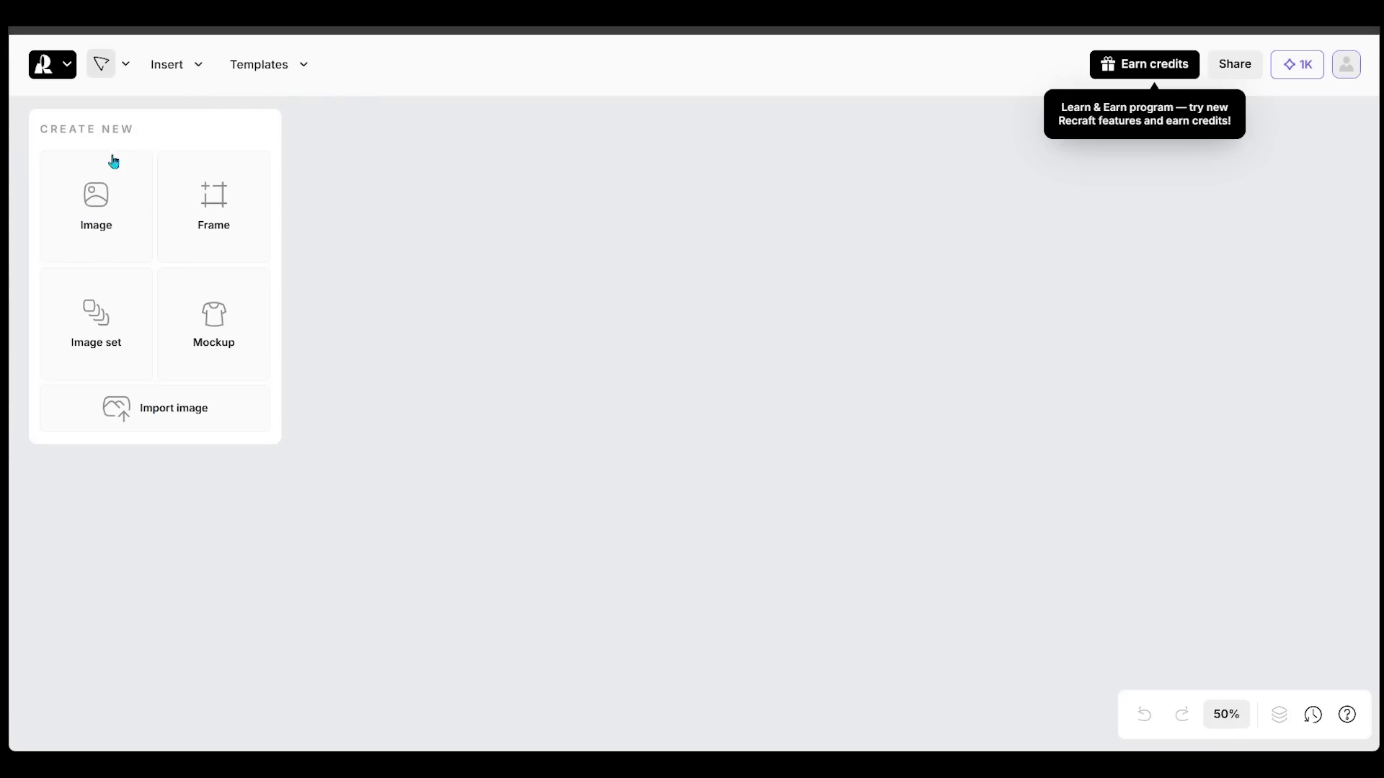
click(96, 207)
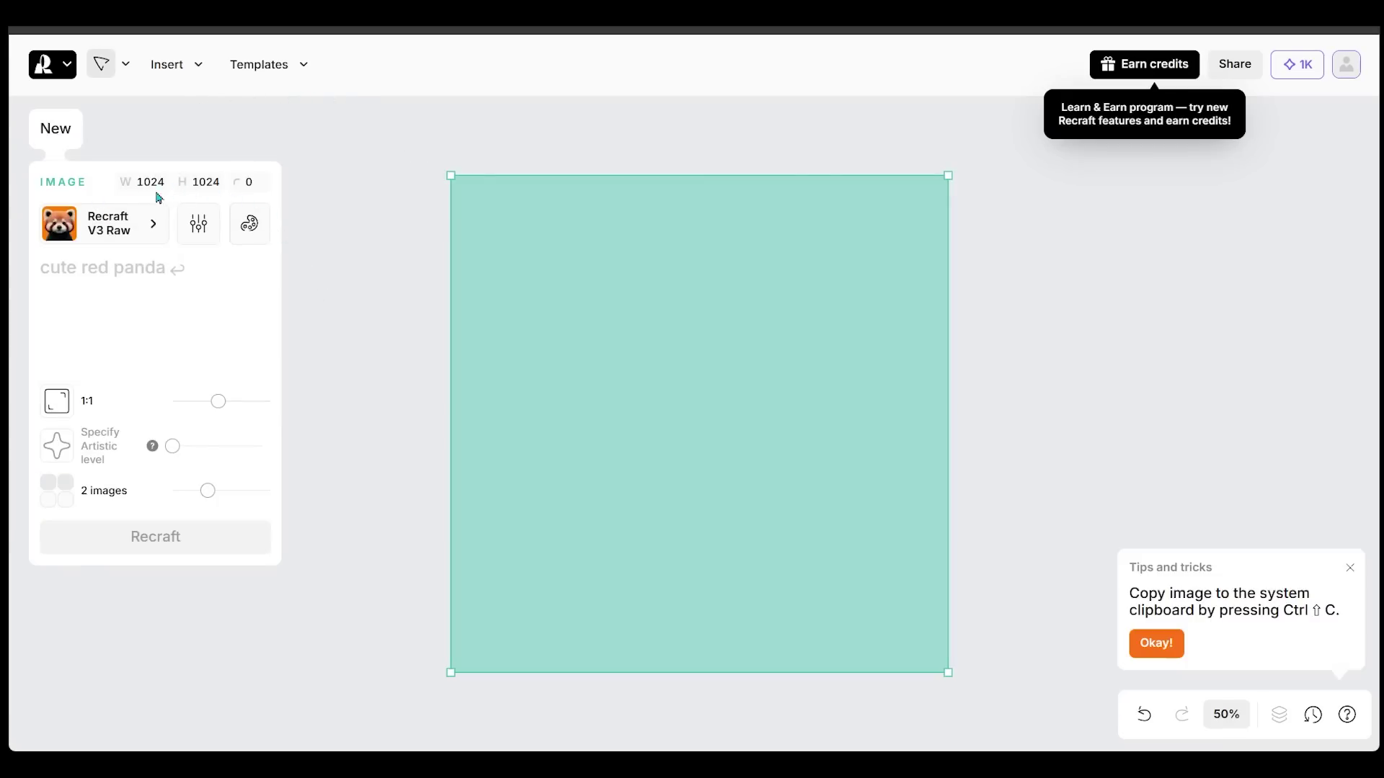
click(114, 225)
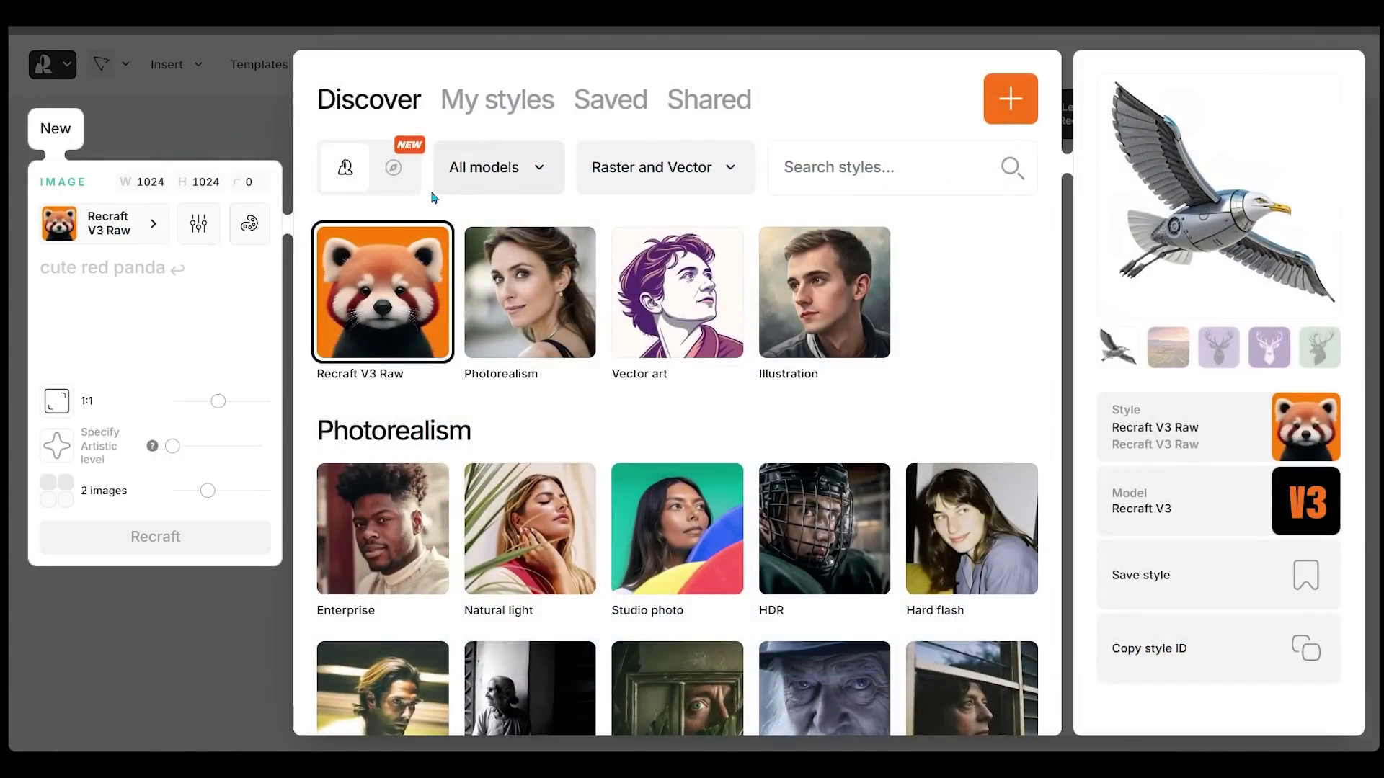
click(1008, 117)
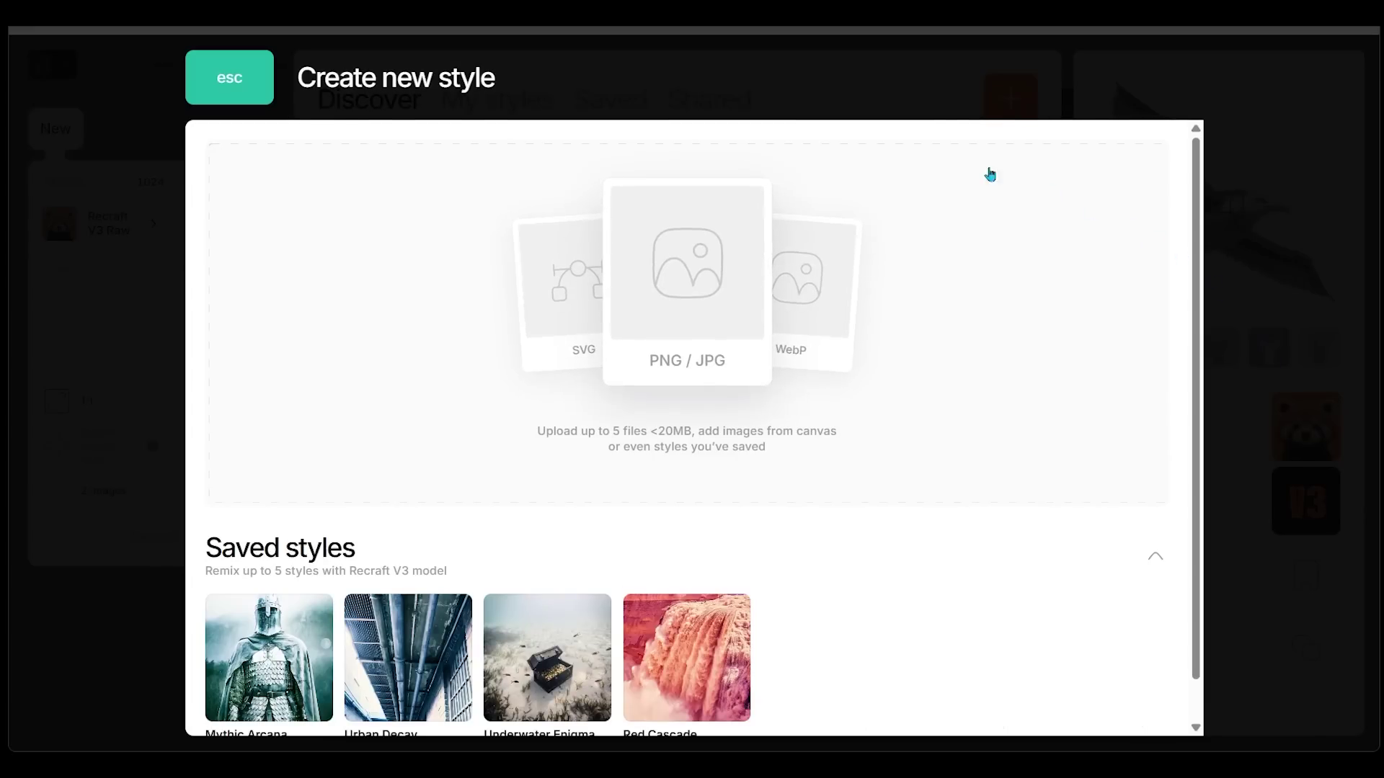
Upload the starry lakeside night photo and the misty mountain forest photo as style references.
click(726, 270)
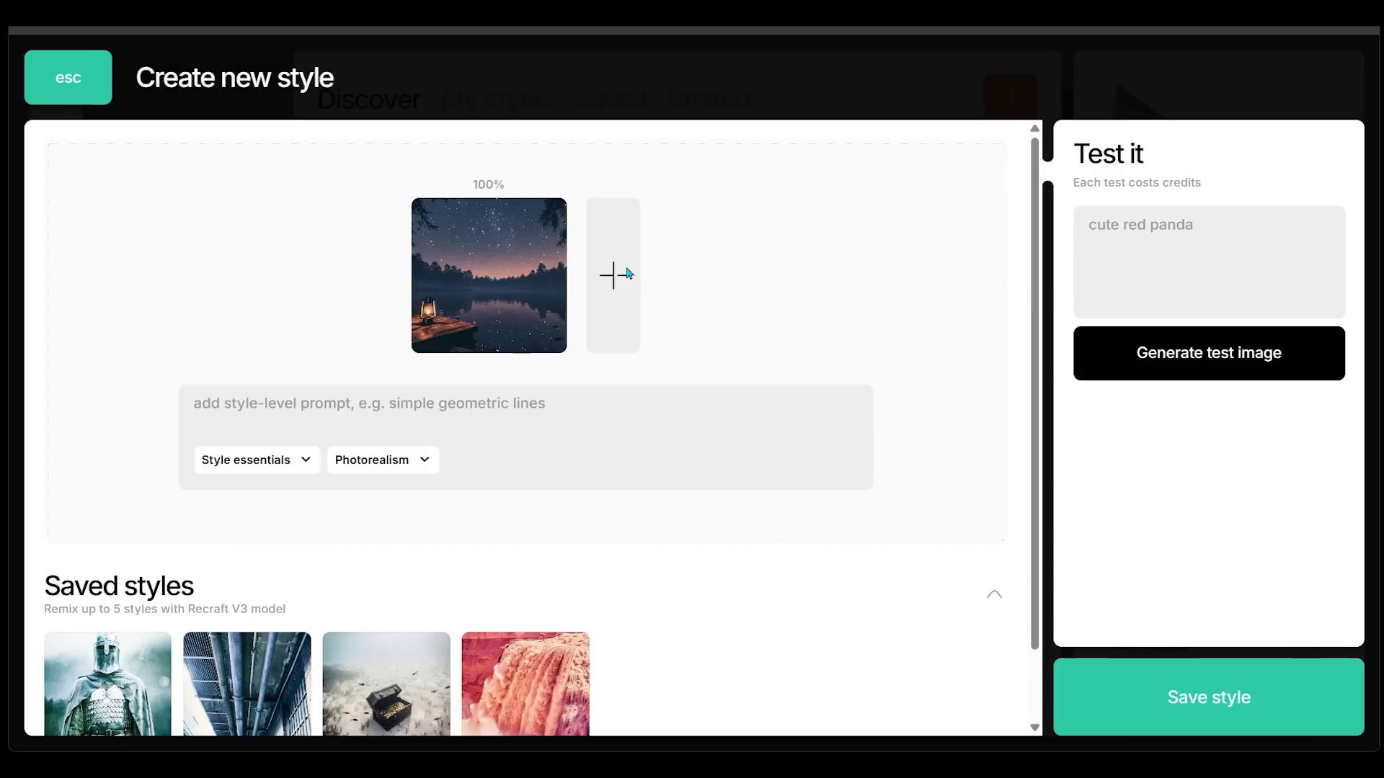
click(617, 275)
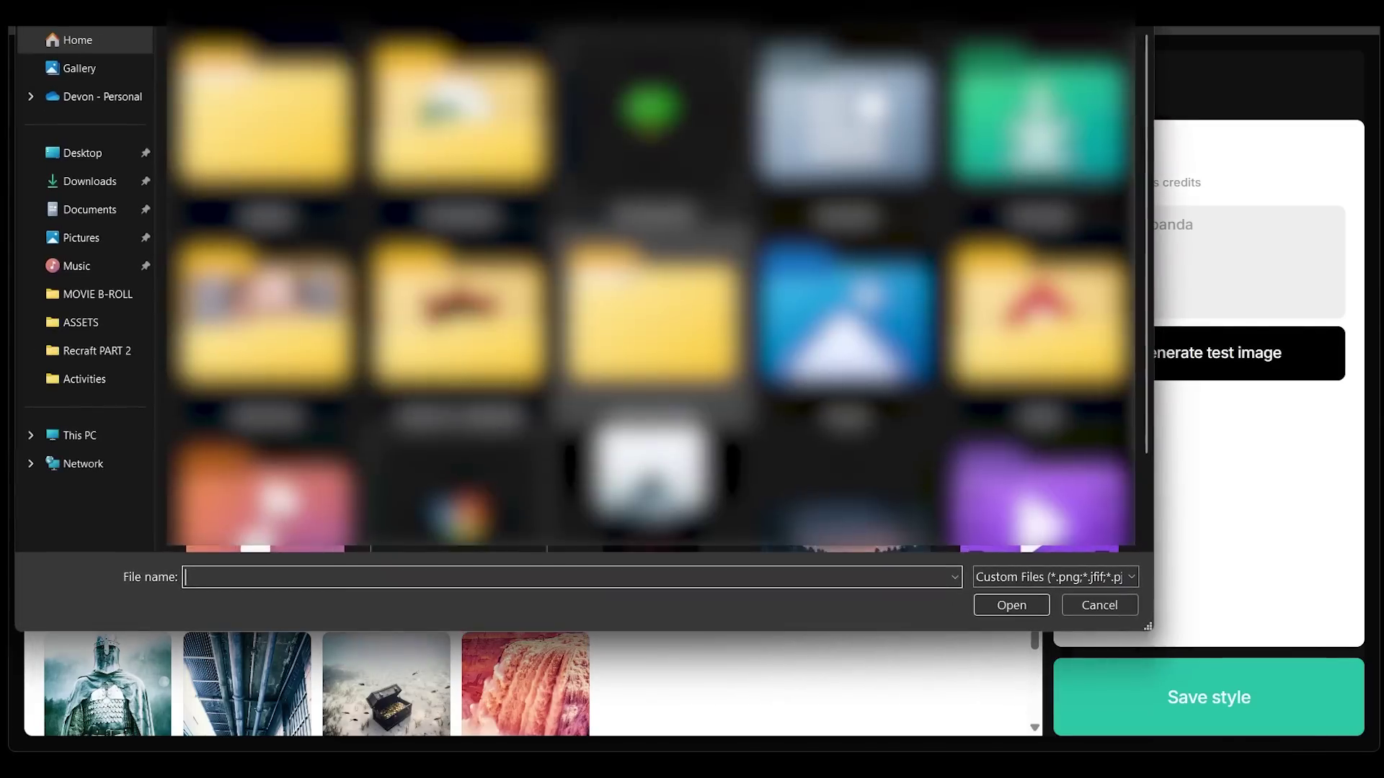
scroll(651, 288, down, 3)
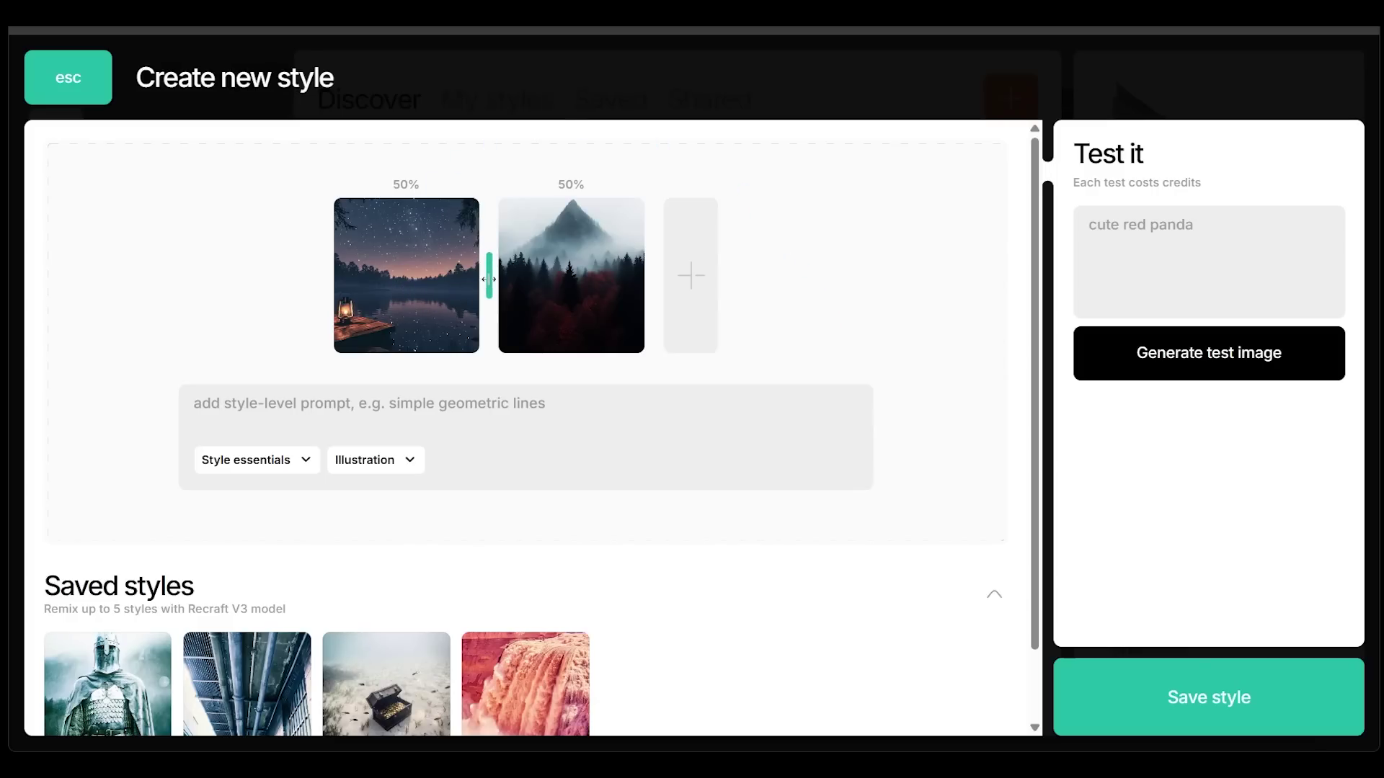
Weight the blend 60% lake / 40% mountain forest, keeping Style essentials and Illustration base style.
drag(488, 277, 510, 281)
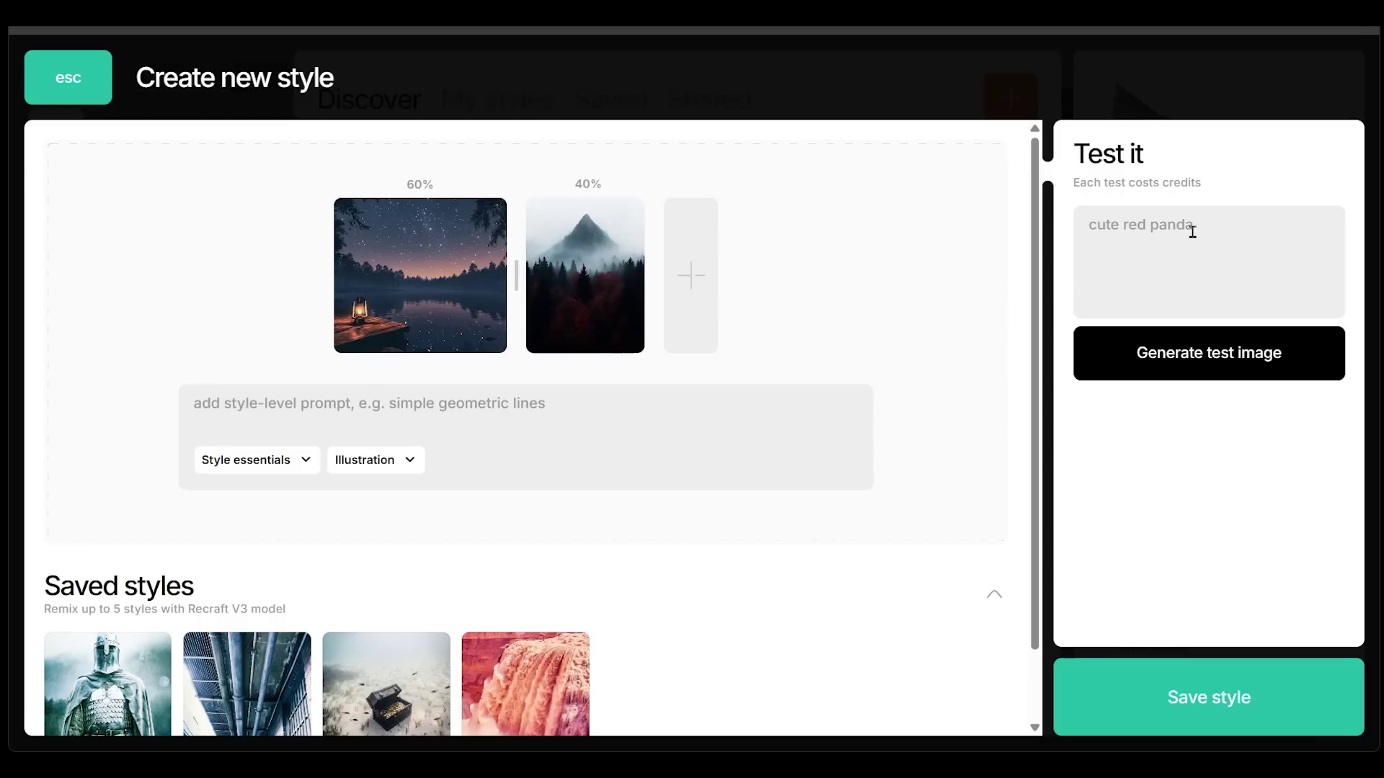
click(278, 459)
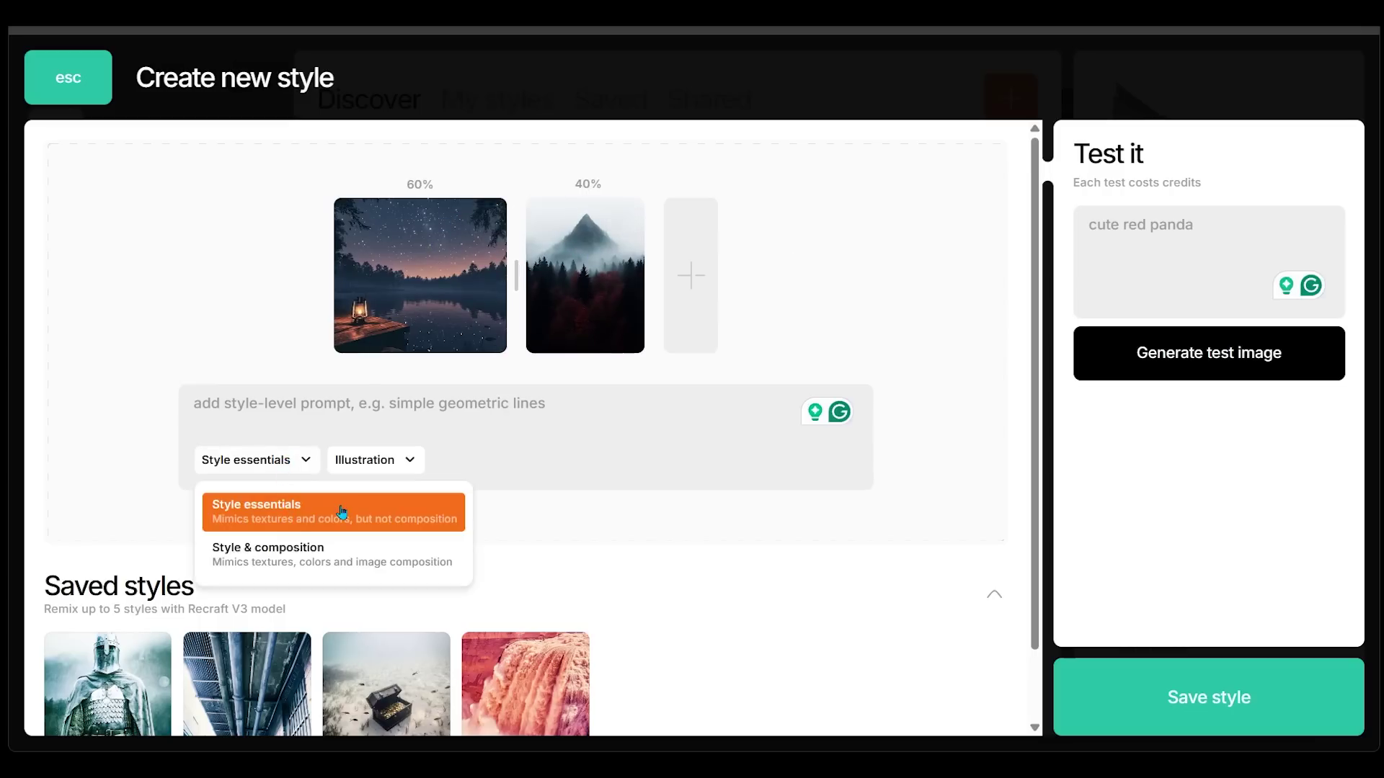
click(390, 469)
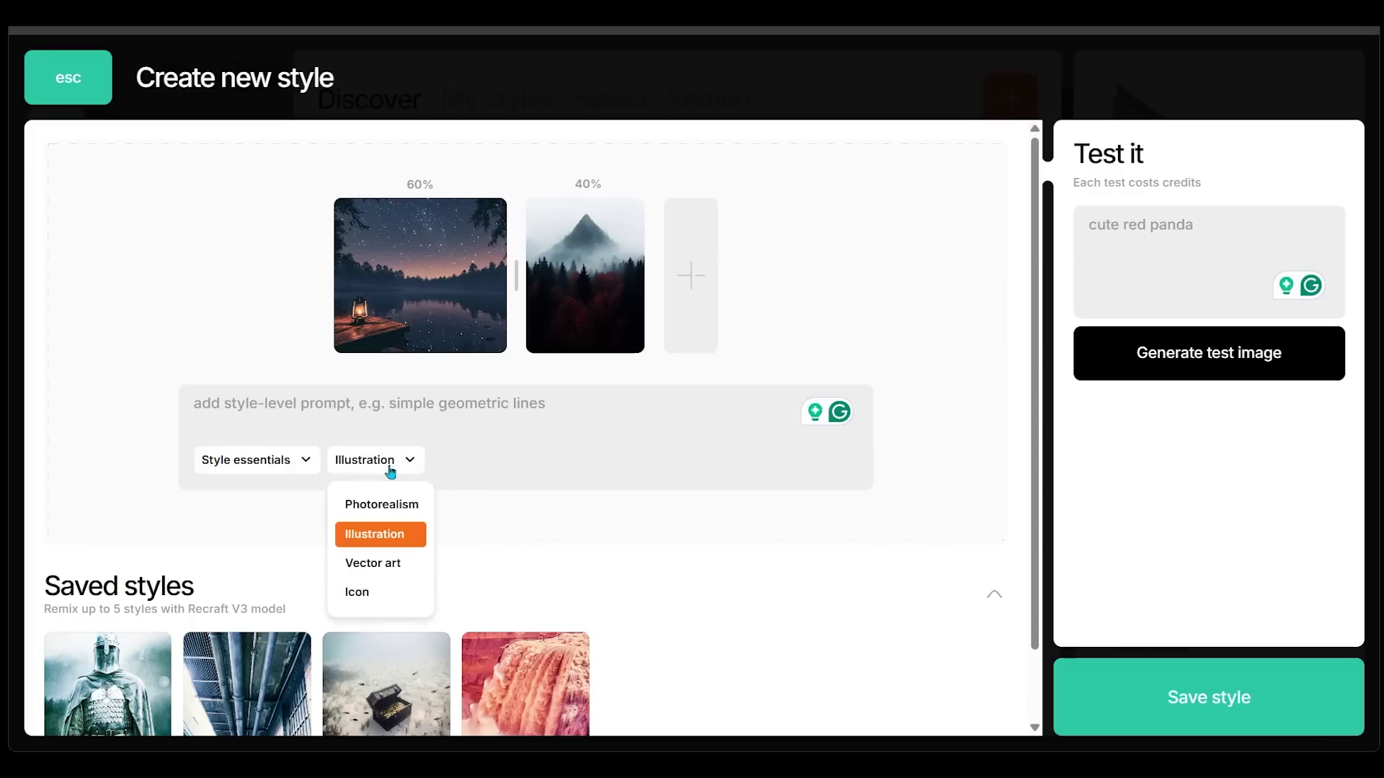
click(403, 537)
click(1177, 294)
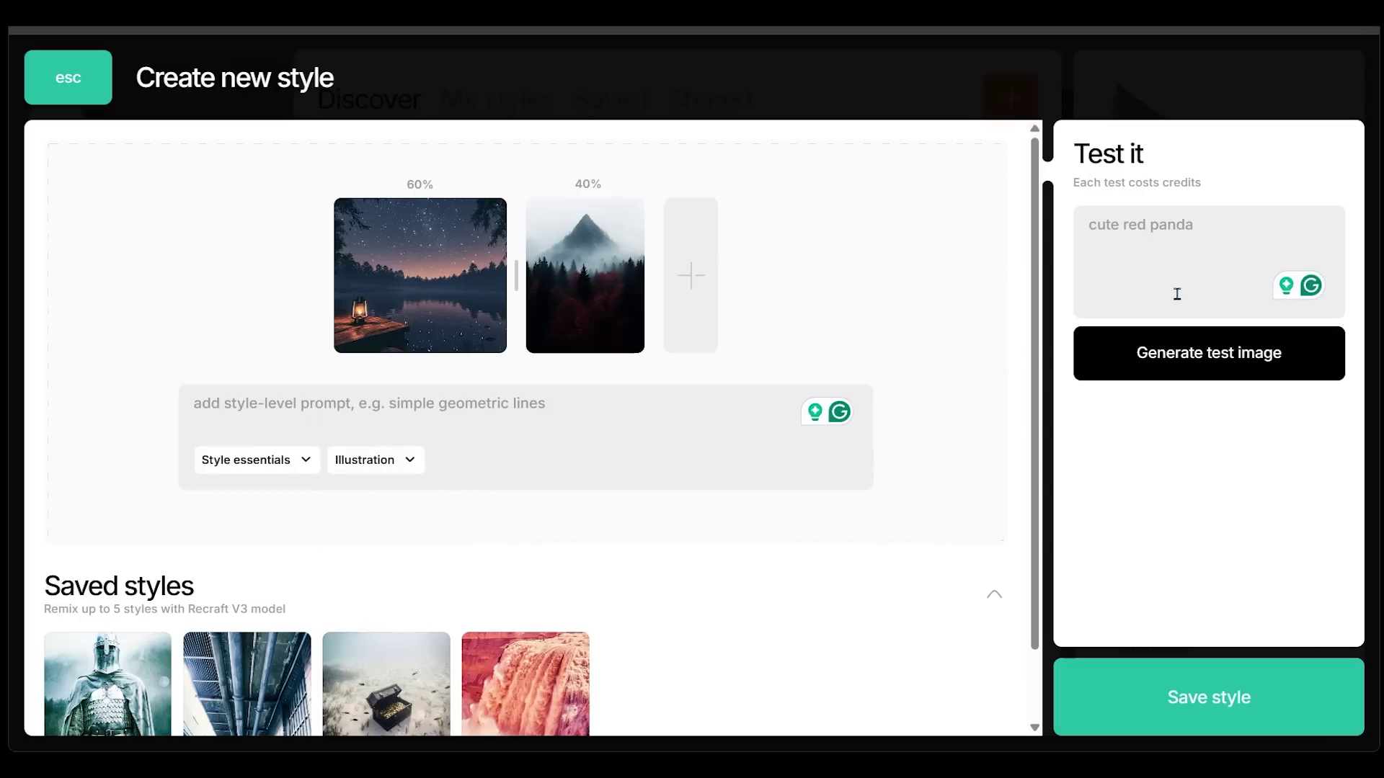
Generate an 'Epic Forest' test image, shift weights to 70% lake / 30% forest, and regenerate.
text(Epic Forest)
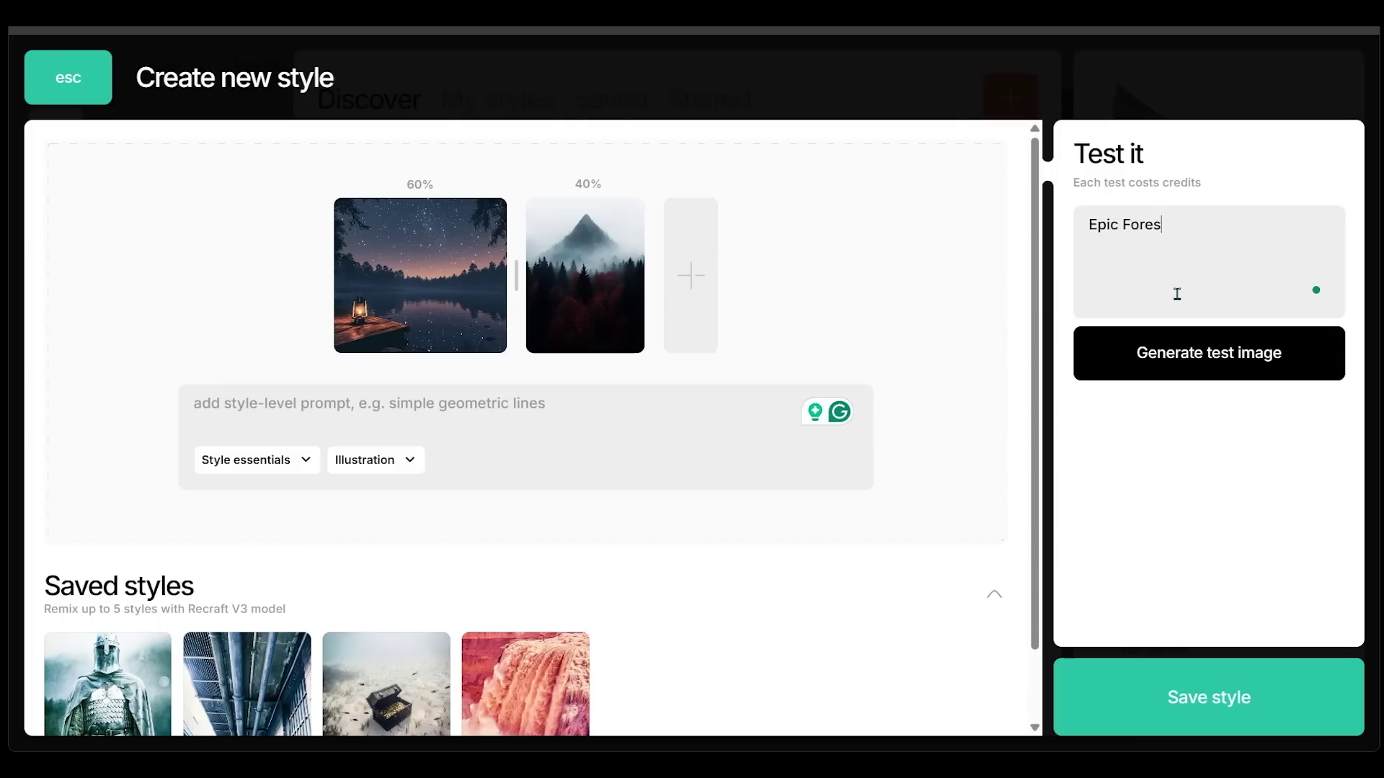
click(1215, 376)
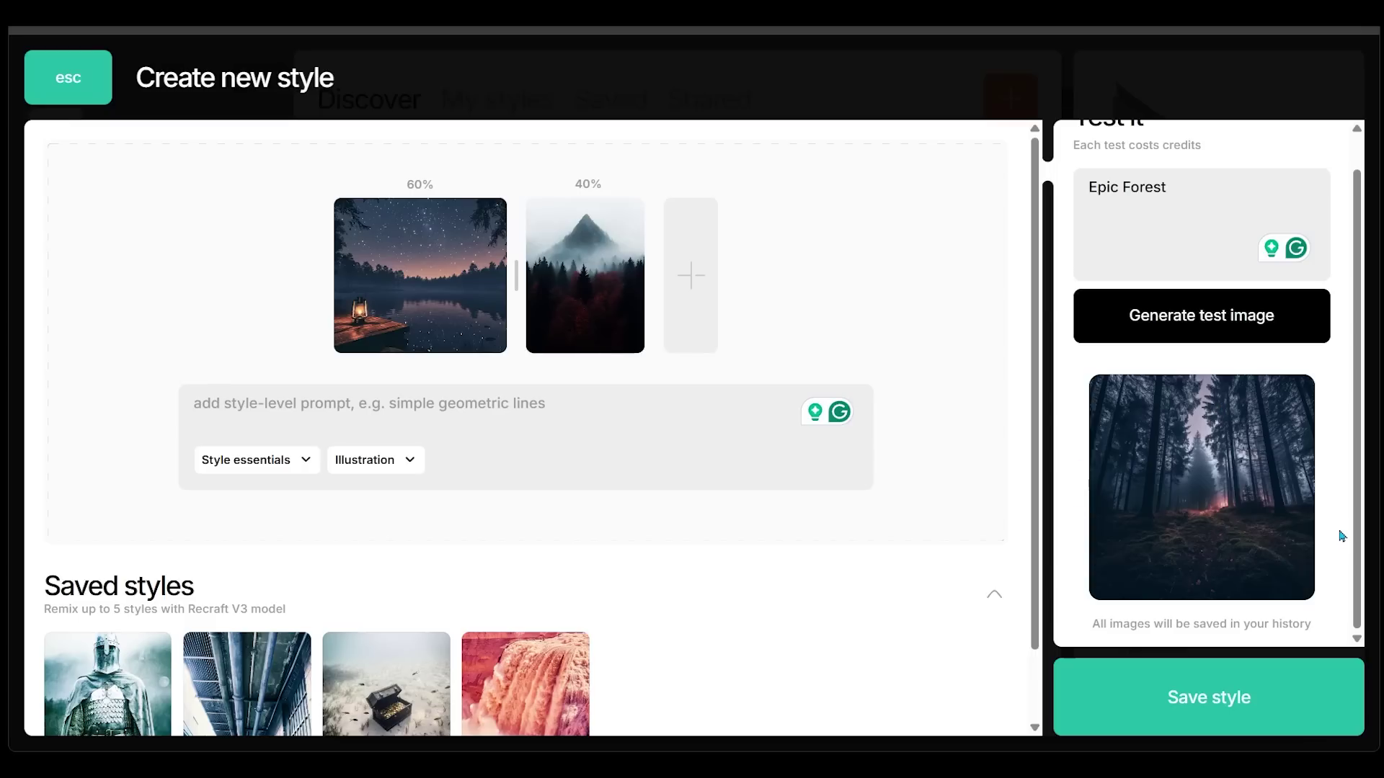
scroll(1357, 522, up, 1)
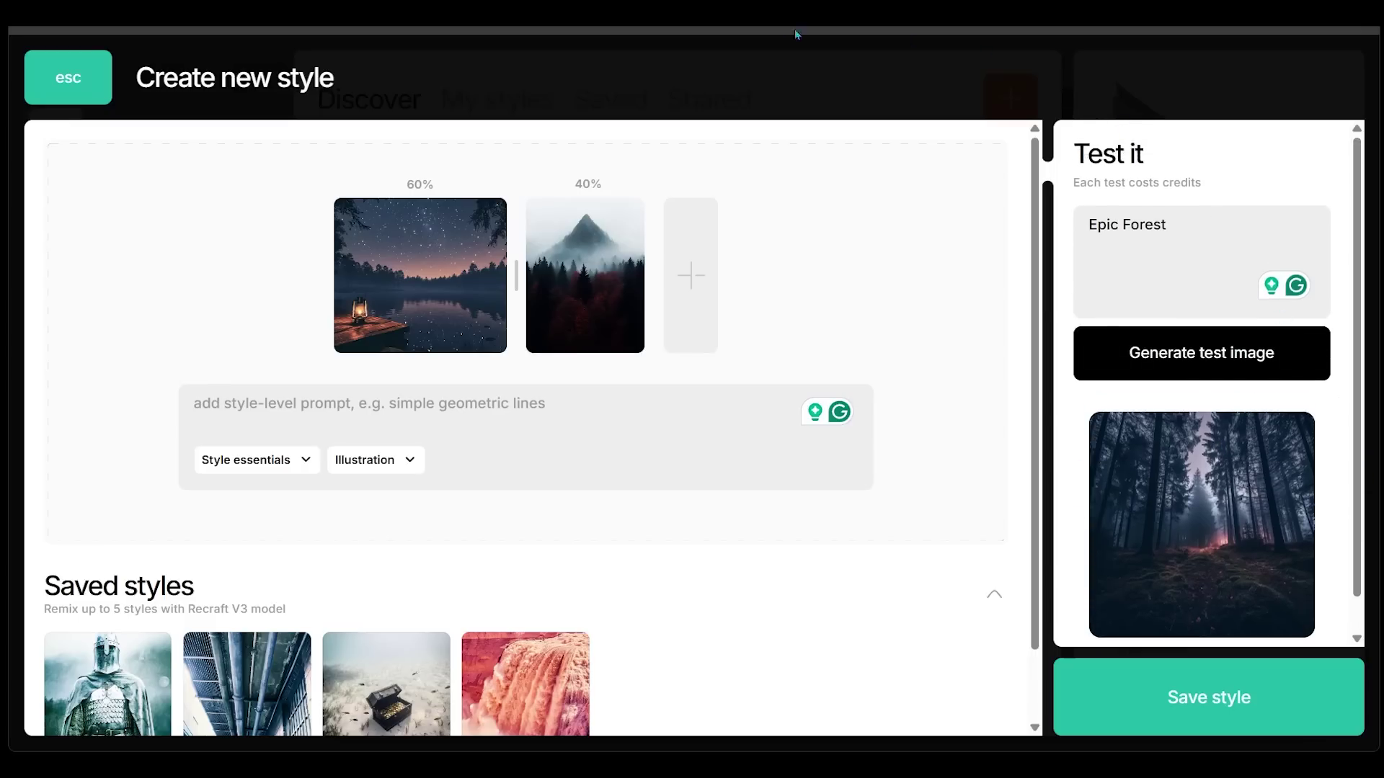
drag(516, 276, 537, 280)
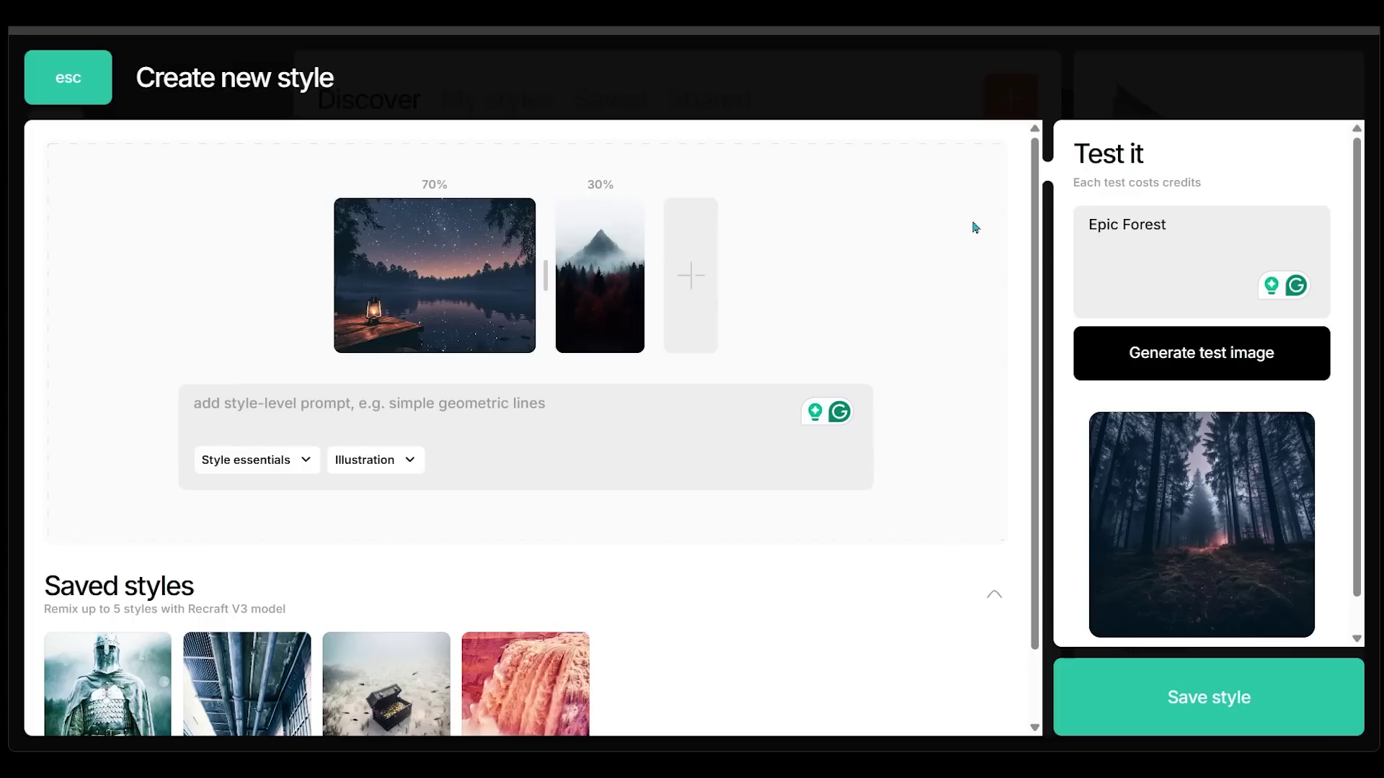
click(1194, 359)
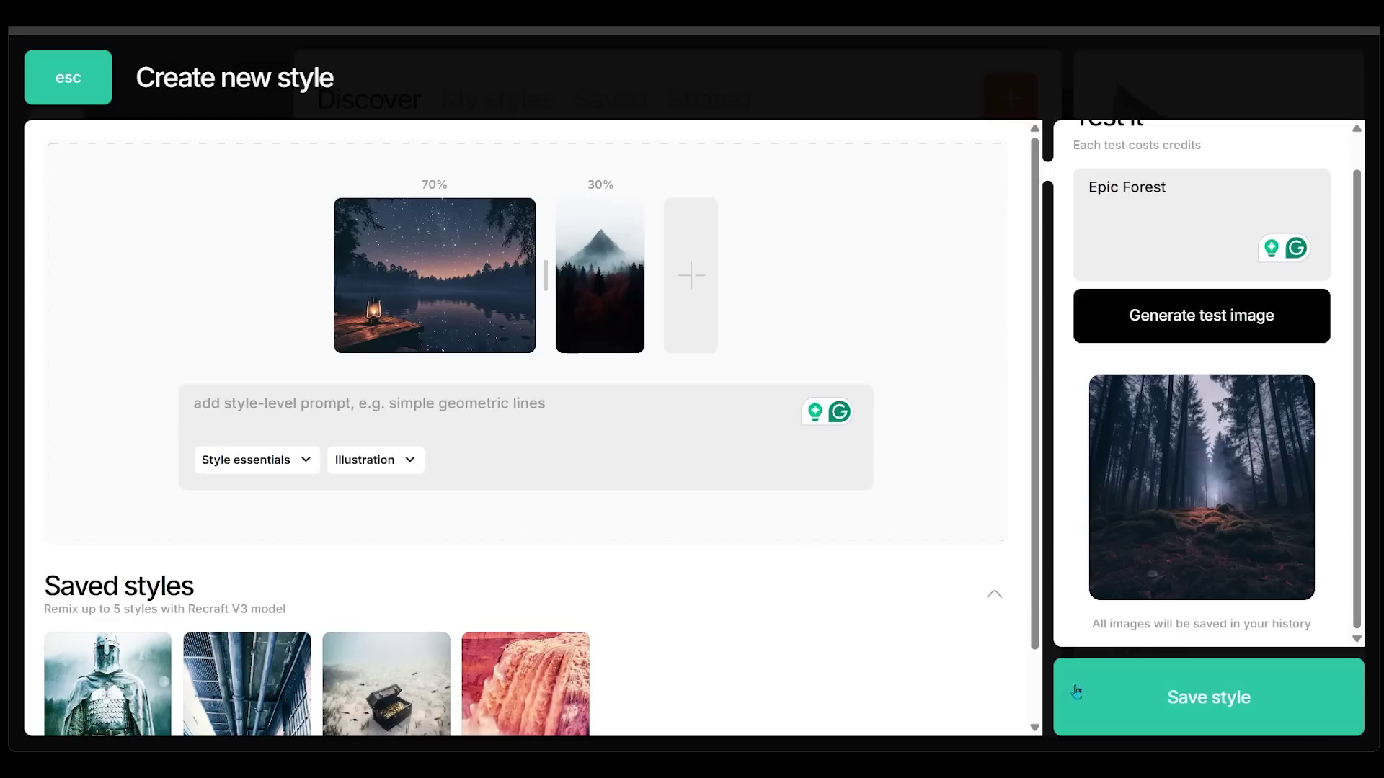
Save the blended style as 'Epic Forest #1' and confirm it is applied to the image frame.
click(1201, 714)
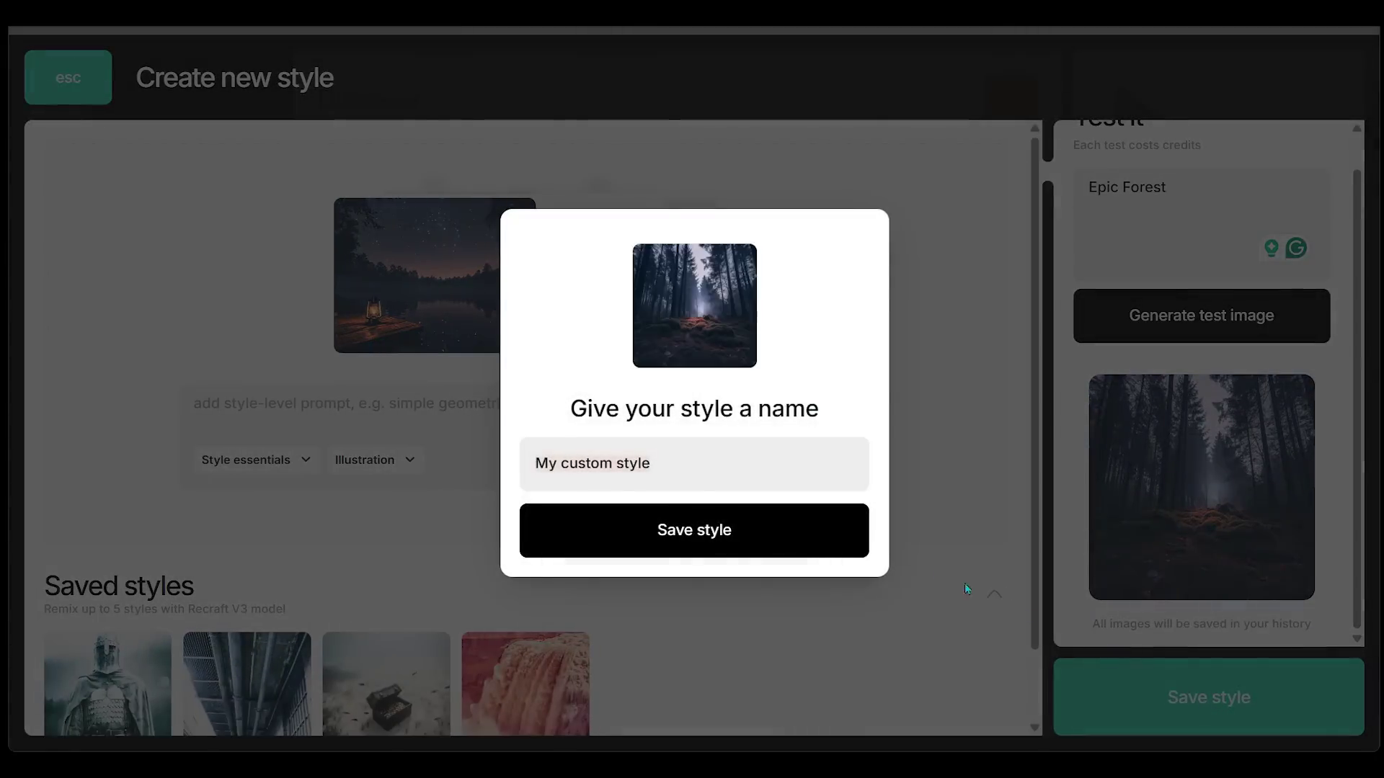
click(708, 464)
key(ctrl+a)
text(Epic Forest #1)
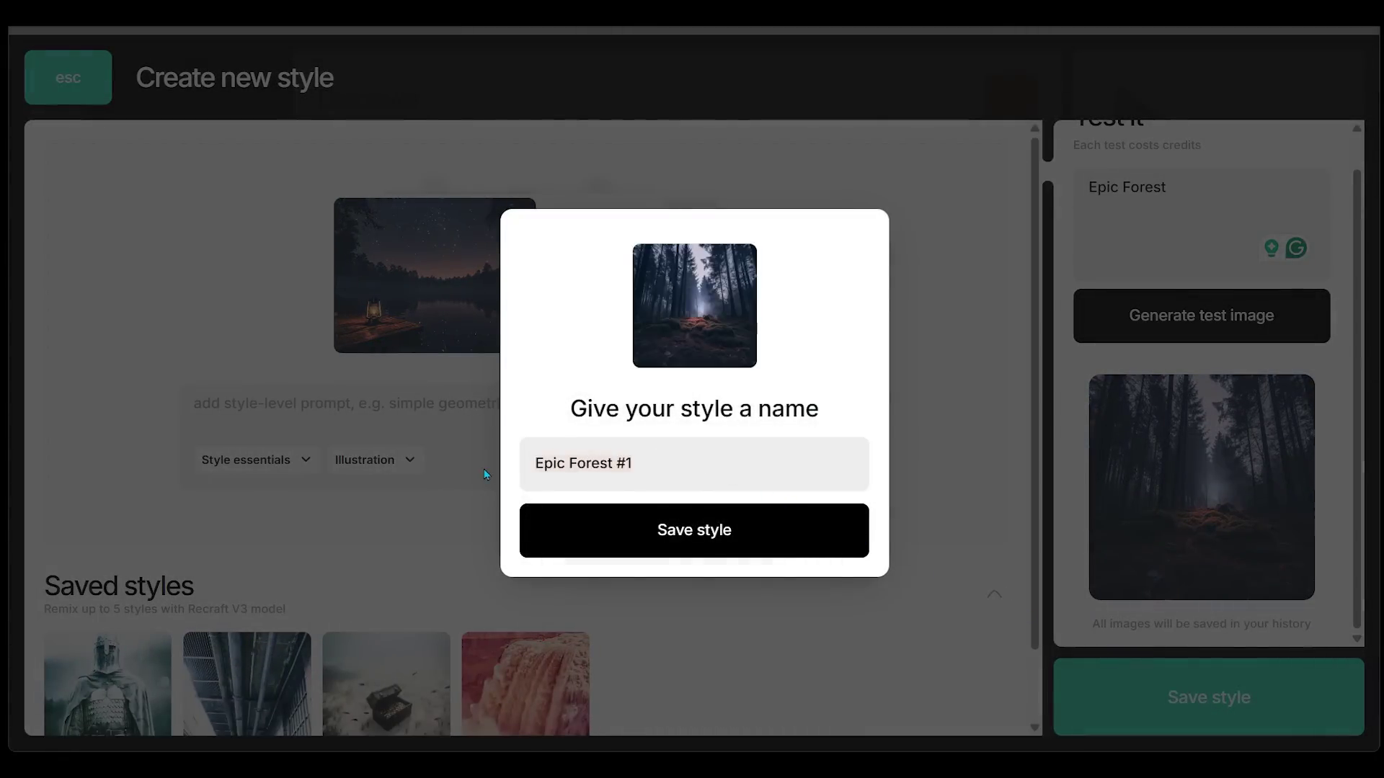
key(ctrl+a)
text(Epic Forest #1)
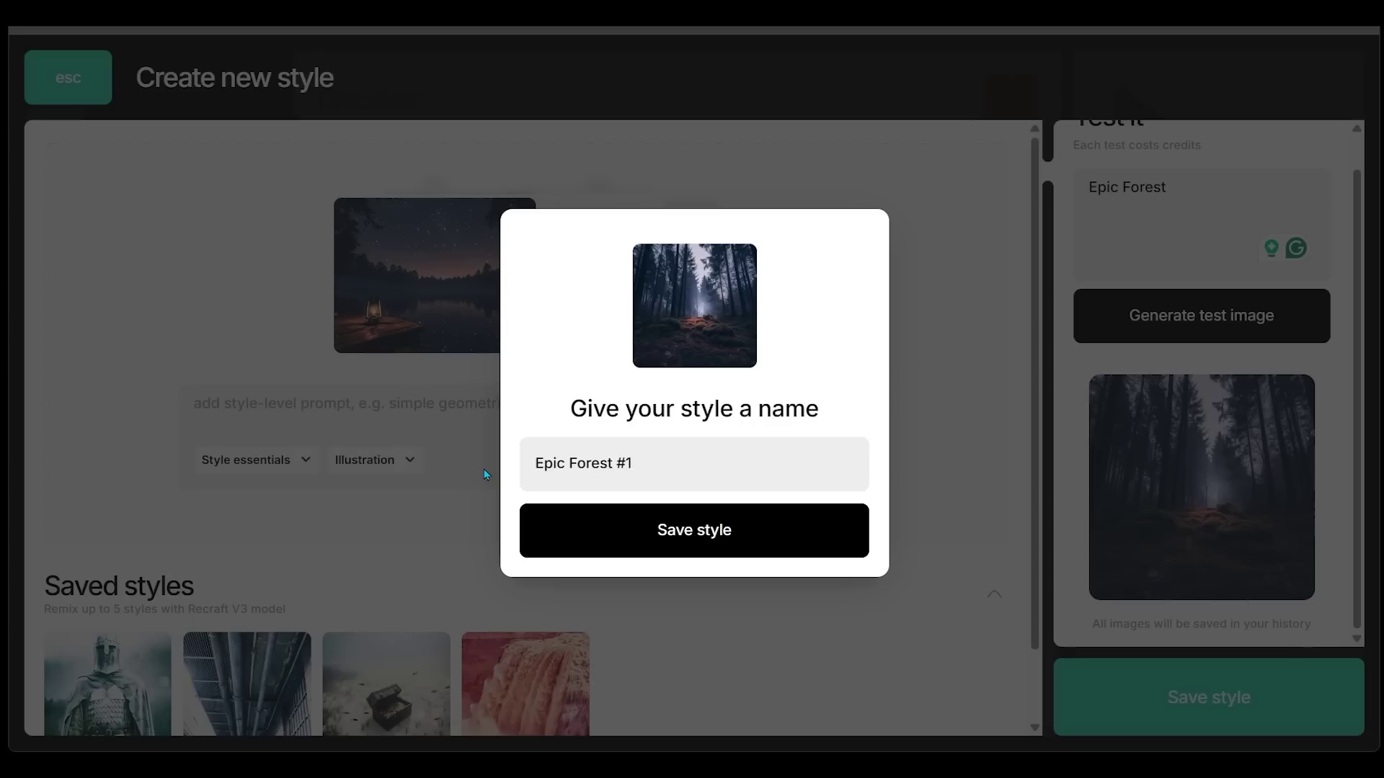
click(713, 549)
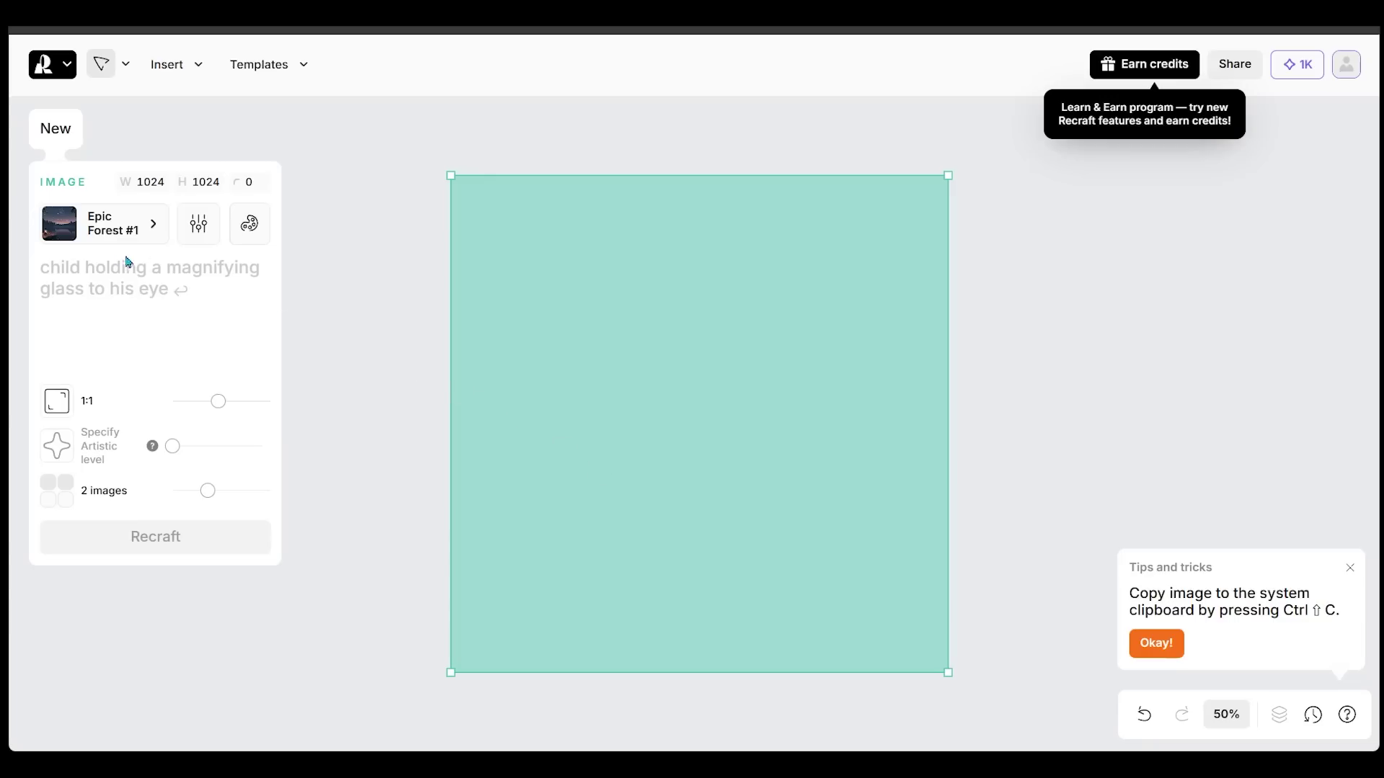
click(105, 230)
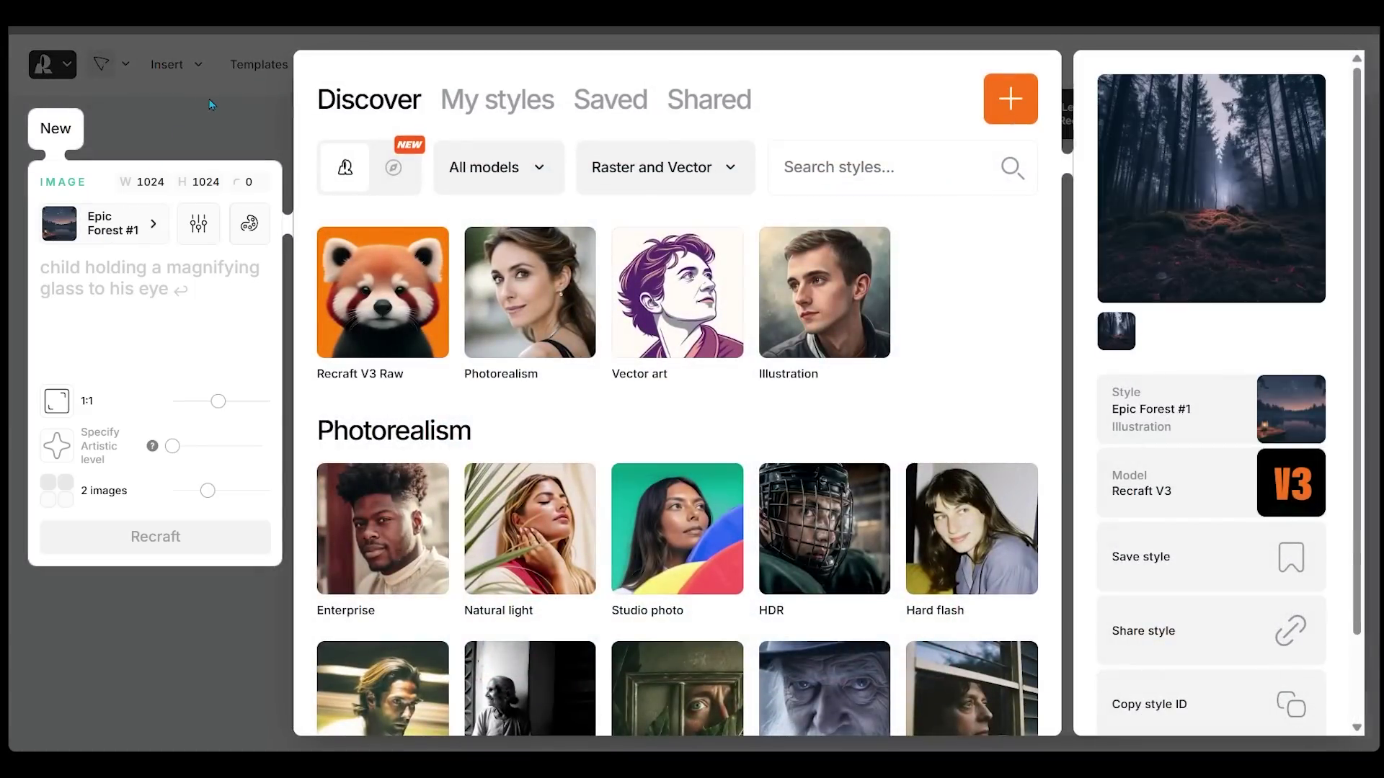
click(210, 109)
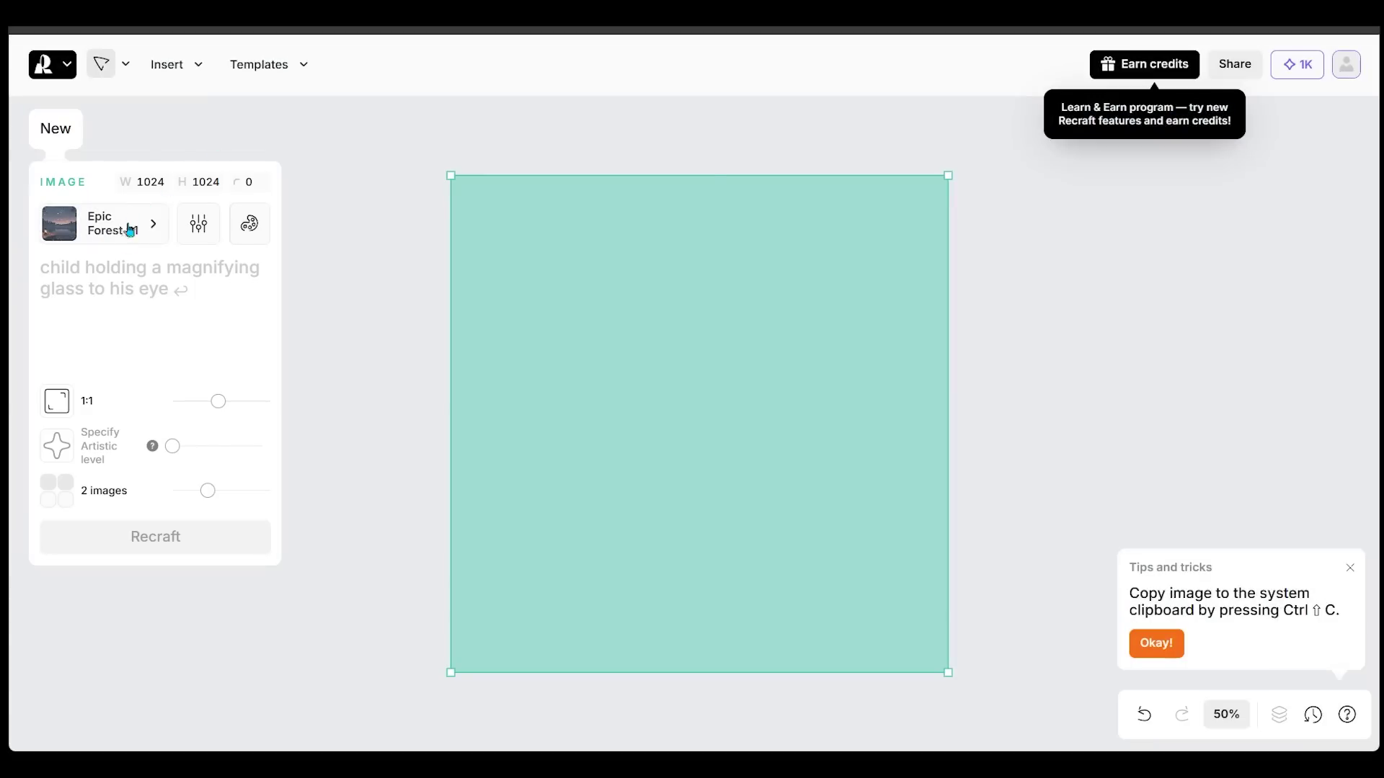
Set a 16:9 aspect with 4 images, paste the bioluminescent ancient-forest prompt, and generate.
drag(219, 400, 187, 405)
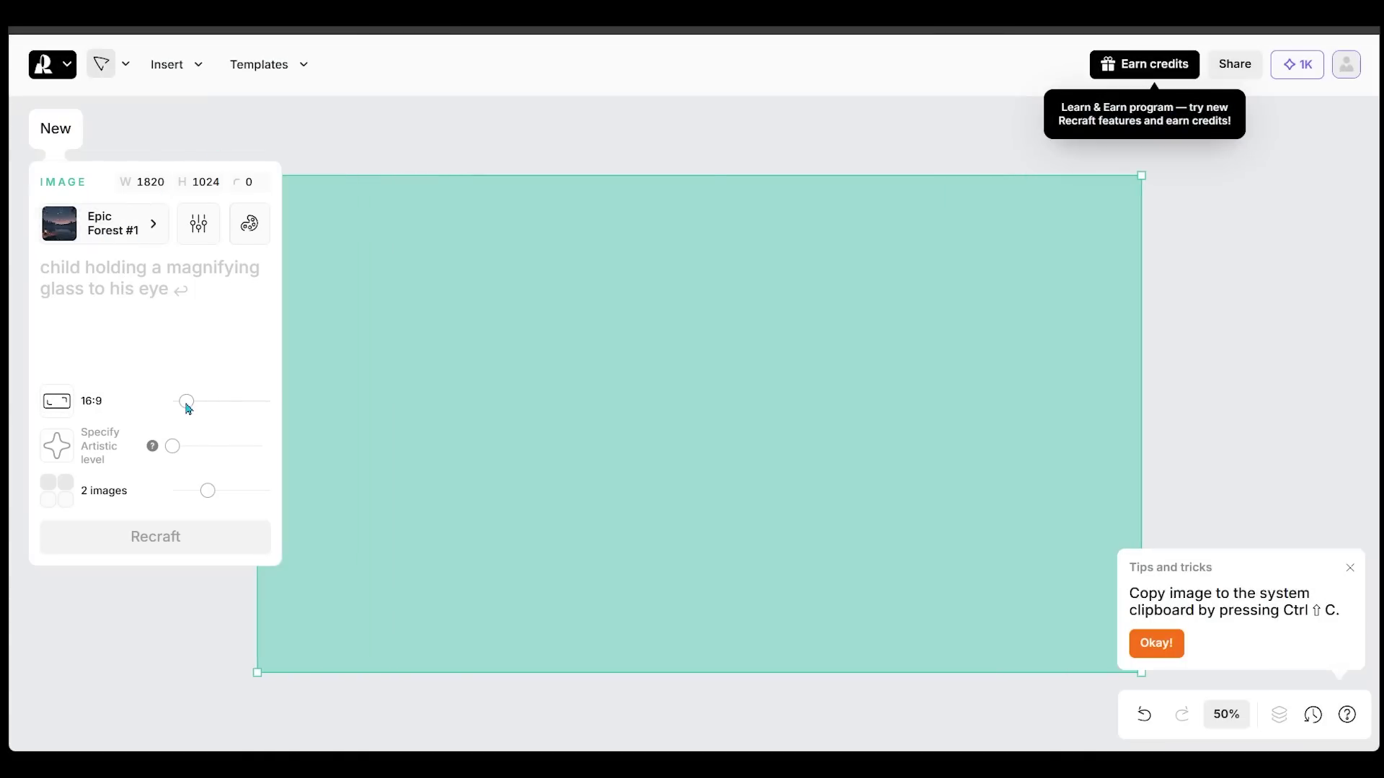
drag(211, 493, 262, 491)
click(184, 341)
text(In an ancient forest where colossal trees pierce the heavens, their gnarled roots pulse with bioluminescent veins, casting an ethereal glow across a misty glade. Enigmatic whispers echo through the canopy as hidden creatures, half-seen, dart through shadows, guarding secrets older than time itself.)
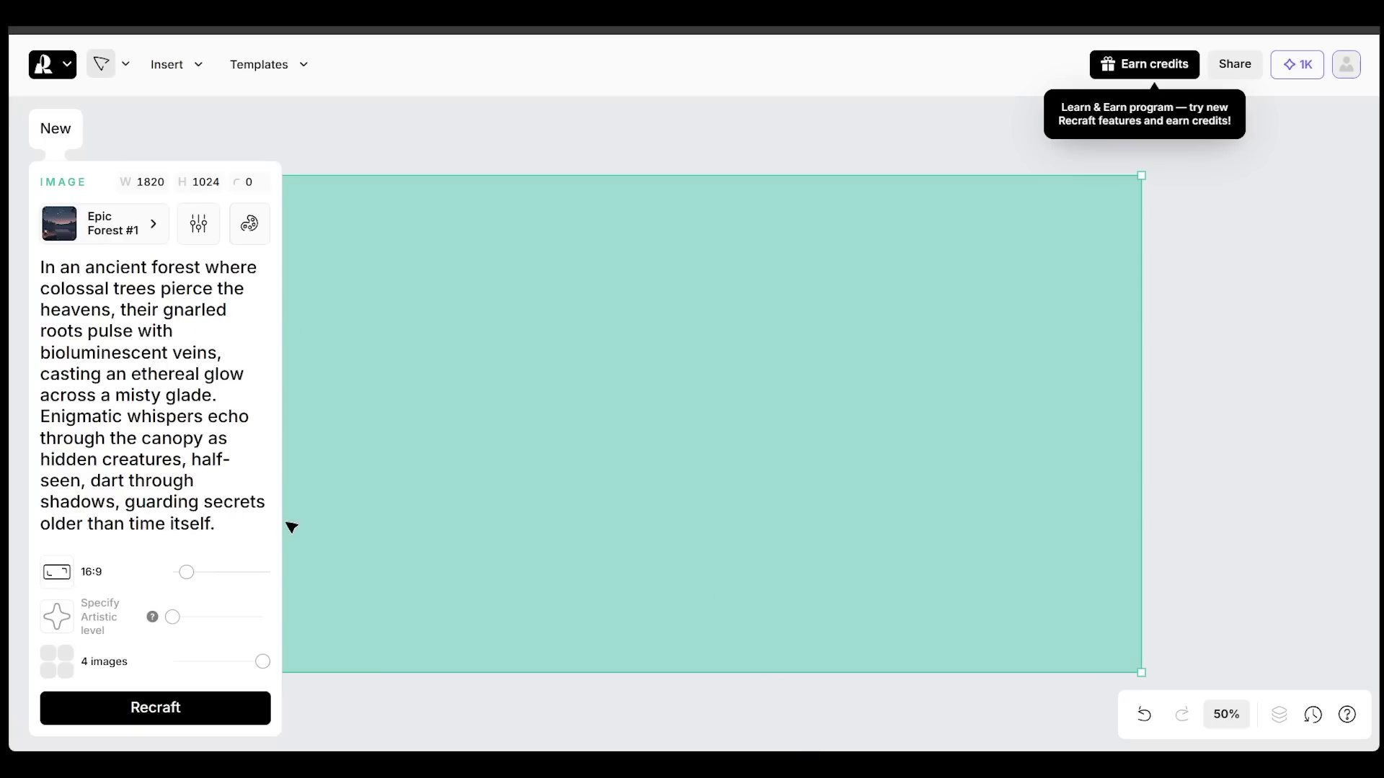
click(189, 708)
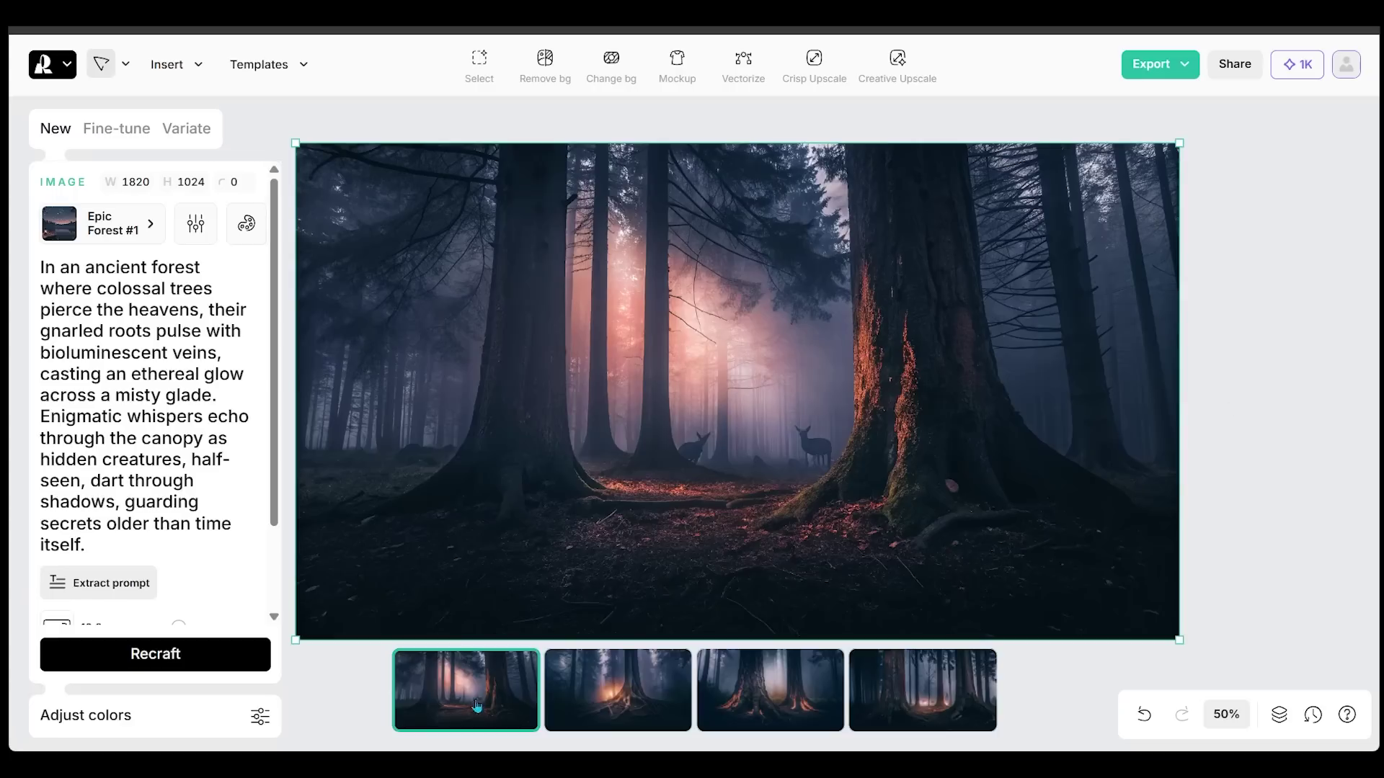
View each of the four generated forest images in turn, ending on the first.
click(596, 688)
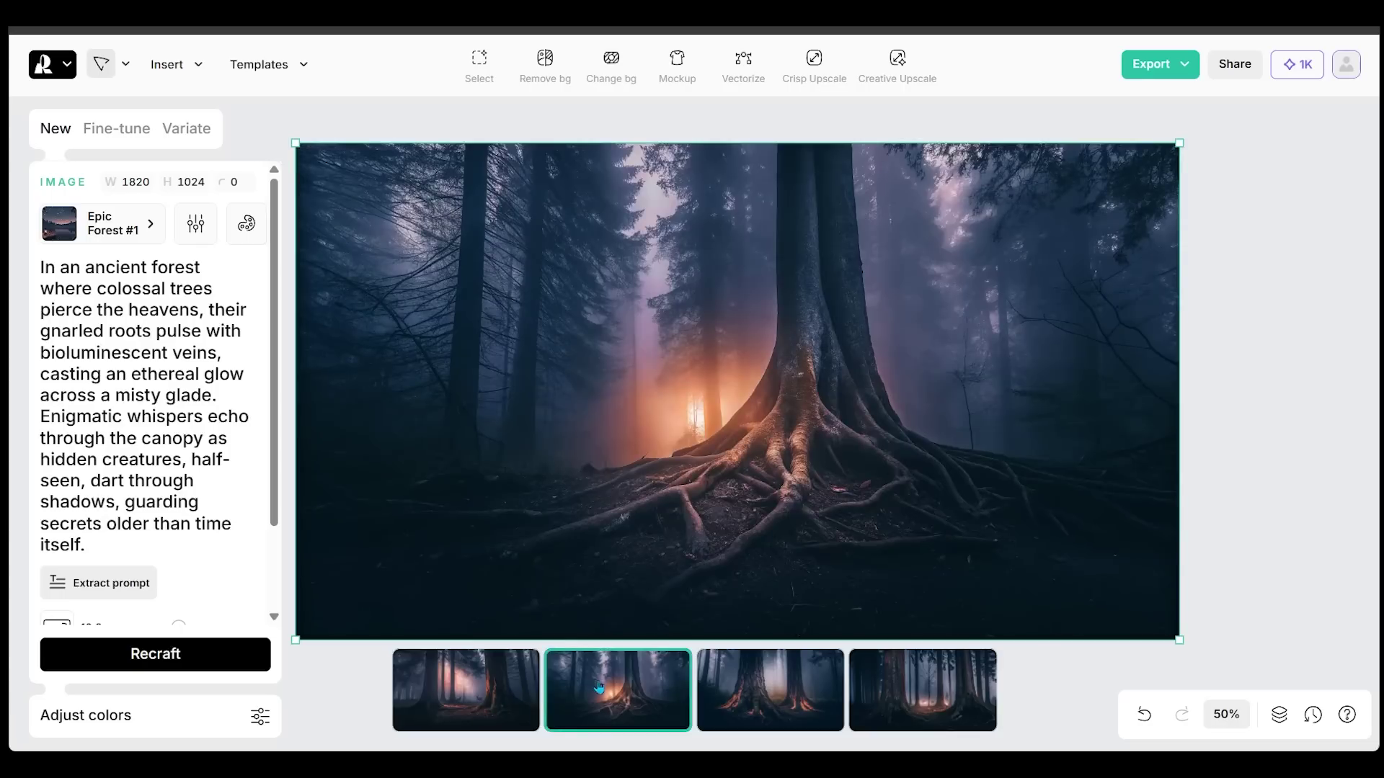
click(749, 694)
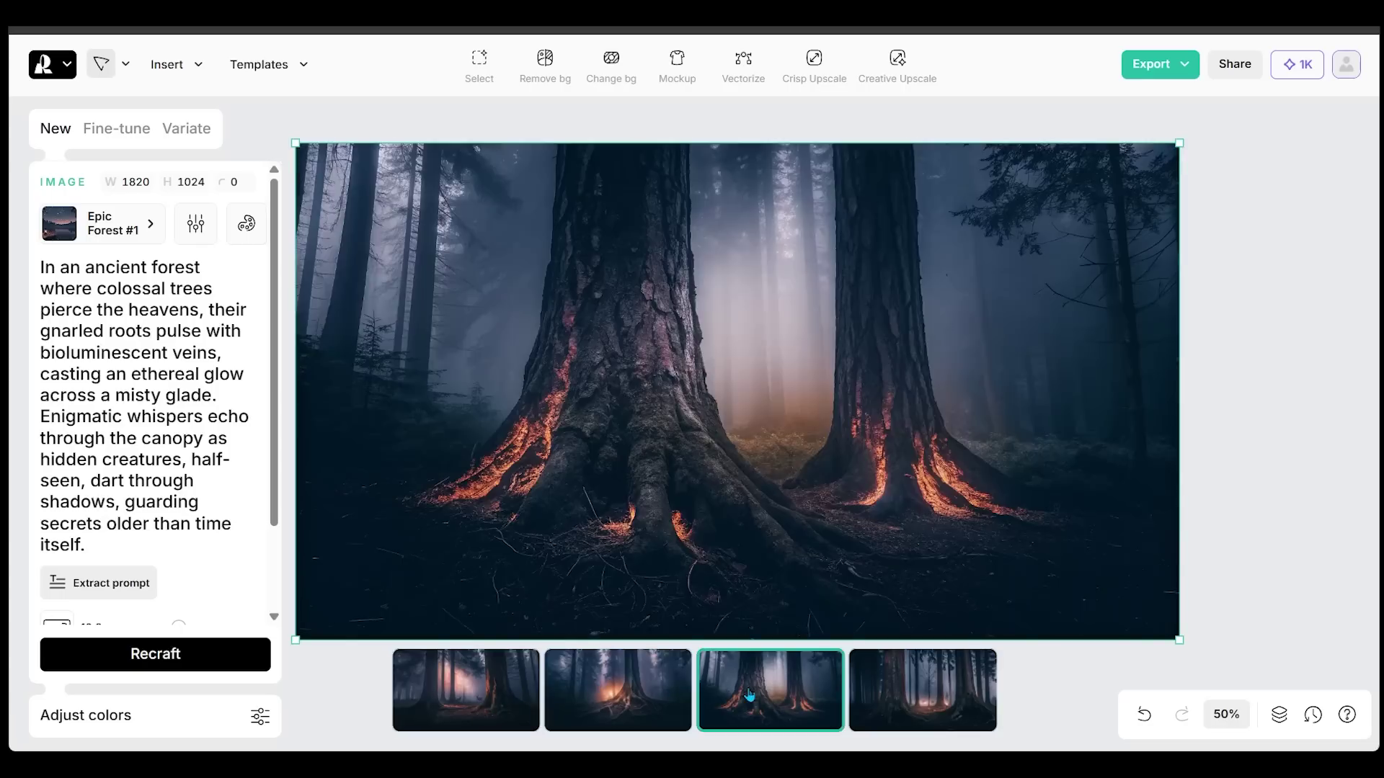
click(876, 696)
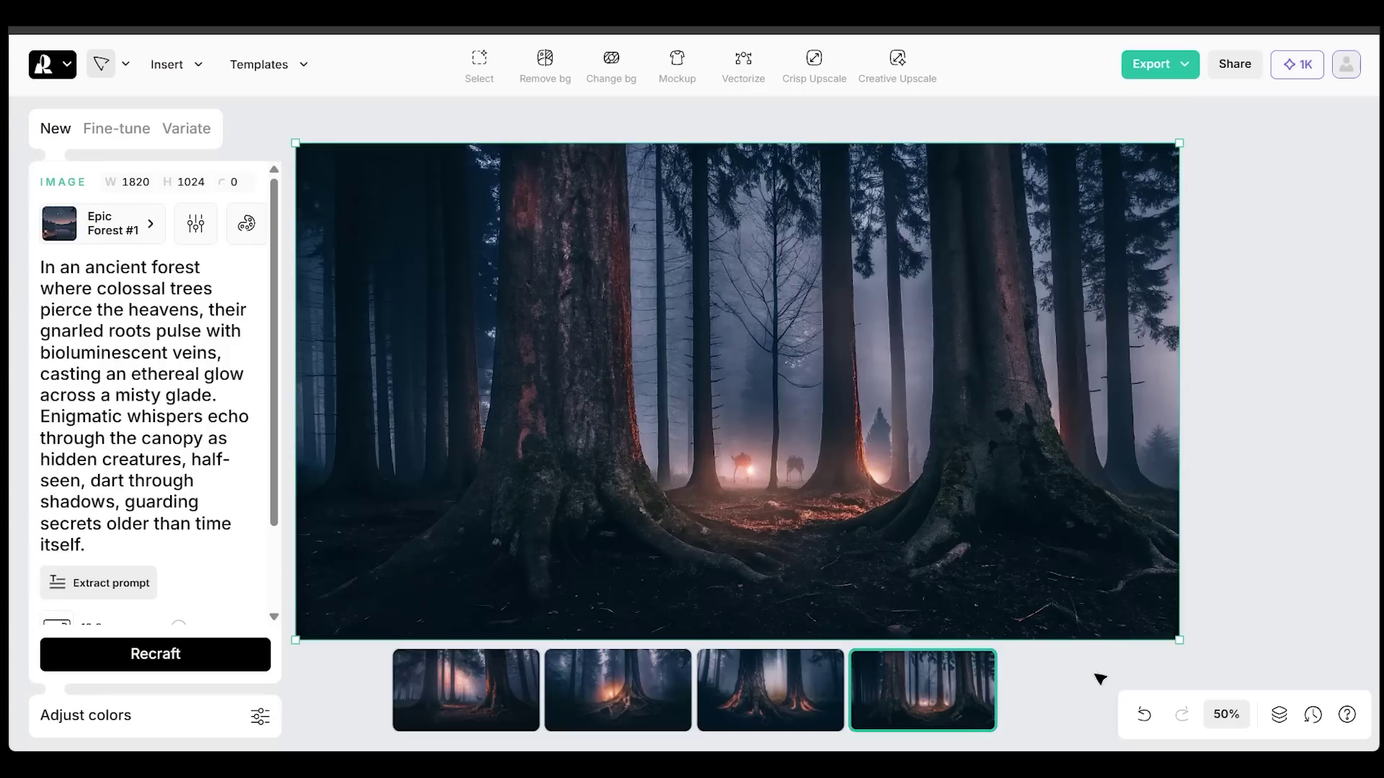
click(473, 699)
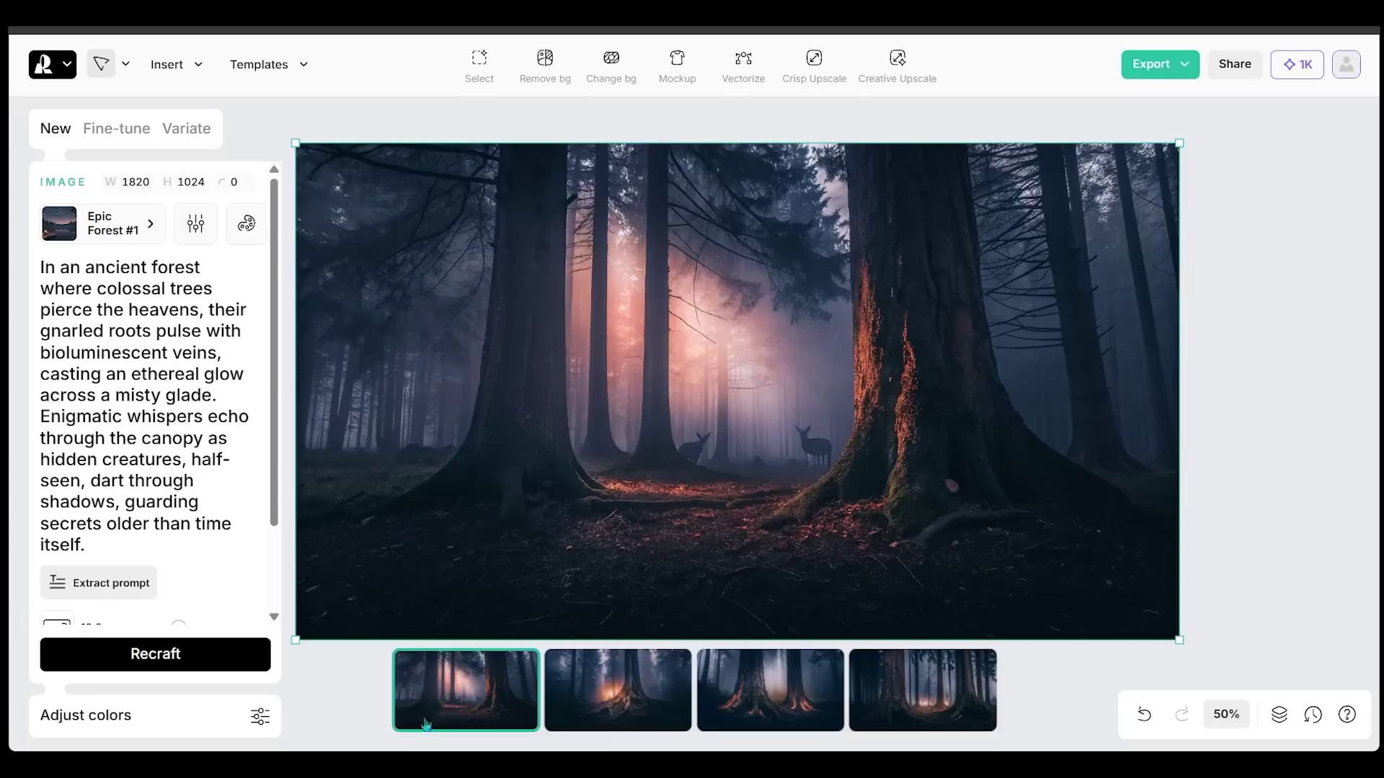
Open the style browser and view the My styles collection of saved custom styles.
click(130, 238)
click(127, 232)
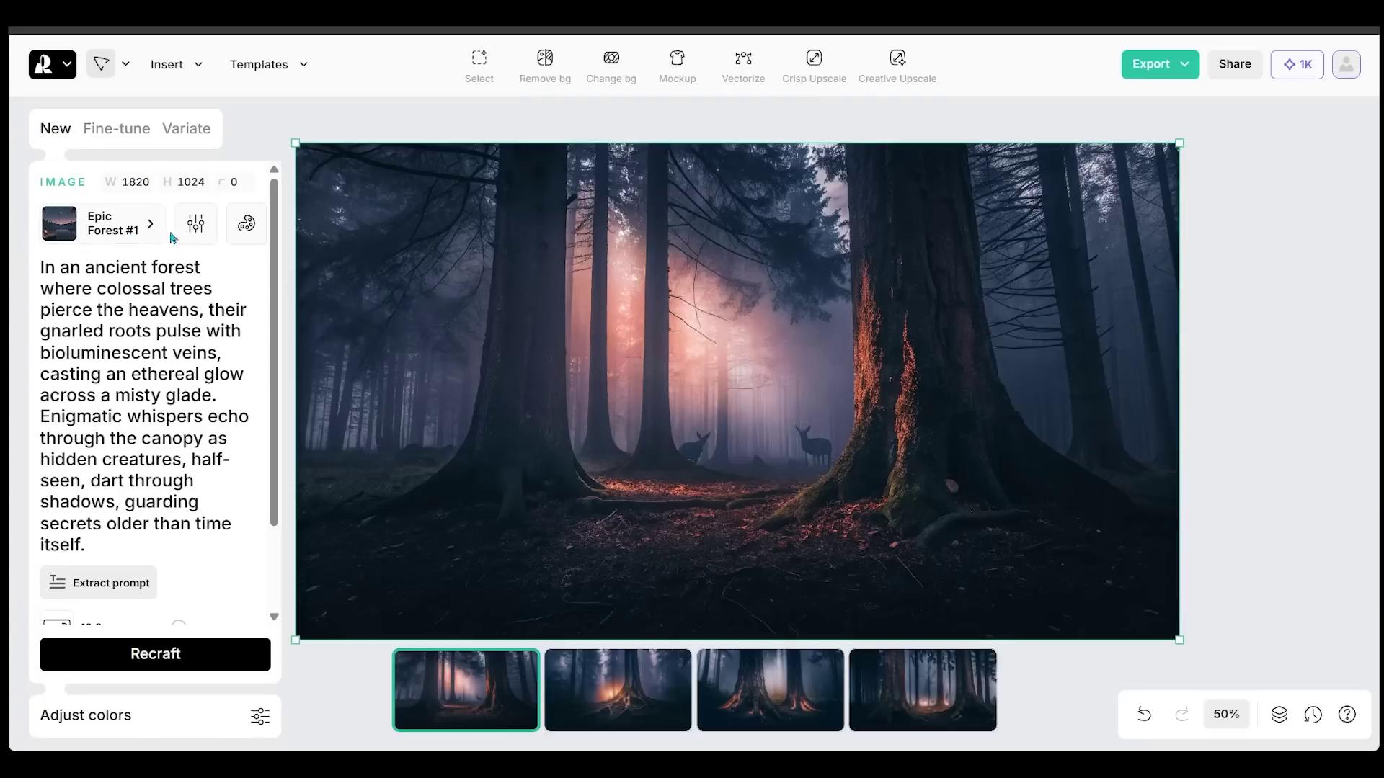
click(127, 231)
click(469, 99)
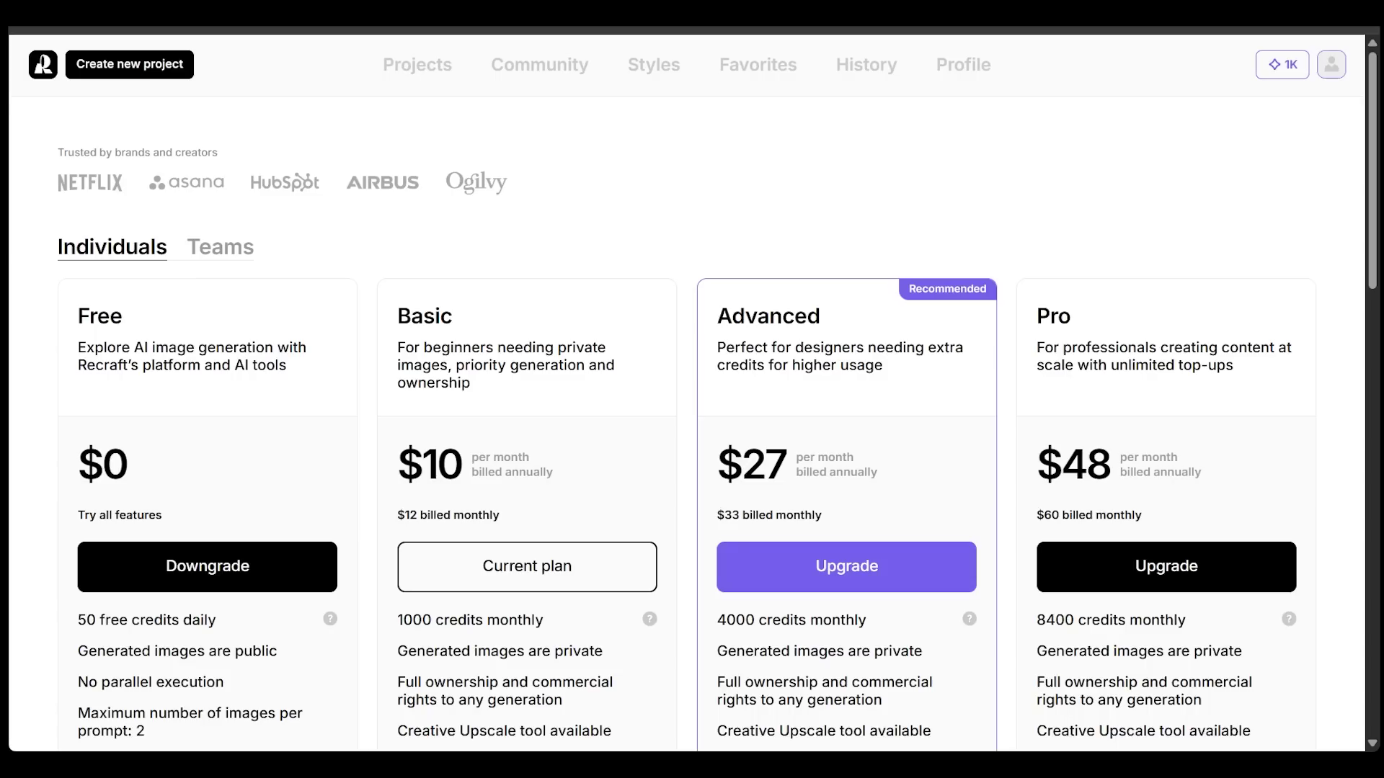
drag(1375, 230, 1375, 263)
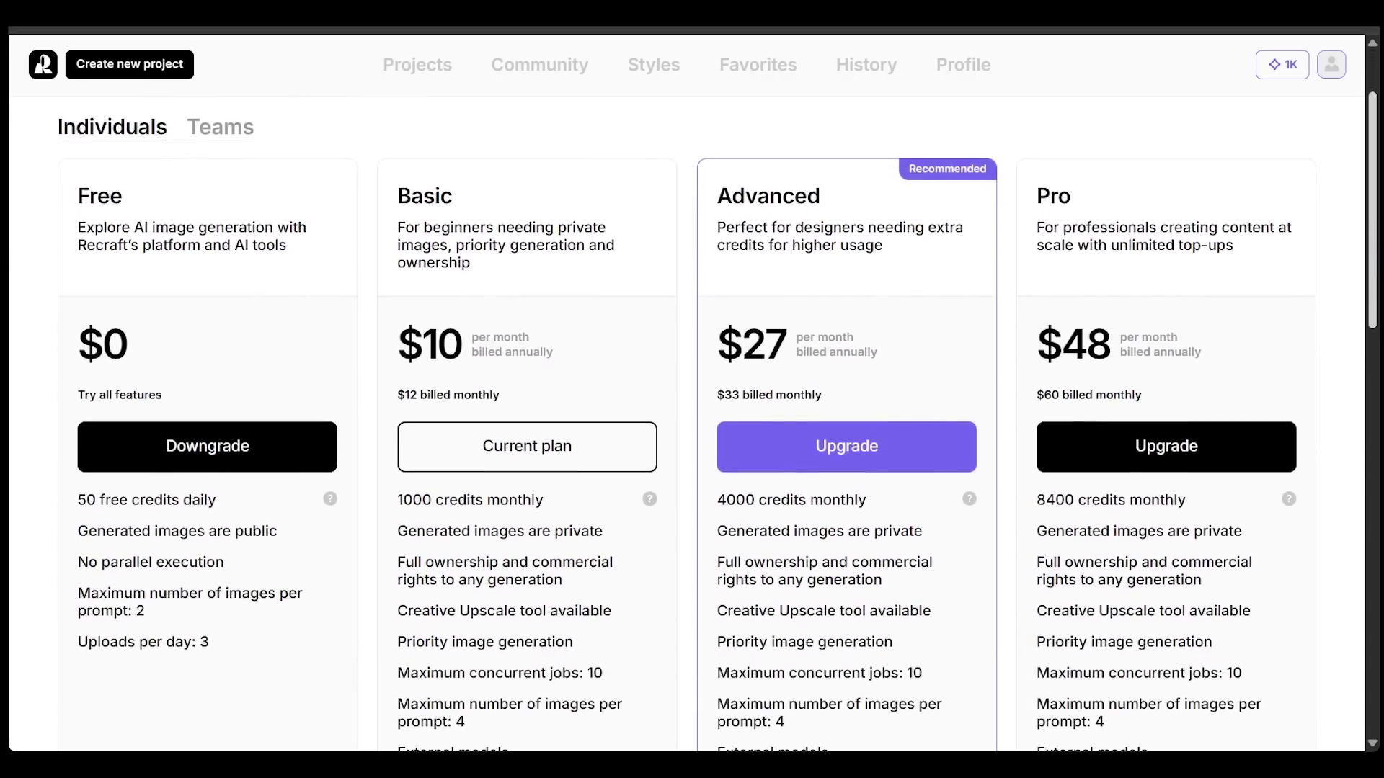